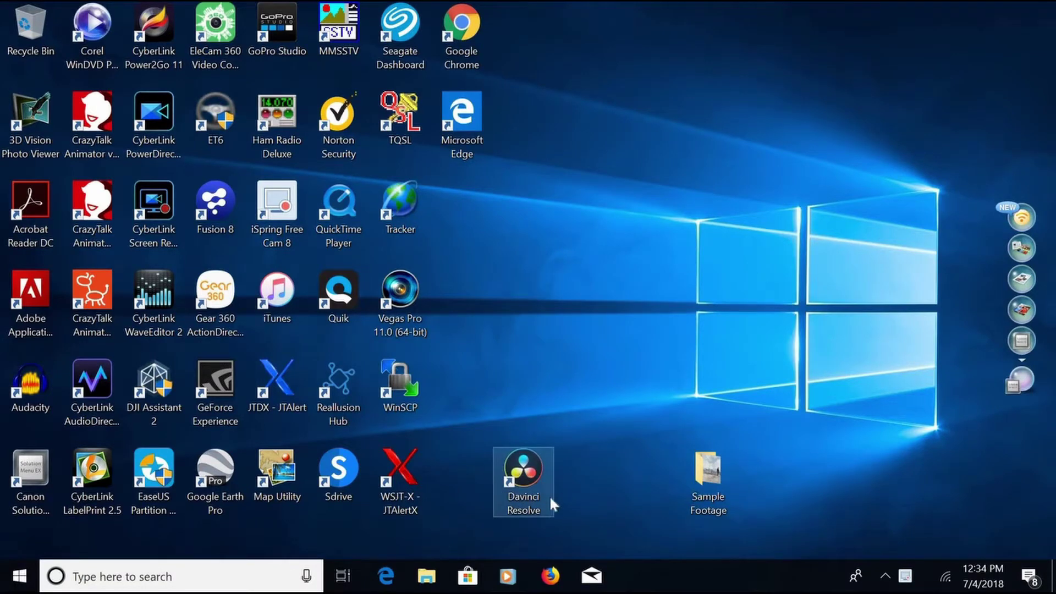
Launch DaVinci Resolve, create a new project named "Demo 1" and maximize its window
double_click(533, 466)
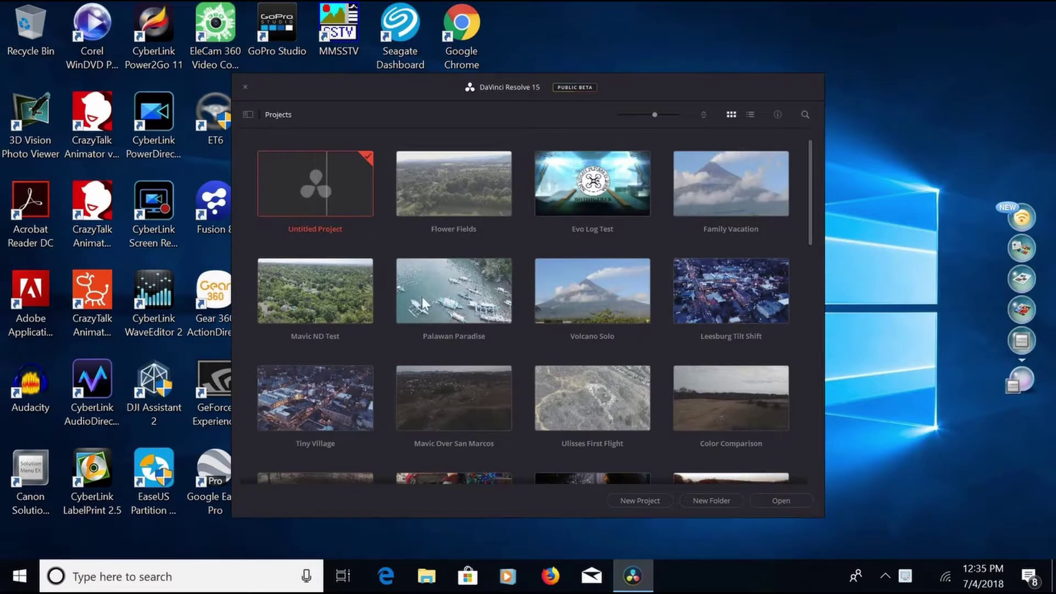
click(639, 501)
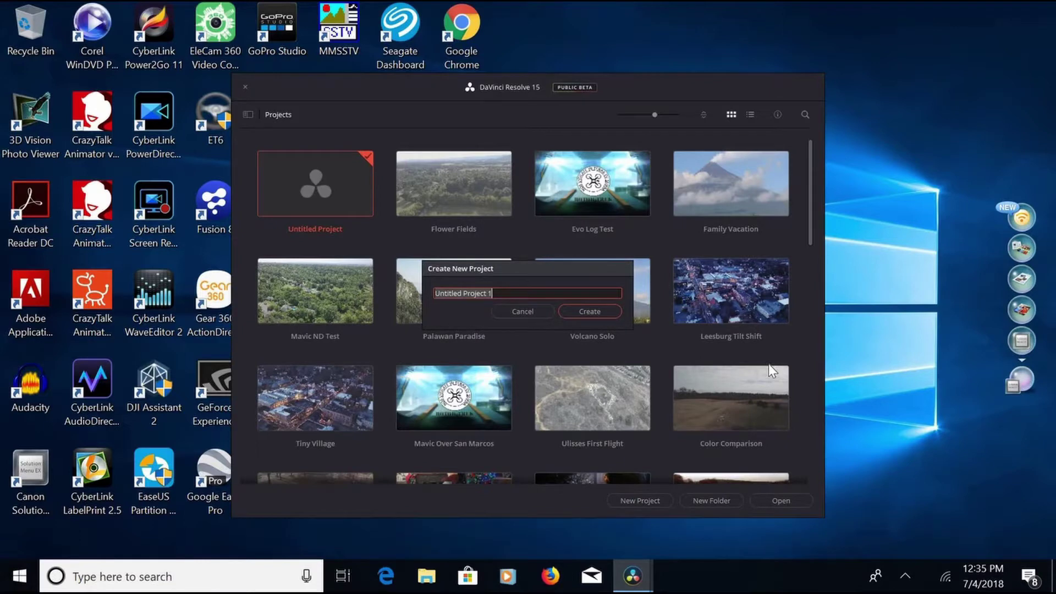
text(Demo 1)
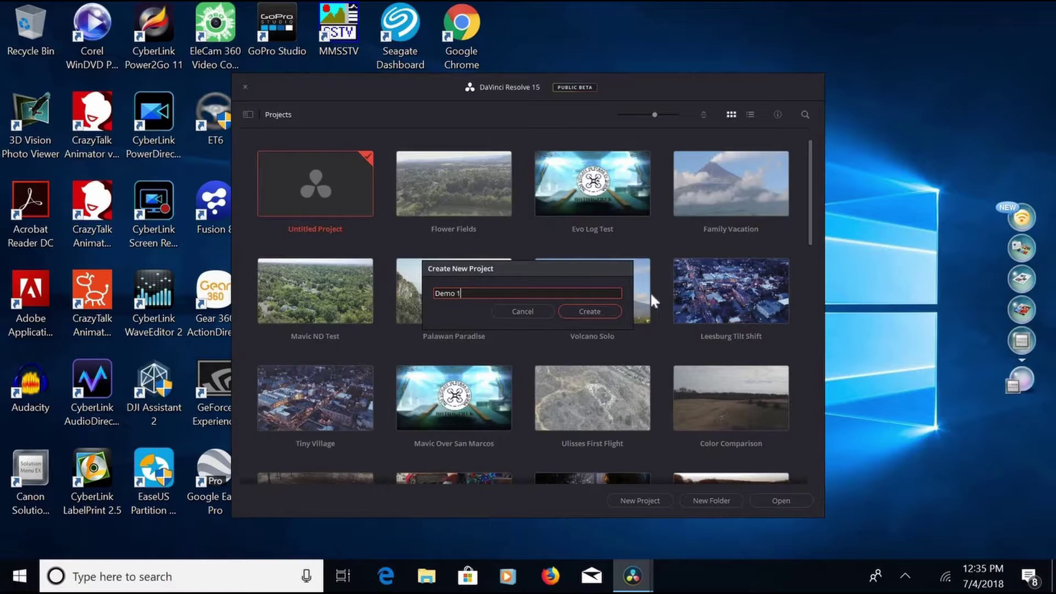
click(610, 308)
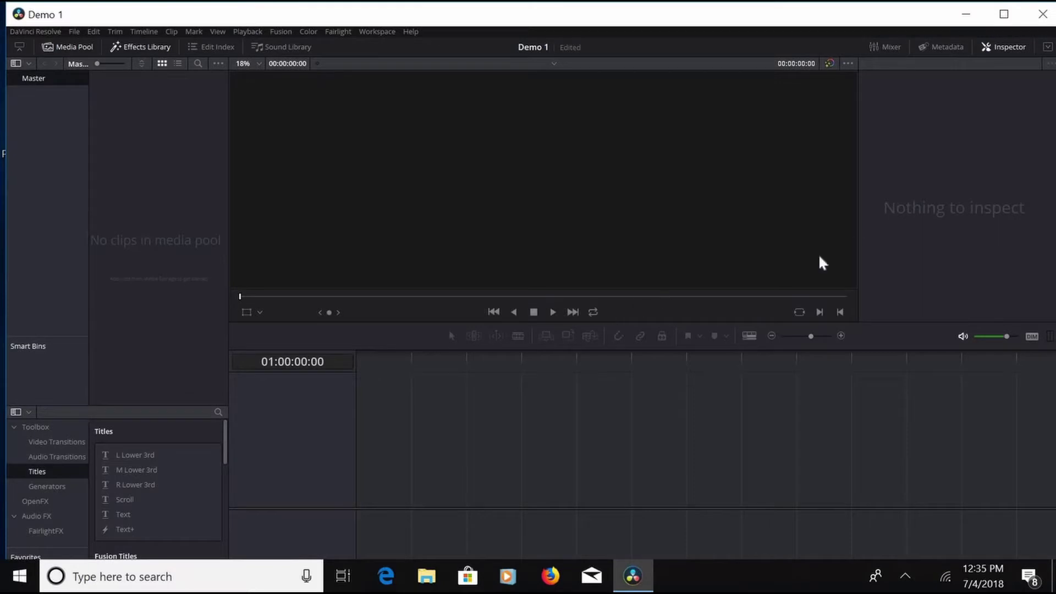
click(1004, 15)
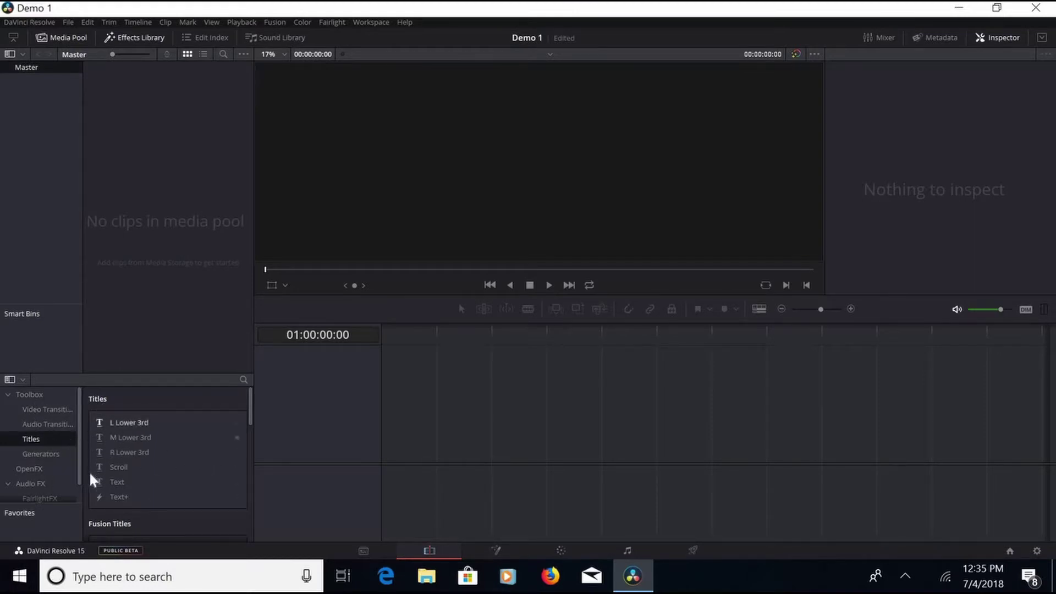
click(43, 426)
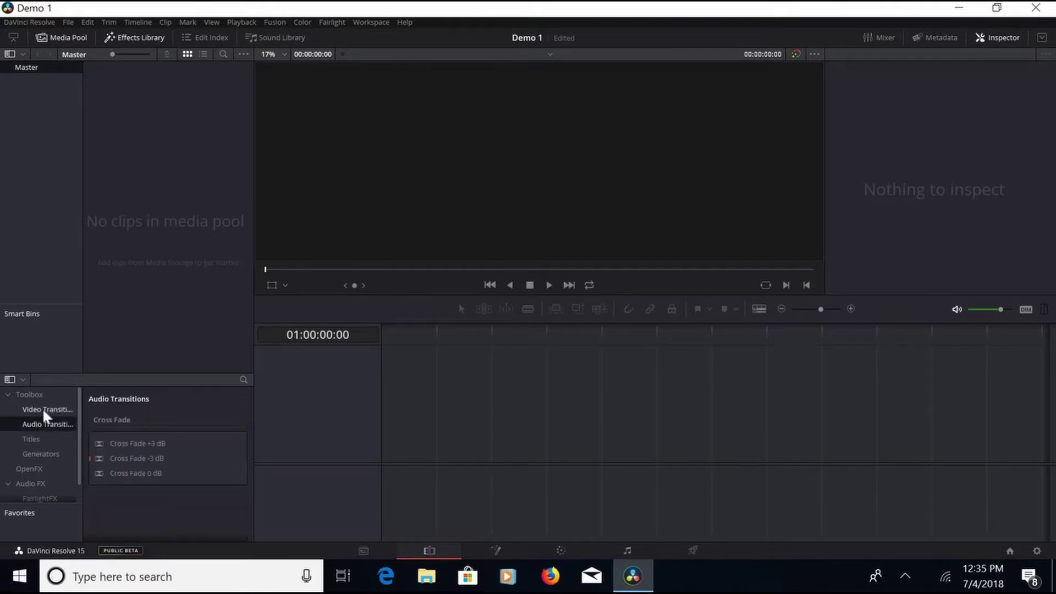
click(43, 409)
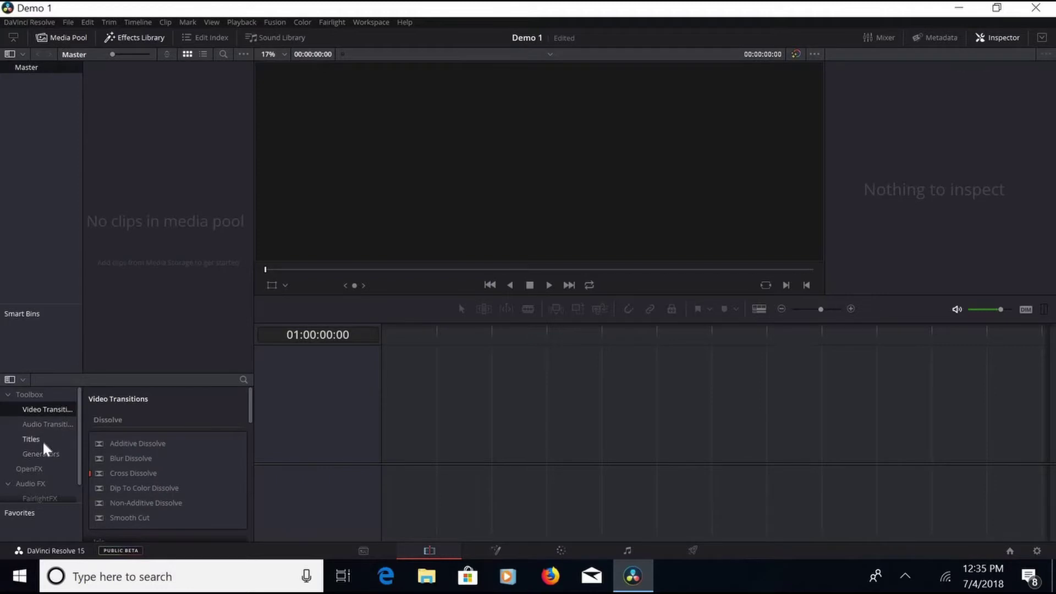
click(32, 439)
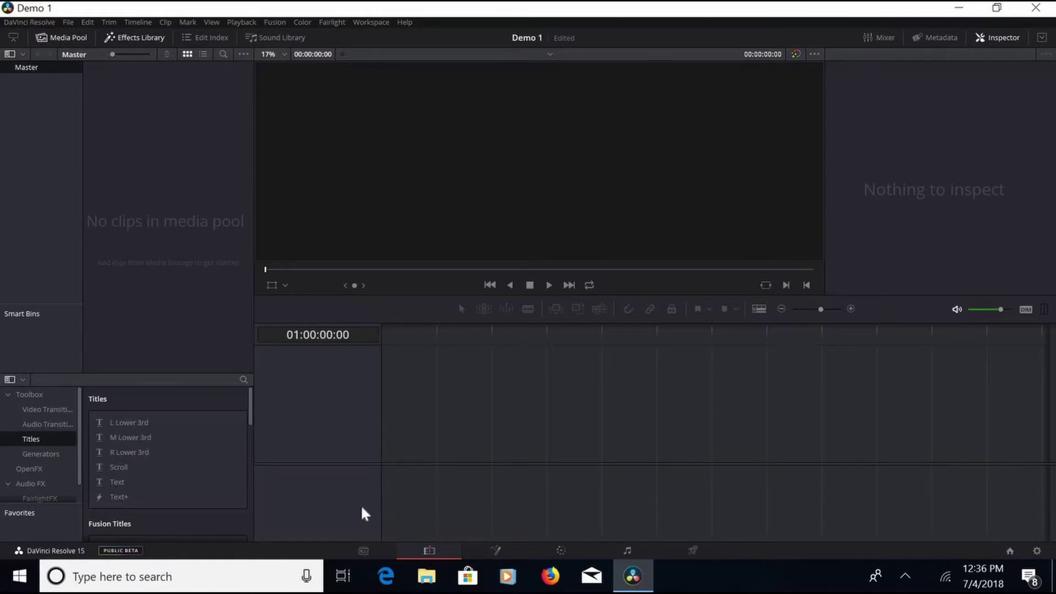
On the Media page, add the current user's Desktop folder as a media storage location in the system preferences and save
click(359, 551)
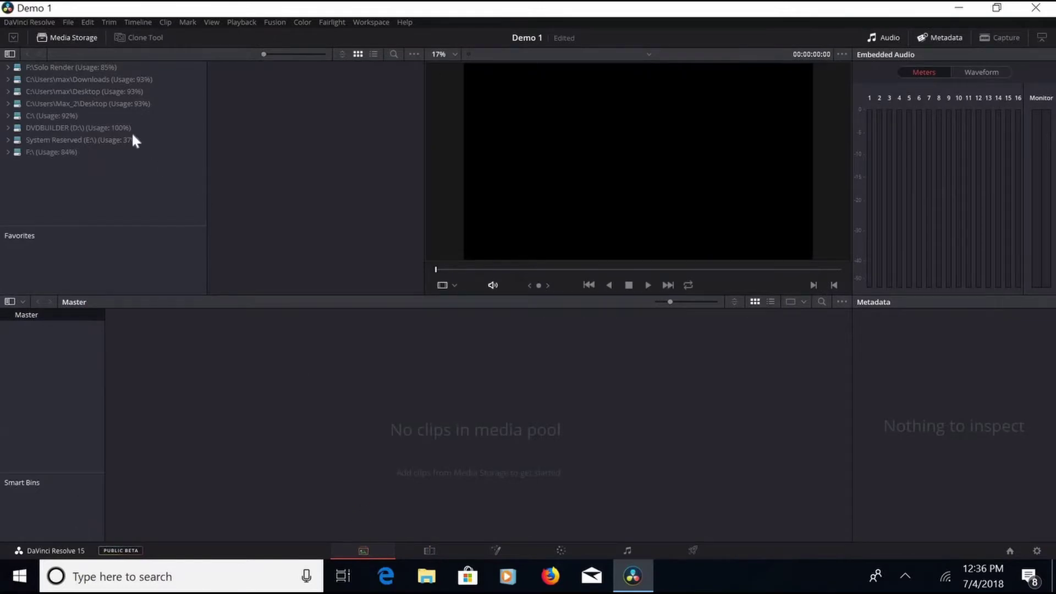
click(65, 68)
click(24, 24)
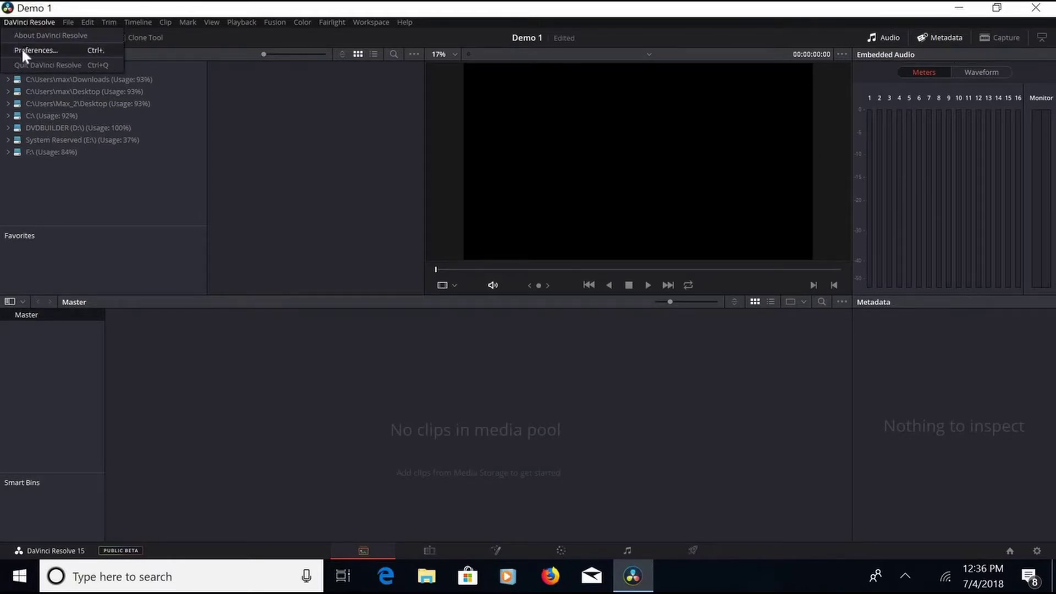
click(22, 49)
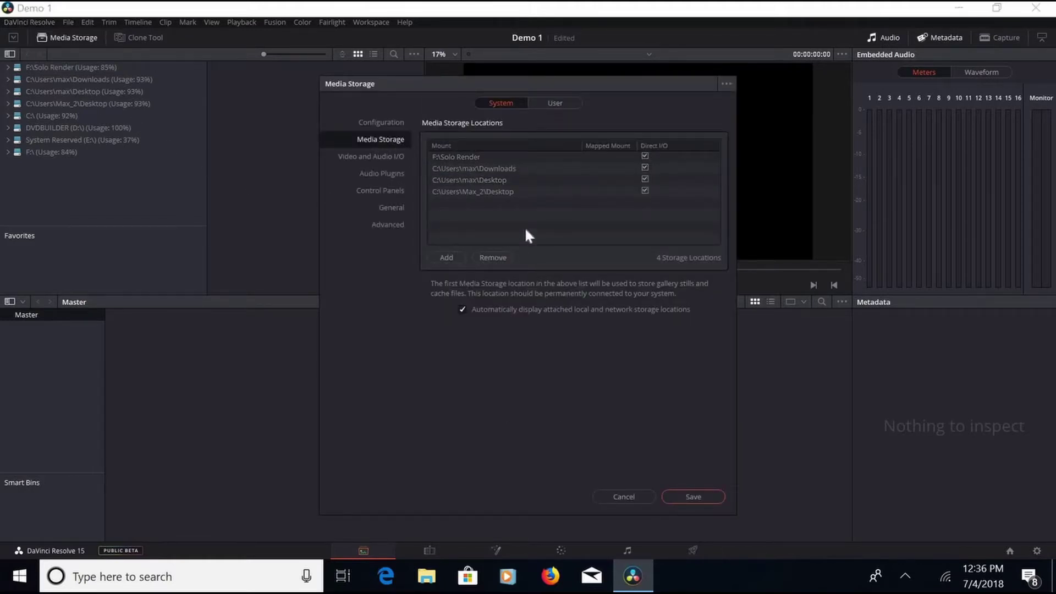
click(453, 254)
click(381, 200)
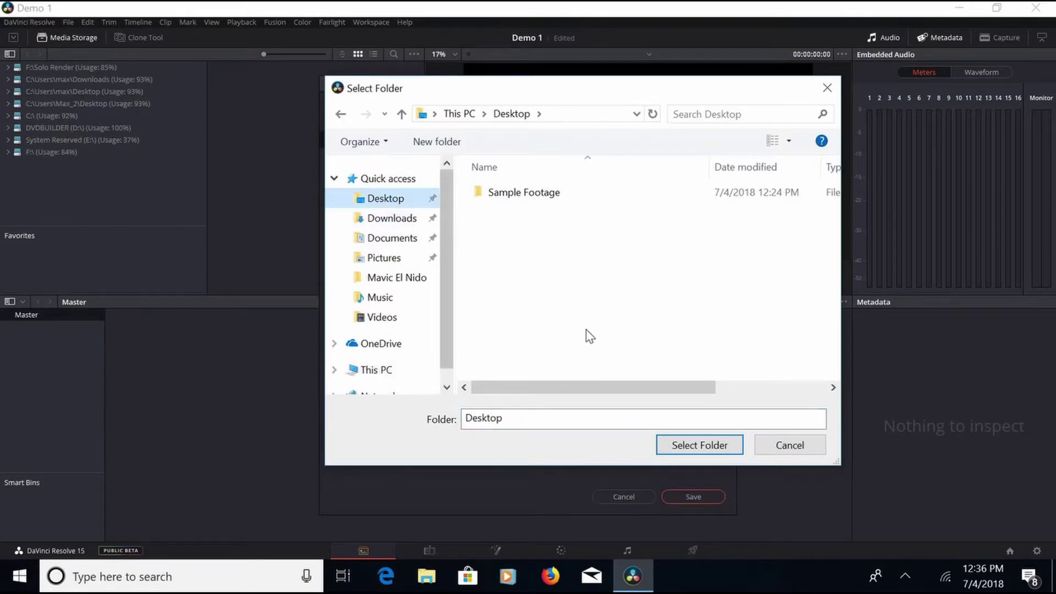
click(696, 444)
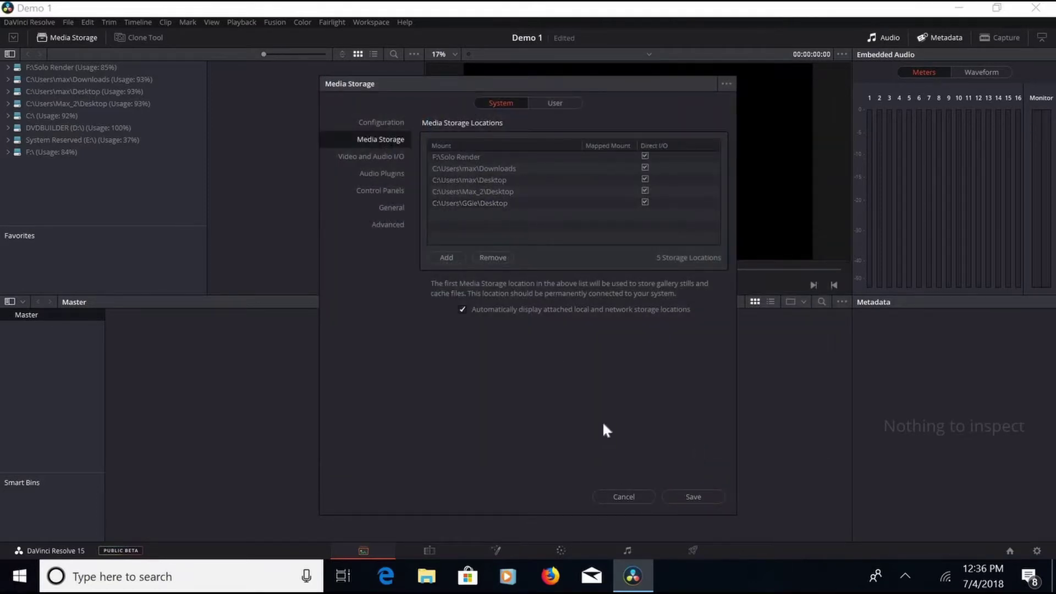
click(711, 496)
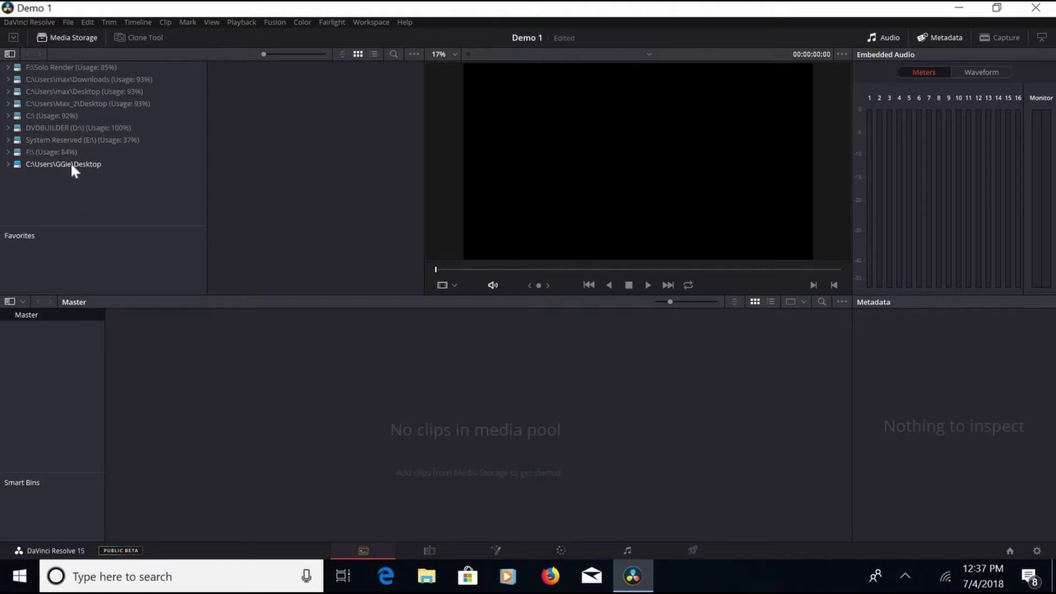
Open the Sample Footage folder from the newly added Desktop storage location
click(72, 164)
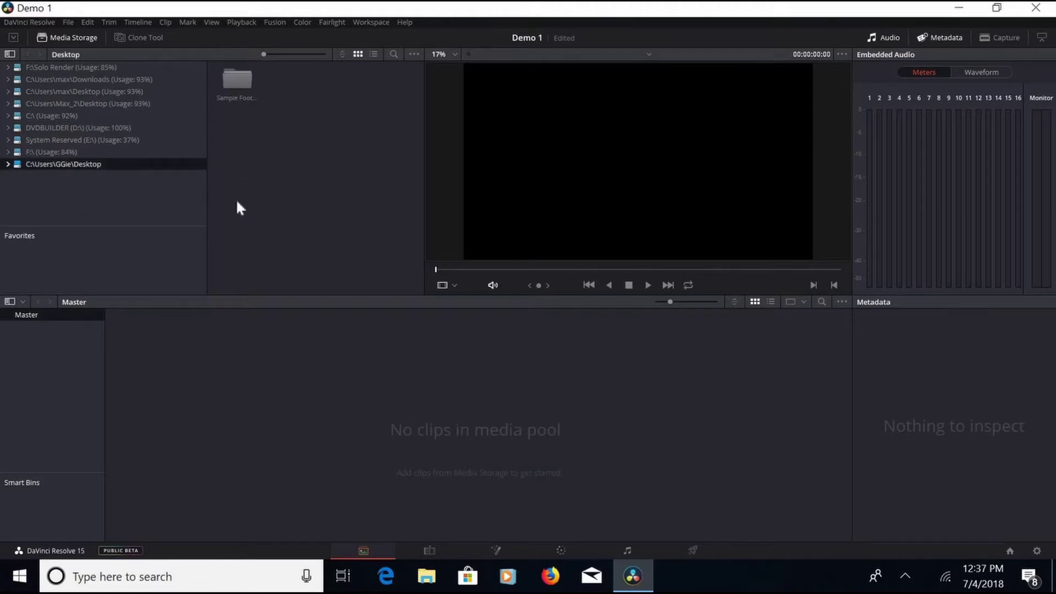
double_click(241, 81)
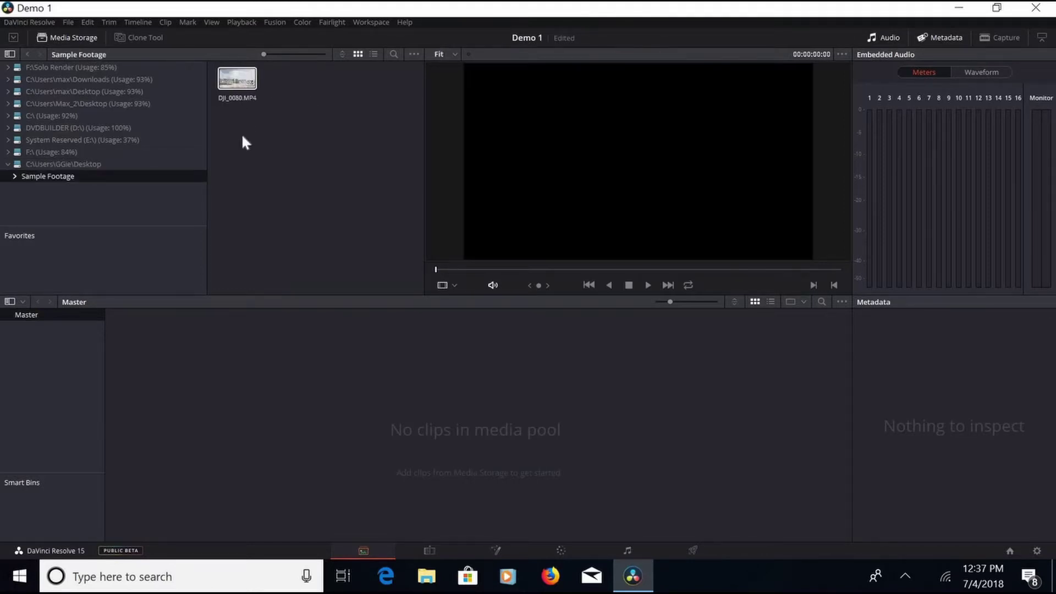
click(242, 141)
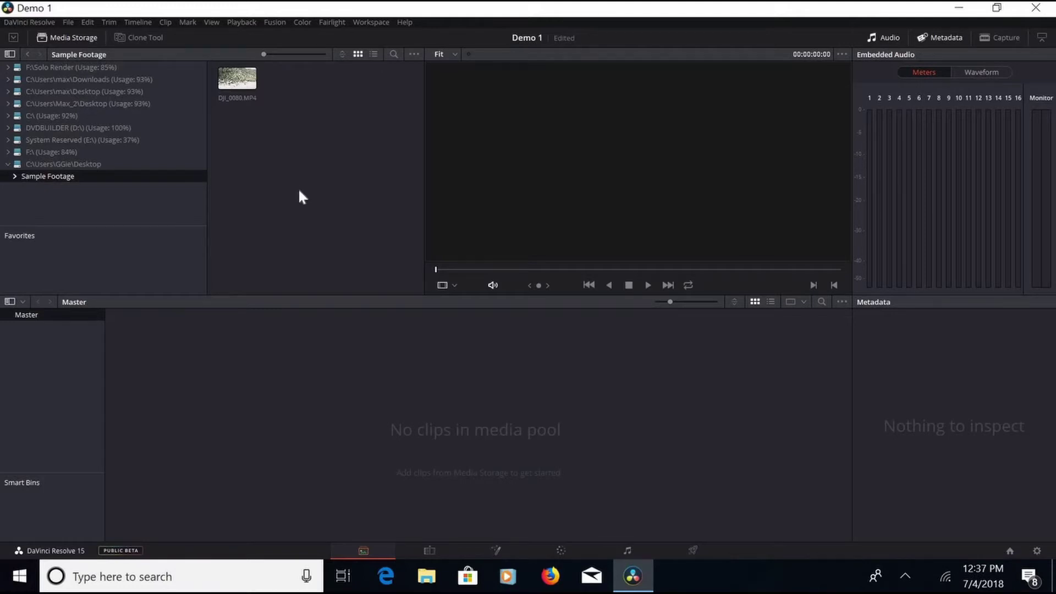
Set the project's timeline resolution to 1920 x 1080 HD in the project settings
click(67, 23)
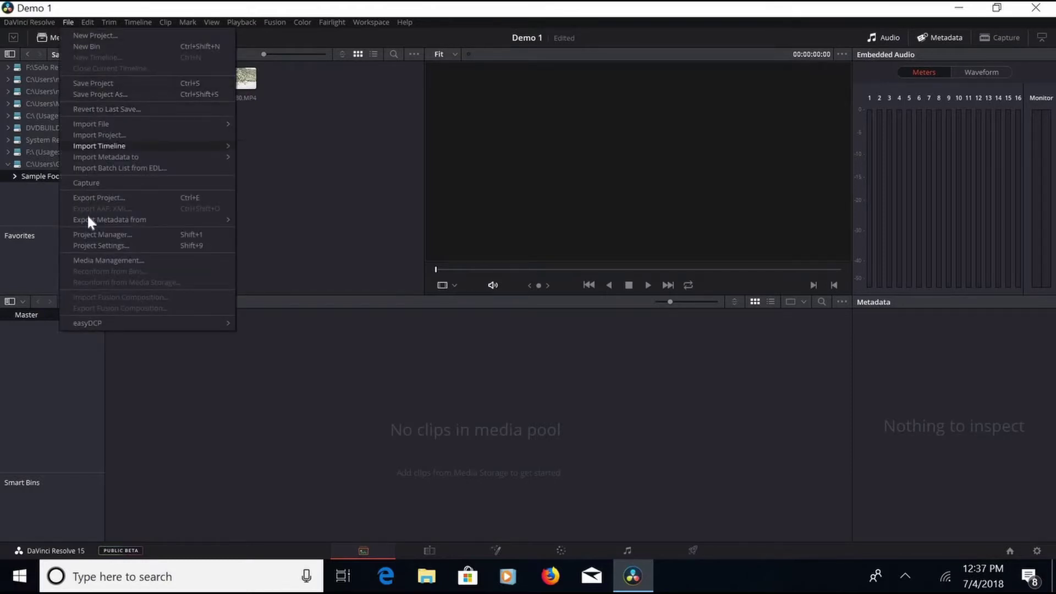
click(103, 246)
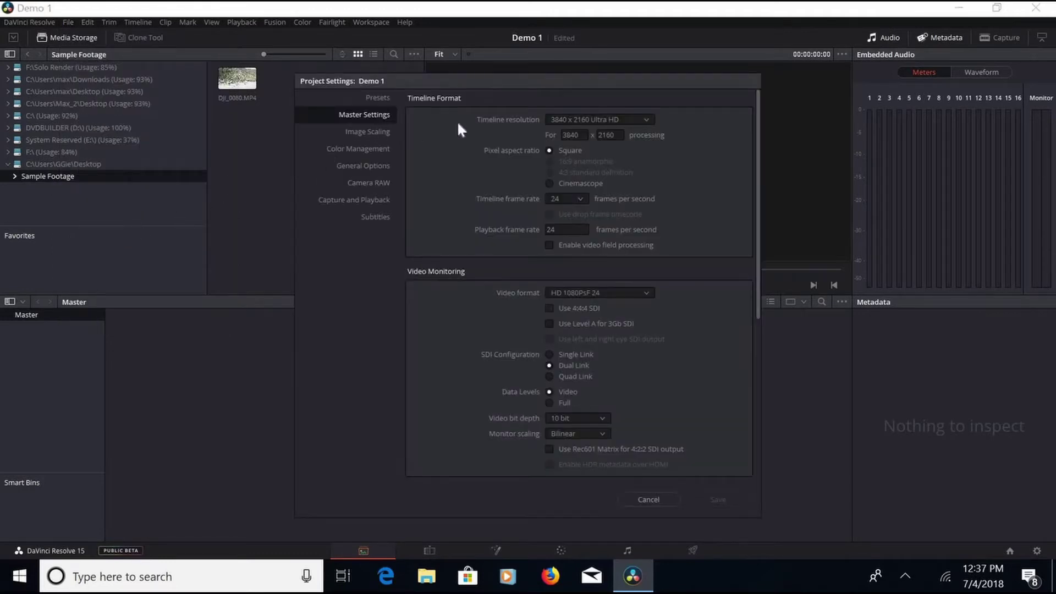
click(650, 118)
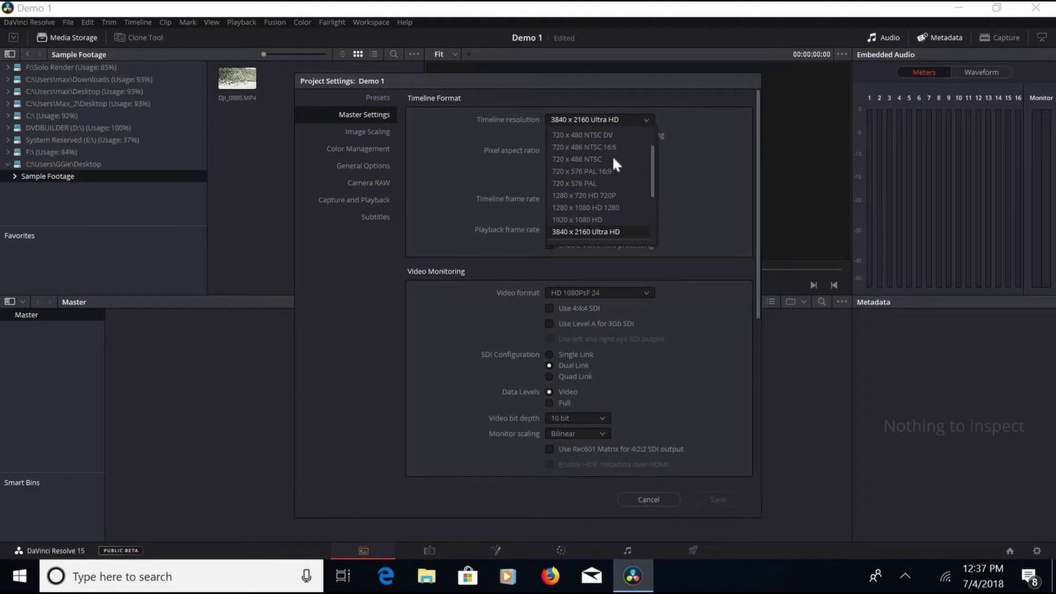
click(607, 220)
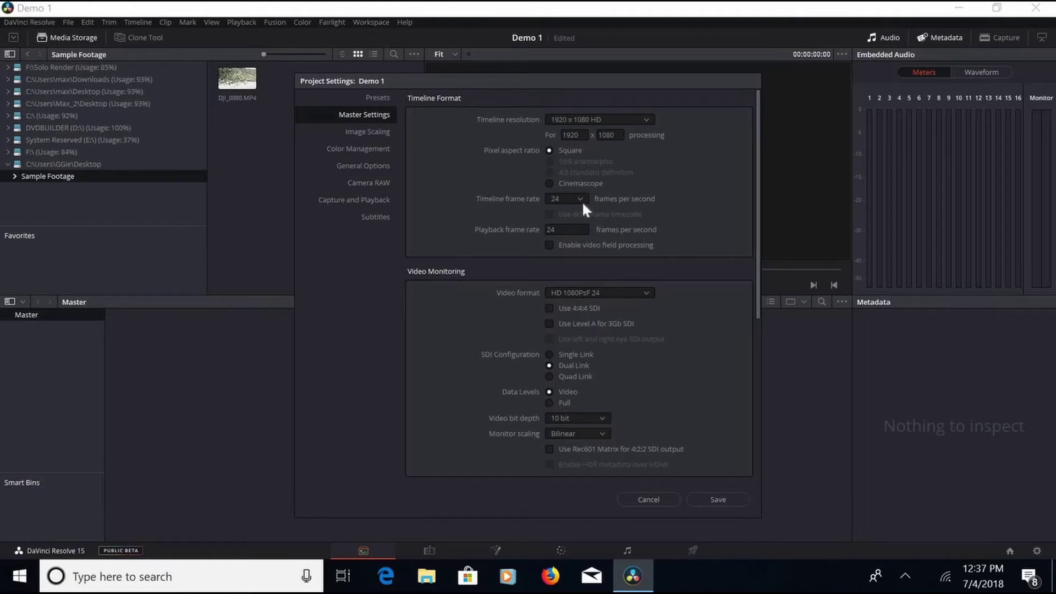
Set the video monitoring format to HD 1080p 29.97 and the timeline frame rate to 29.97, and save the project settings
click(650, 291)
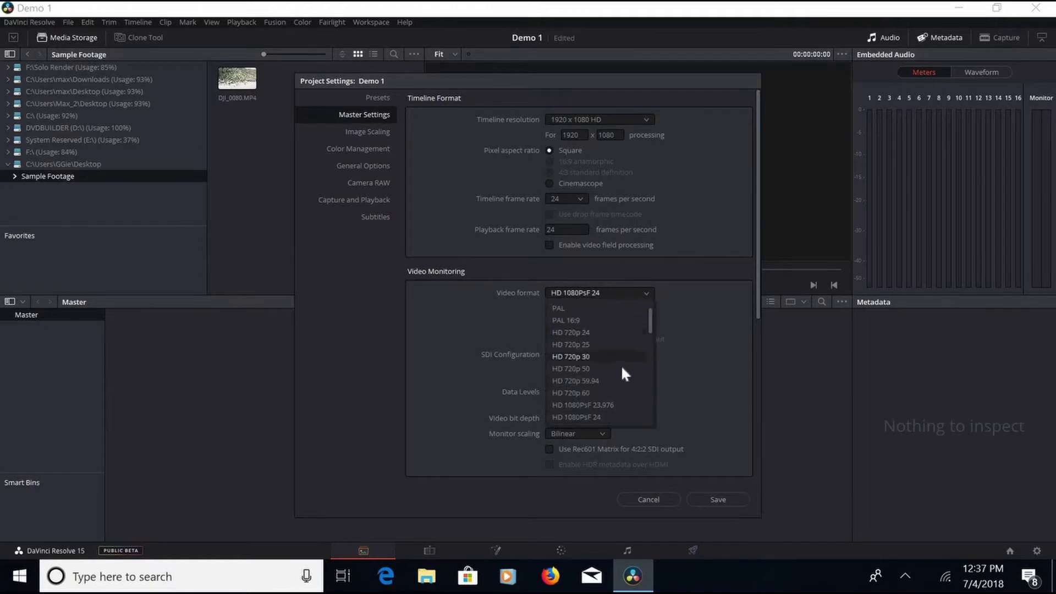
scroll(623, 373, down, 3)
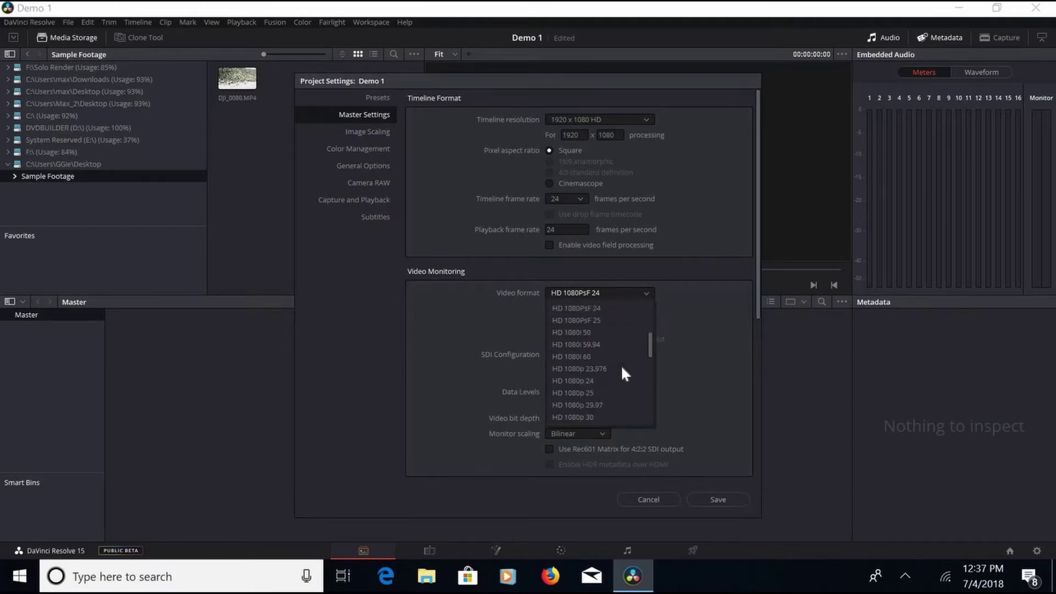
click(611, 408)
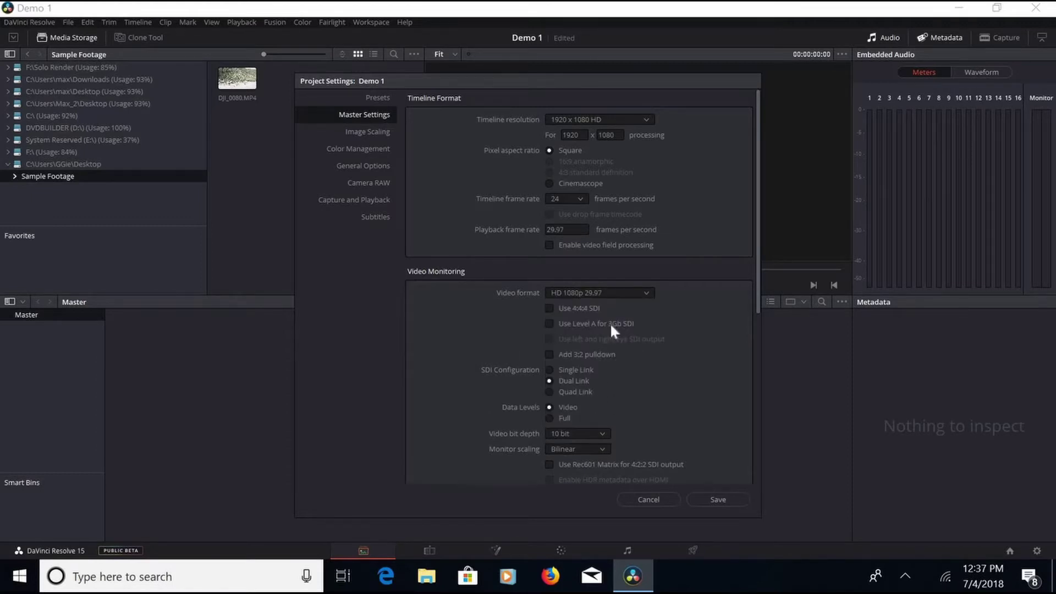
click(581, 199)
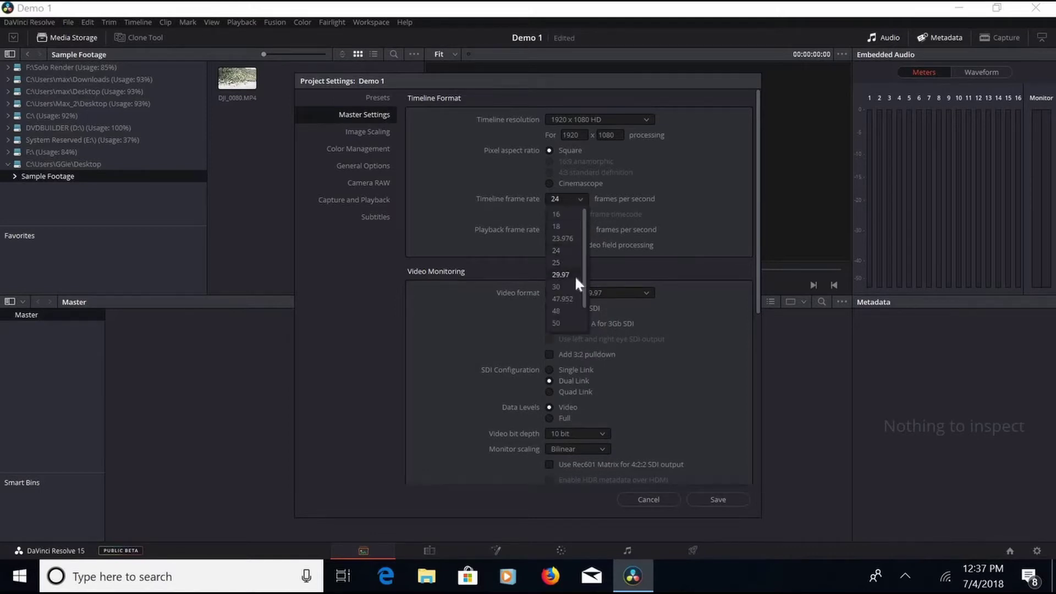
click(575, 275)
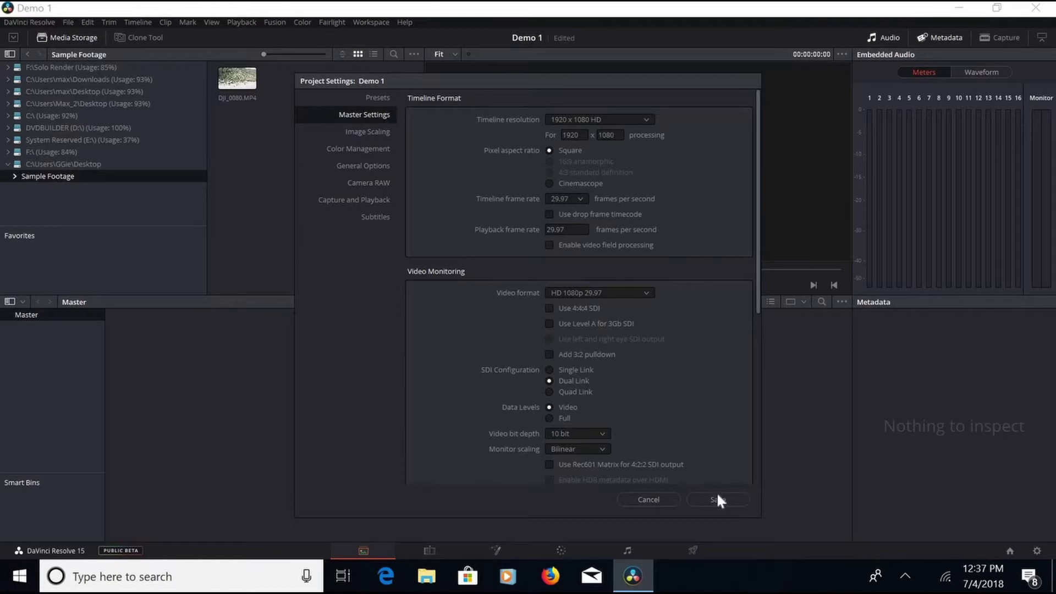
click(729, 502)
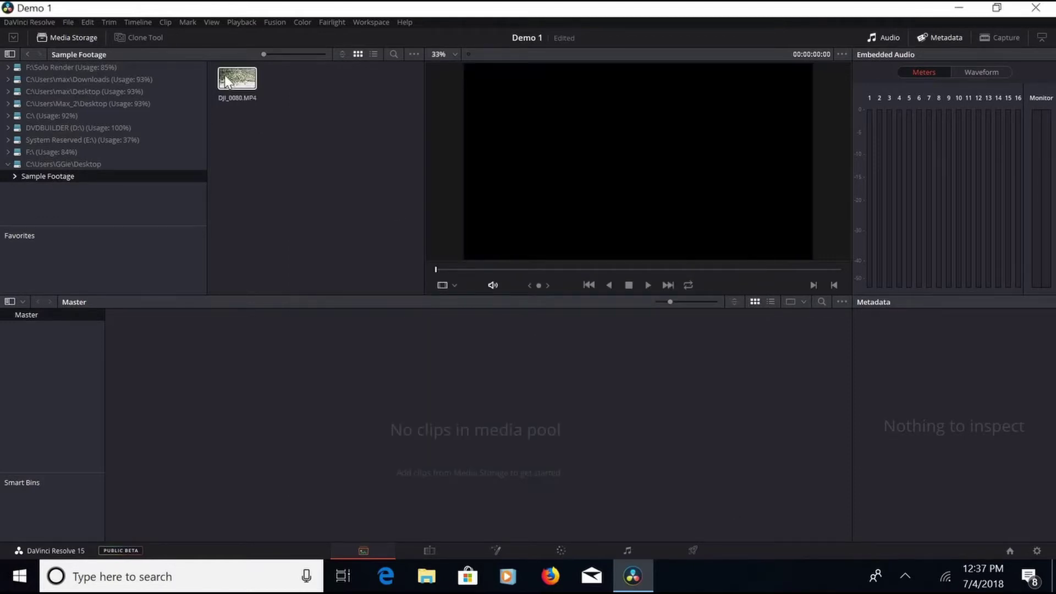
Add DJI_0080.MP4 to the media pool and place it at the start of a new timeline on the Edit page
drag(224, 75, 545, 401)
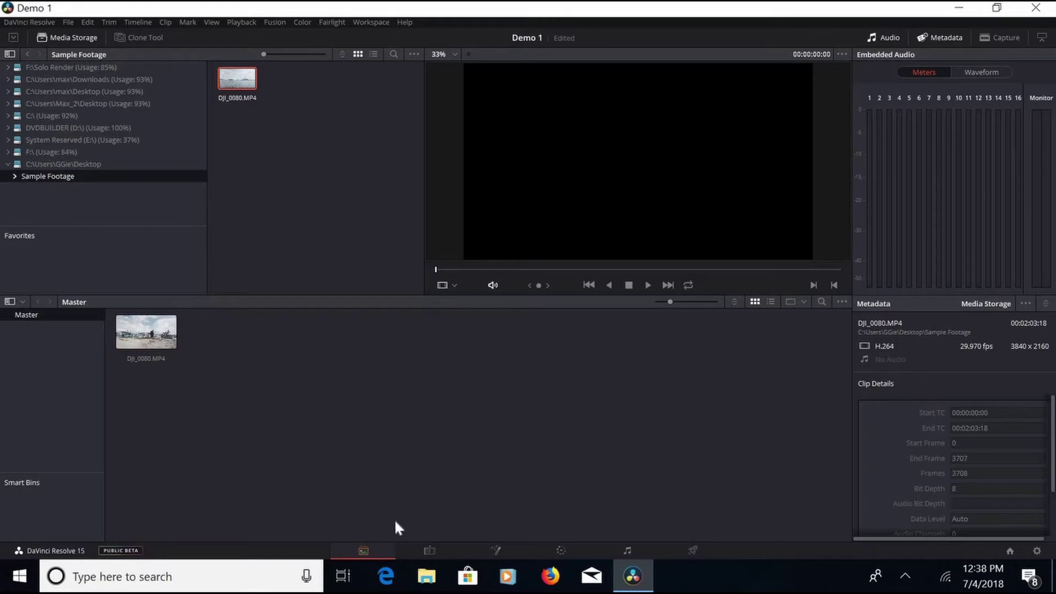
click(430, 551)
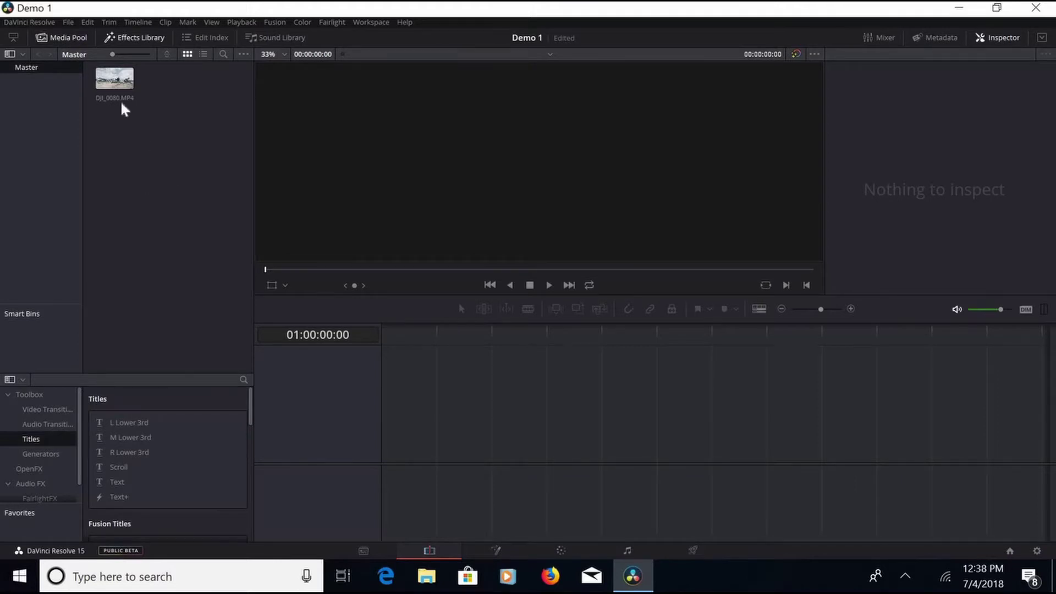
drag(108, 80, 377, 491)
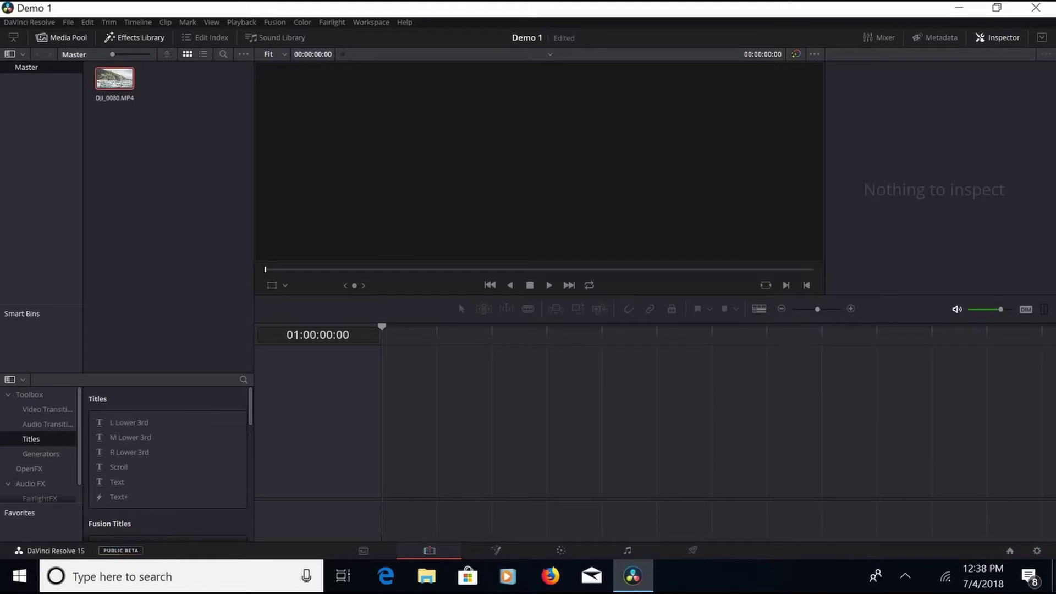
key(ctrl+shift+z)
key(ctrl+shift+z)
key(ctrl+z)
key(ctrl+shift+z)
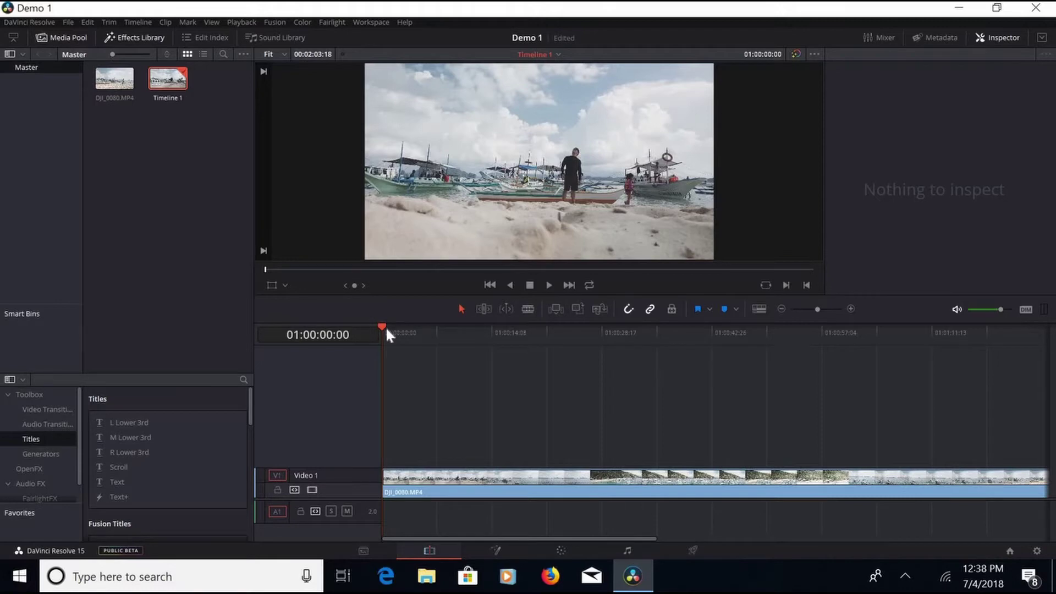
Split the DJI_0080.MP4 clip on Video 1 with the blade at 01:00:12:08
drag(382, 329, 328, 368)
drag(382, 327, 476, 361)
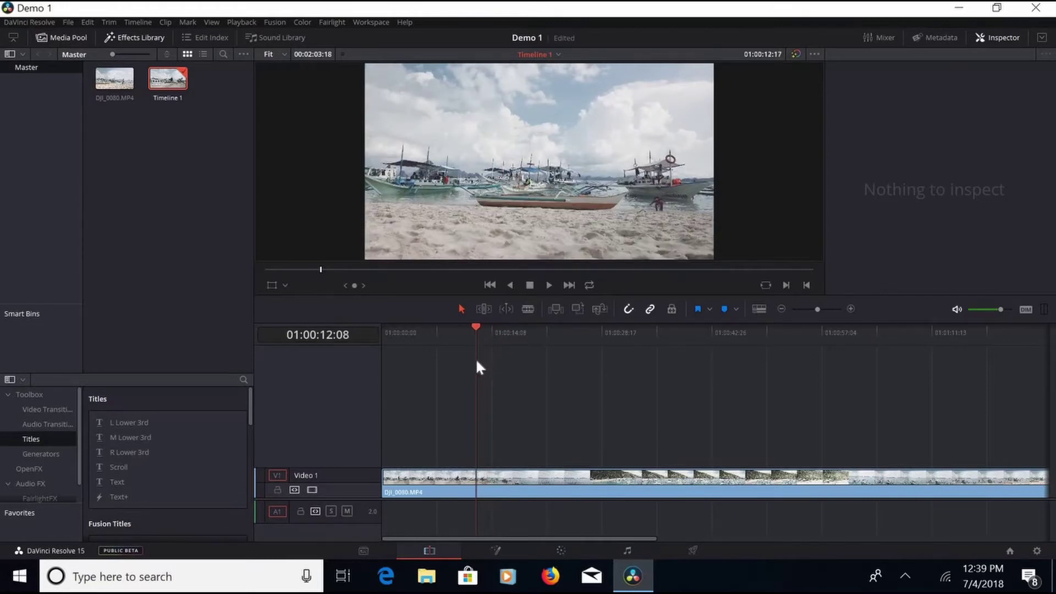
click(497, 482)
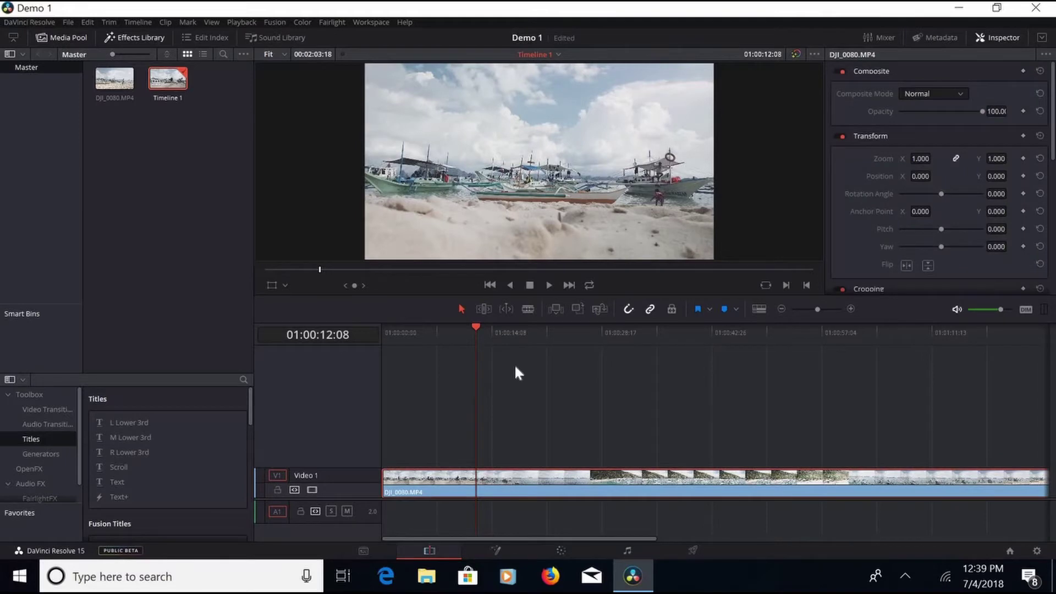
click(527, 309)
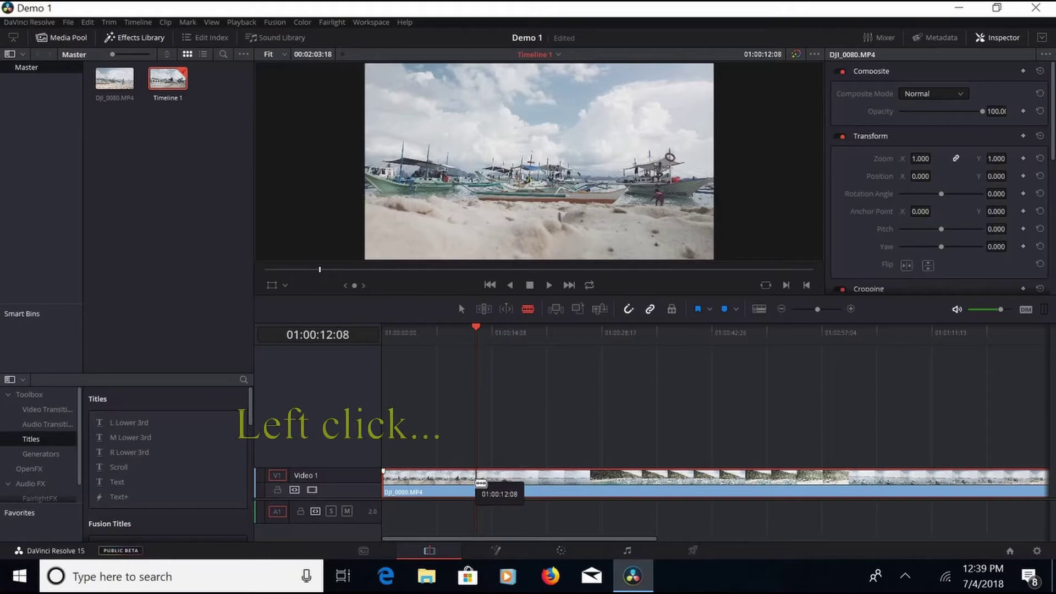
click(478, 483)
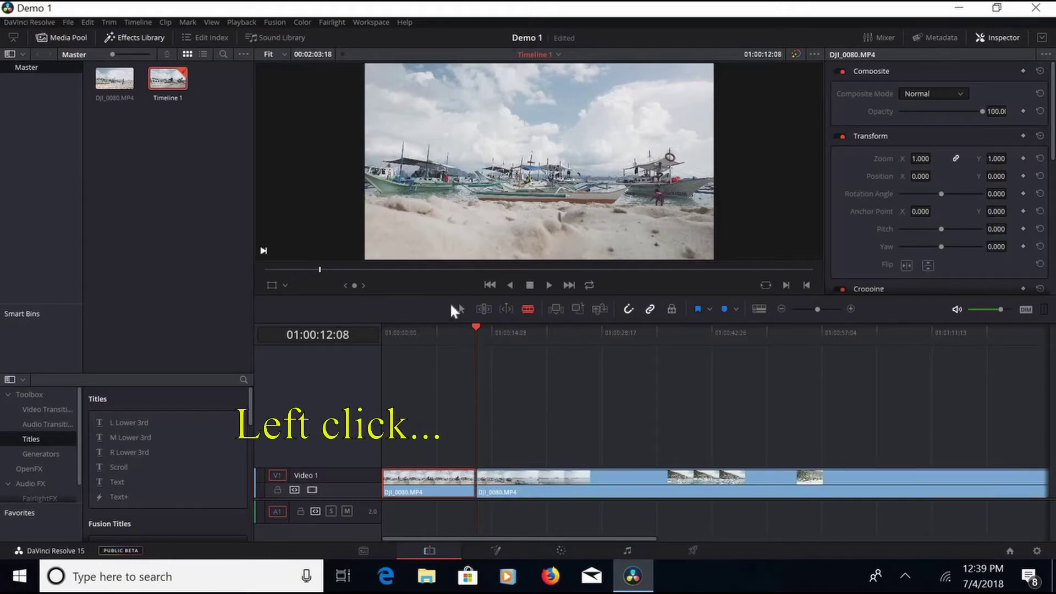
Ripple cut the first segment of DJI_0080.MP4 from Video 1, so the remaining footage starts the timeline
click(464, 310)
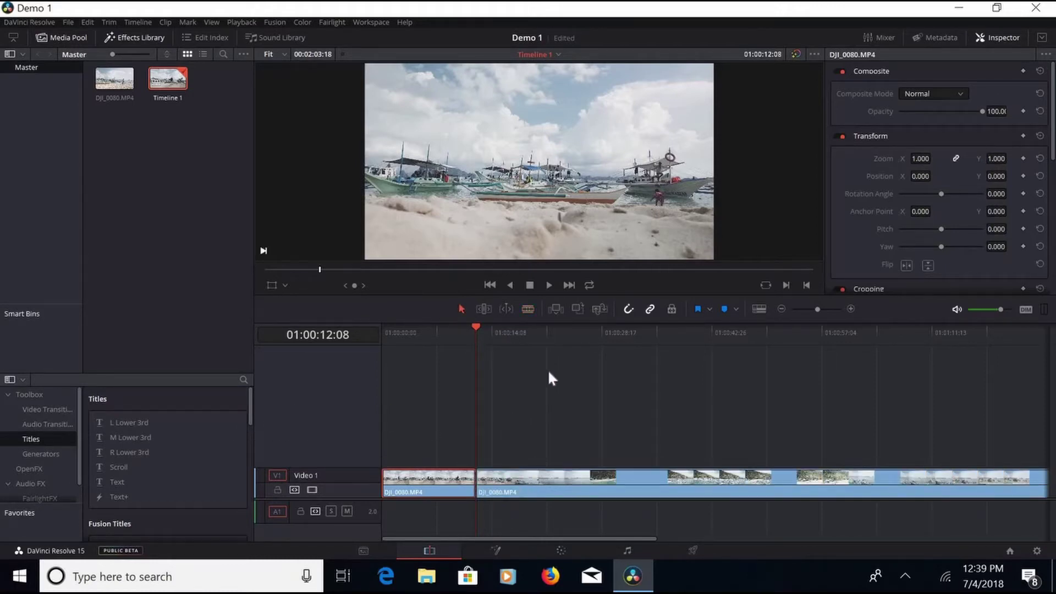
right_click(437, 483)
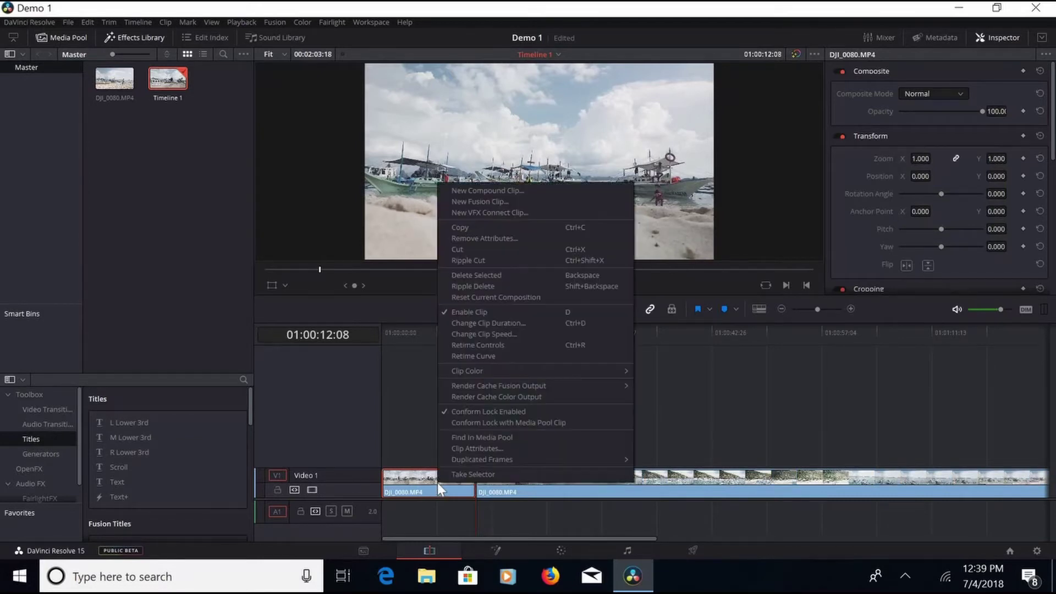
click(462, 261)
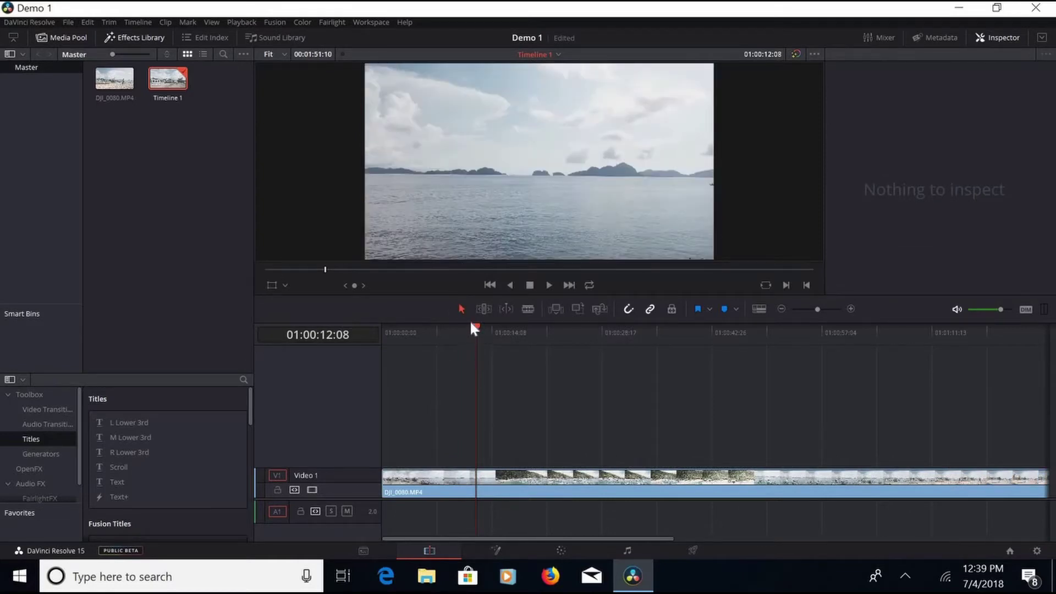
Split the DJI_0080.MP4 clip on Video 1 with the blade at 01:00:42:23 and return to selection mode
click(385, 341)
click(420, 343)
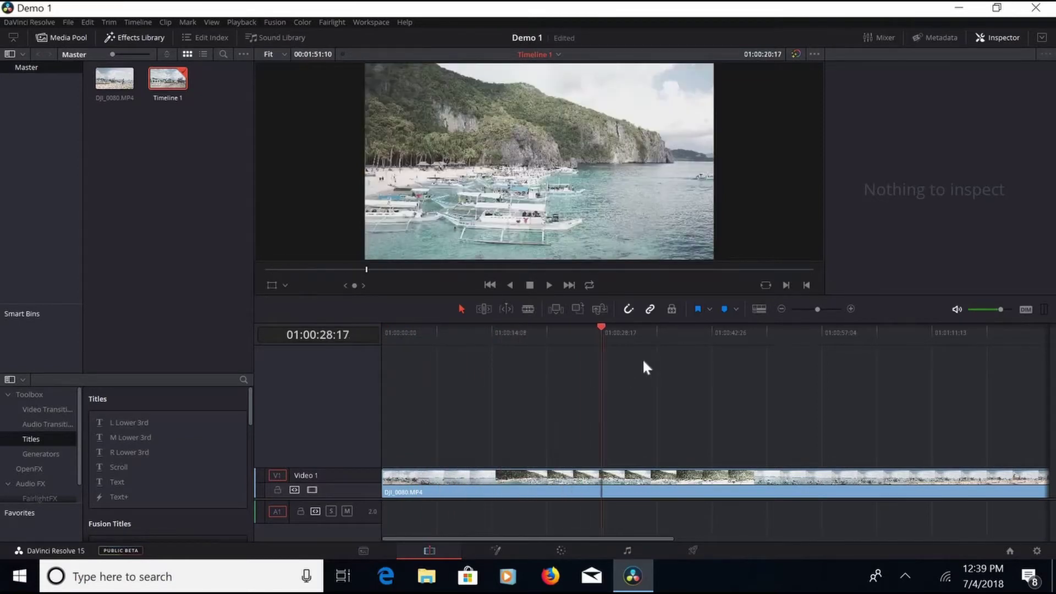
click(711, 360)
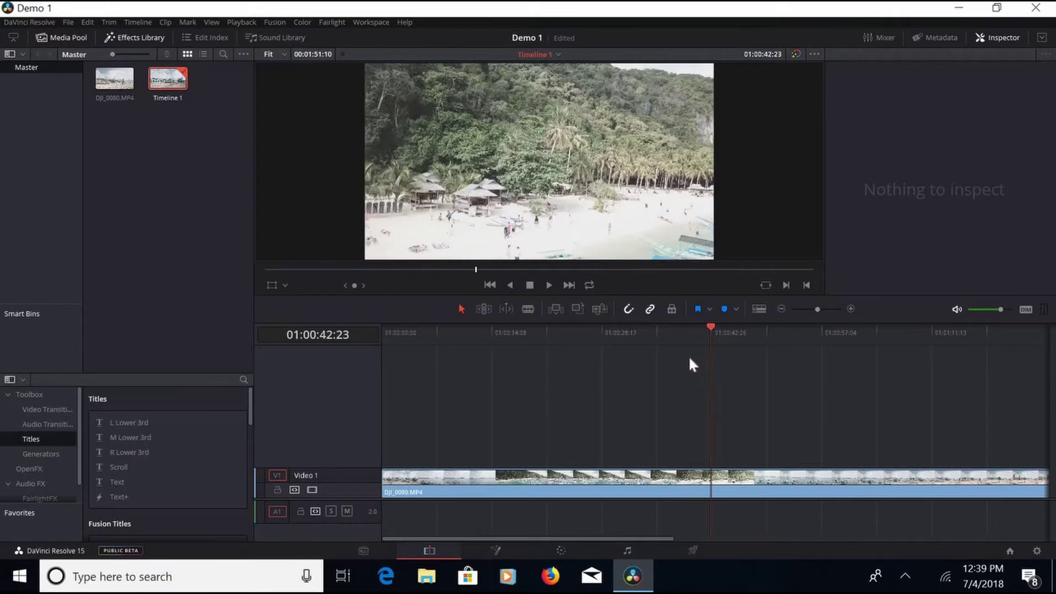
click(527, 309)
click(715, 484)
click(459, 310)
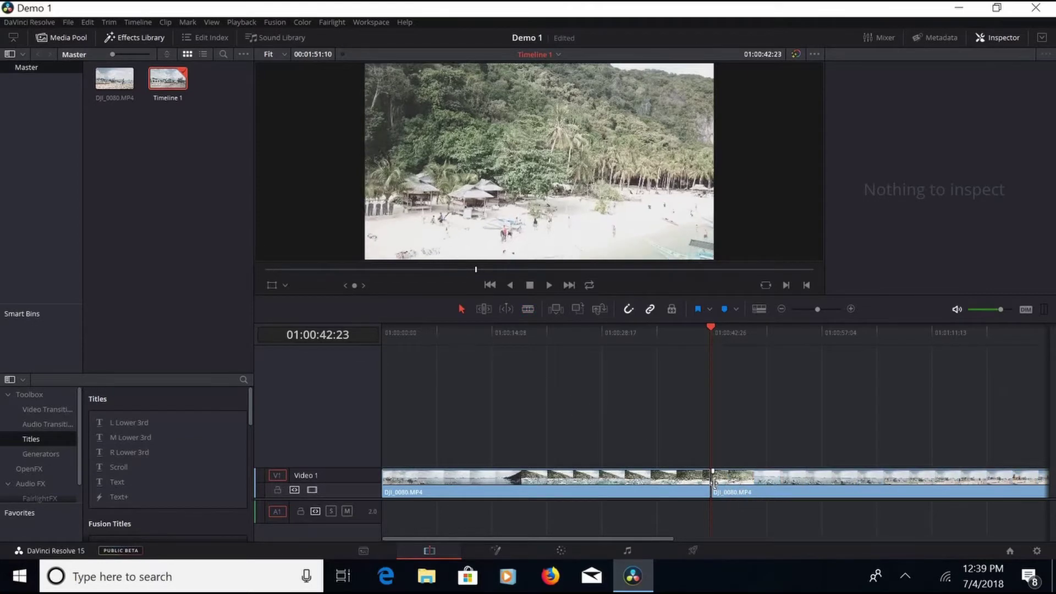
Trim the start of the second clip with the gap closed, and roll the cut between both clips to extend the first one
drag(715, 483, 772, 495)
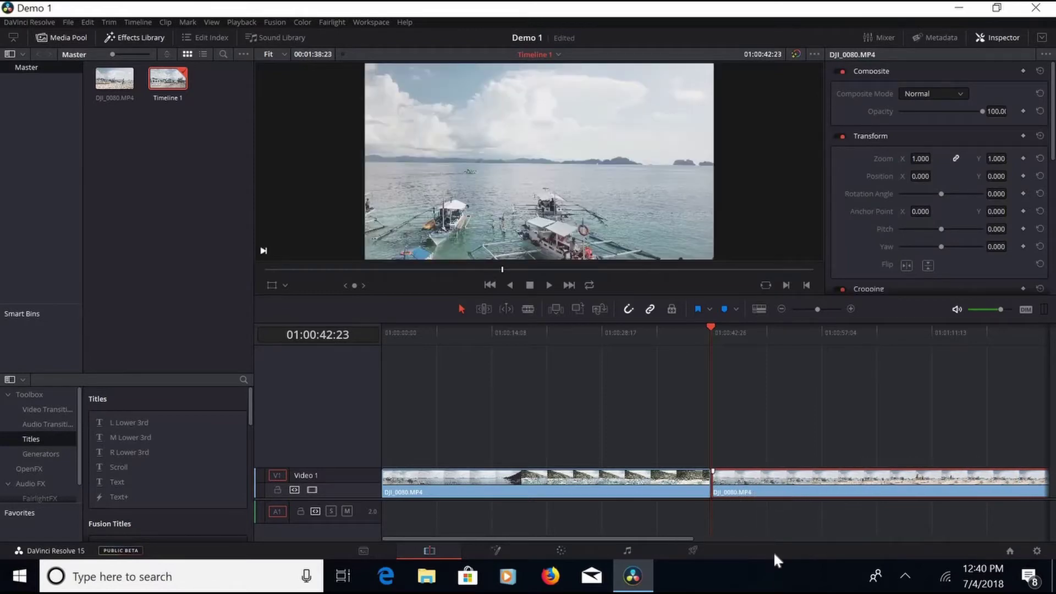
click(712, 482)
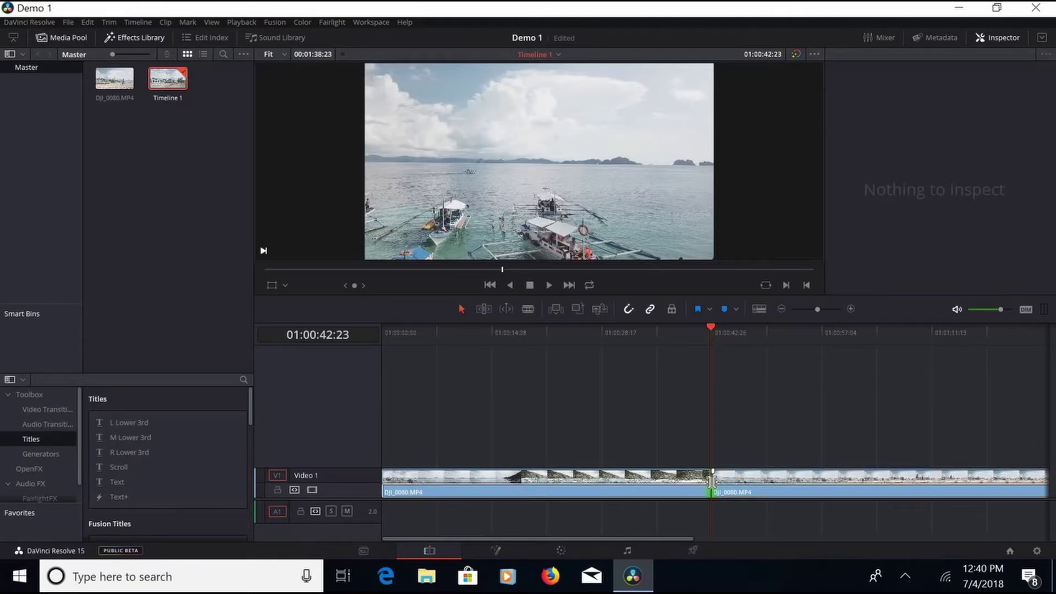
drag(712, 481, 755, 484)
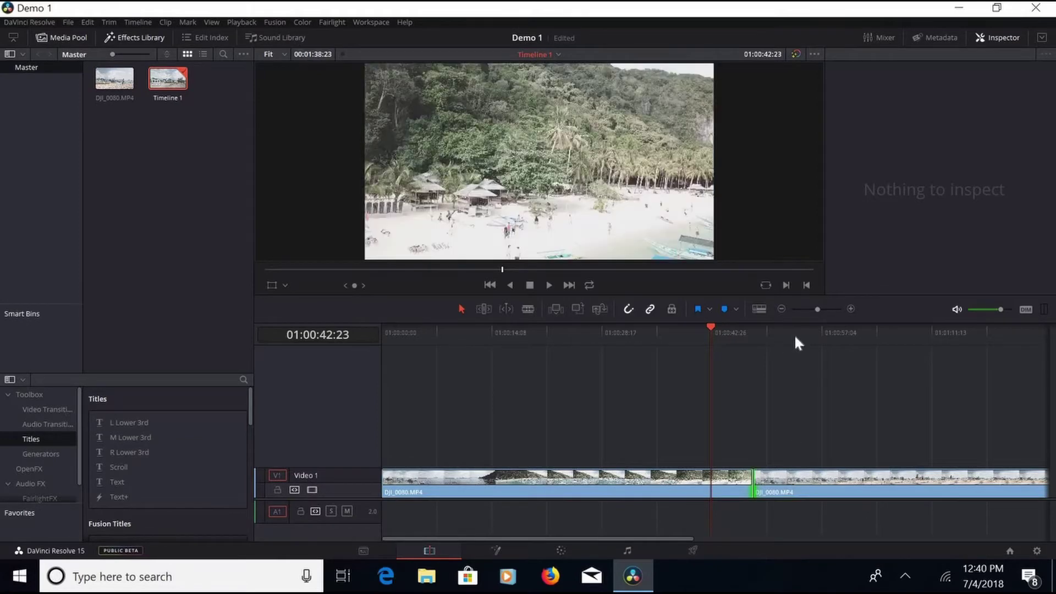
Split the second clip on Video 1 with the blade at 01:01:08:13 and return to selection mode
click(794, 334)
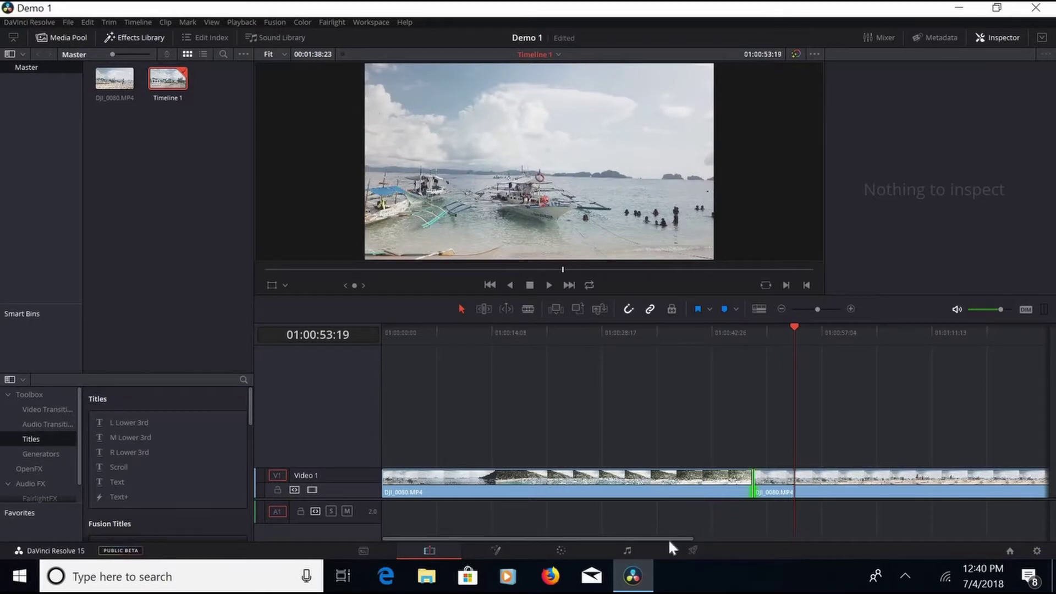
scroll(760, 534, right, 5)
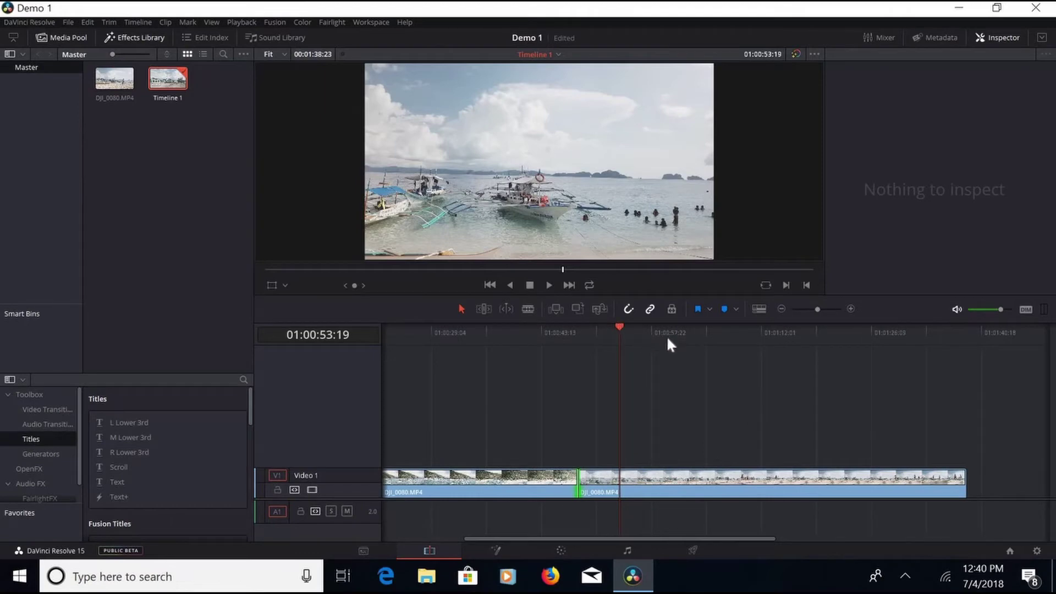
drag(624, 327, 737, 351)
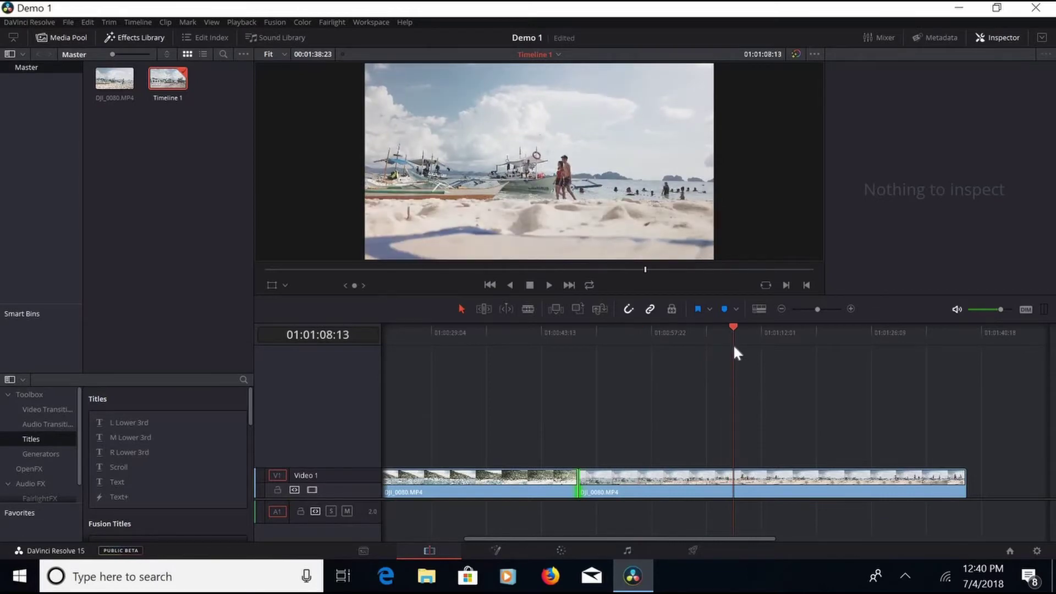
click(732, 483)
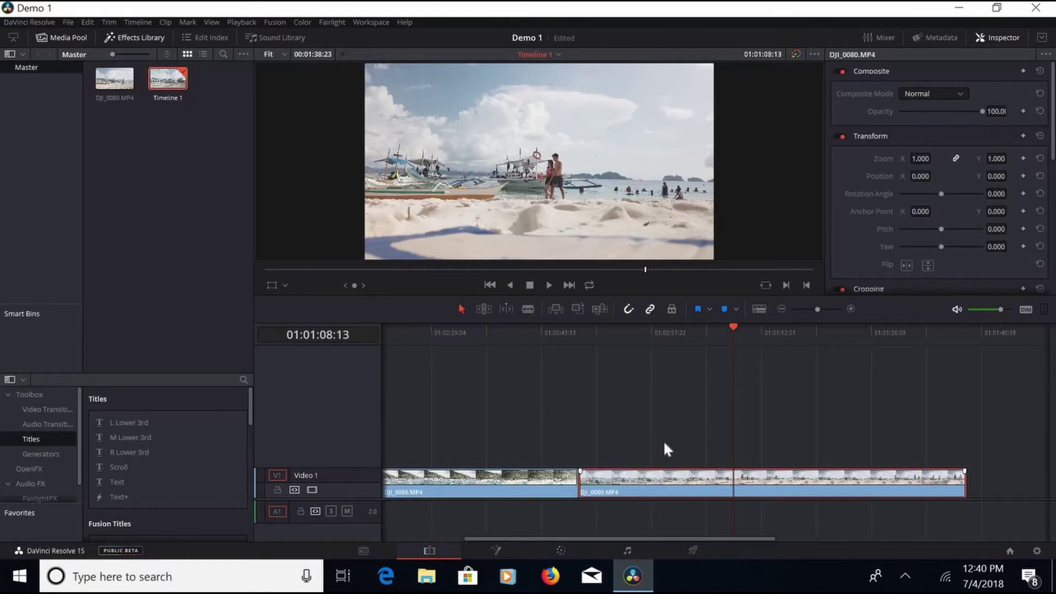
click(527, 309)
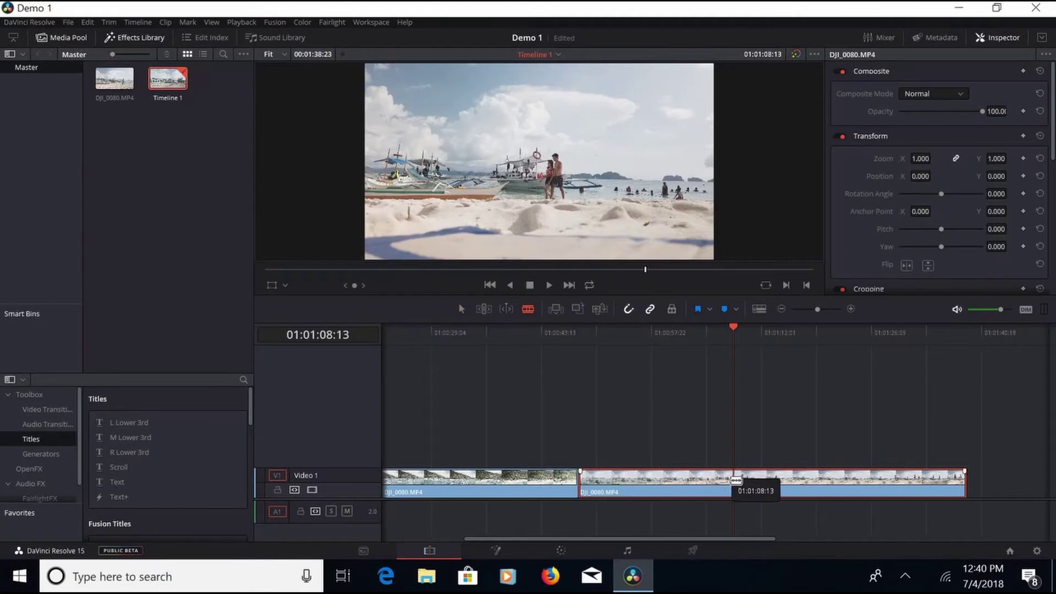
click(742, 479)
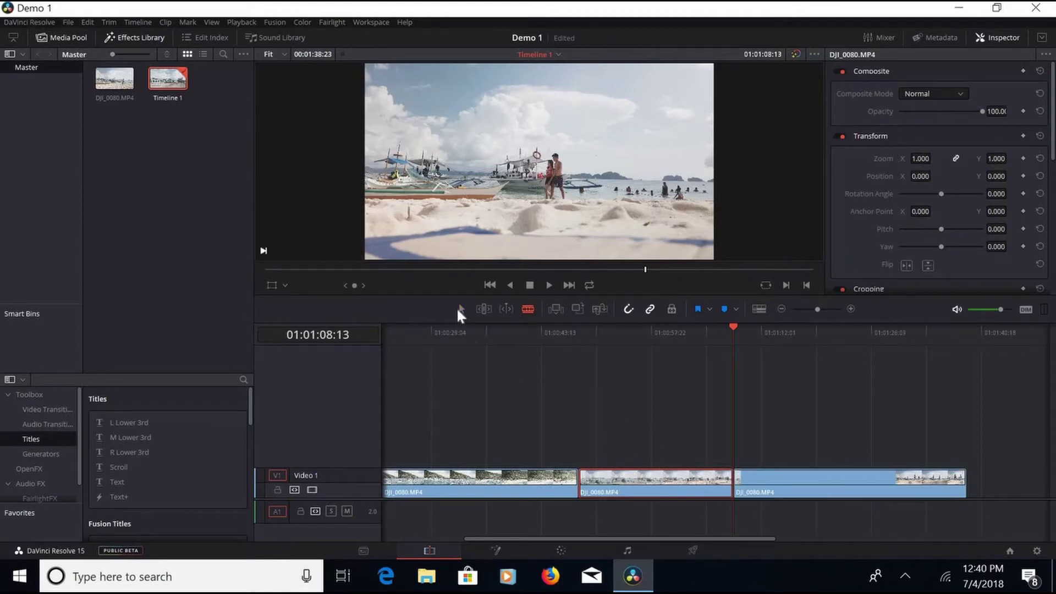
click(460, 309)
Delete the last segment on Video 1, after the cut at 01:01:08:13
click(787, 480)
right_click(788, 479)
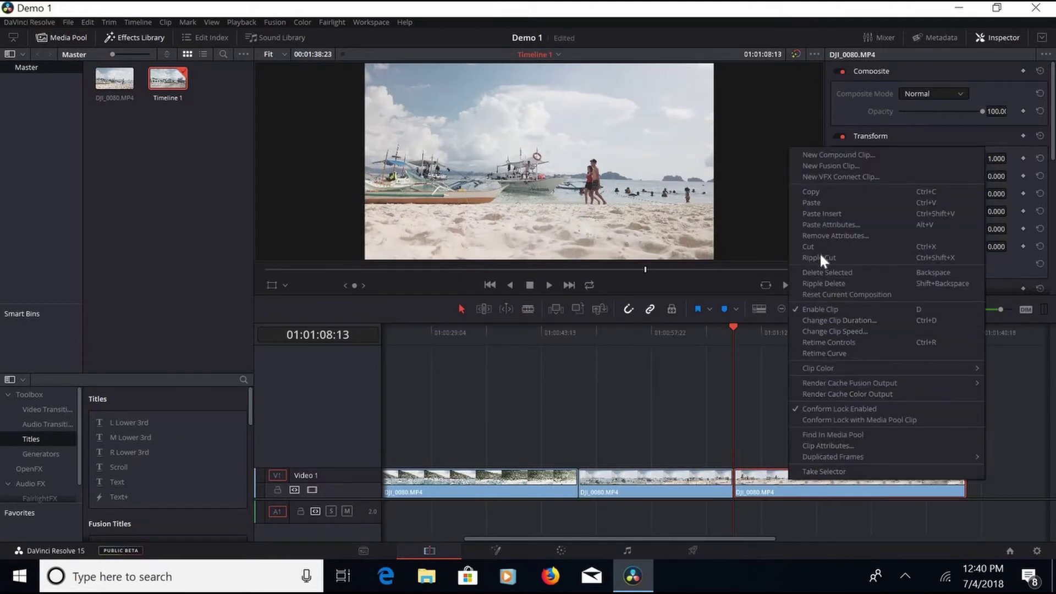
key(Escape)
key(Delete)
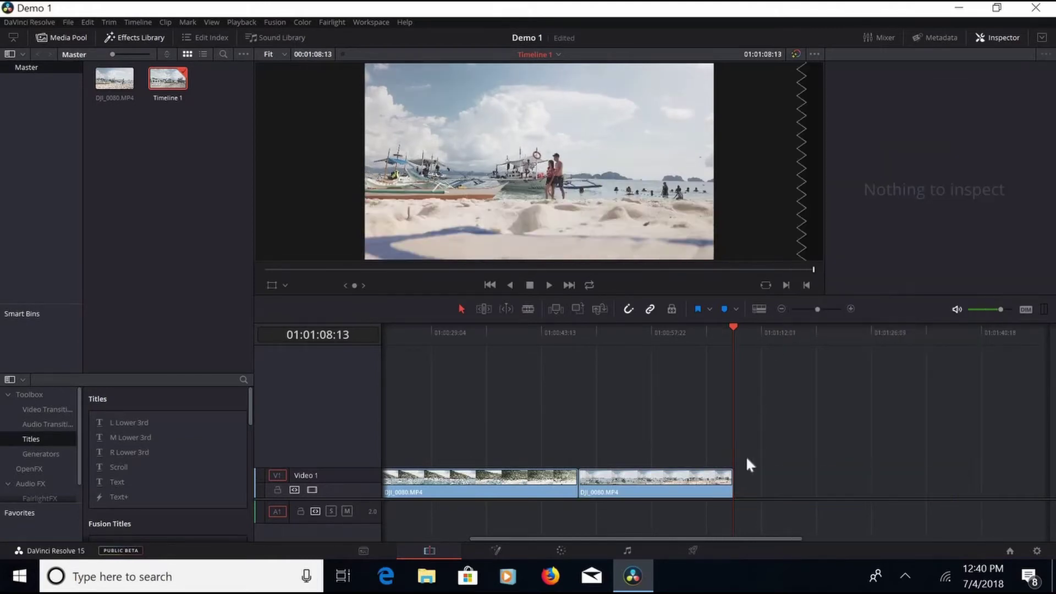
Add a fade-out to the end of the last clip on Video 1 and play it back from 01:01:02:19
mouse_move(747, 537)
mouse_down()
mouse_move(632, 544)
mouse_move(739, 539)
mouse_up()
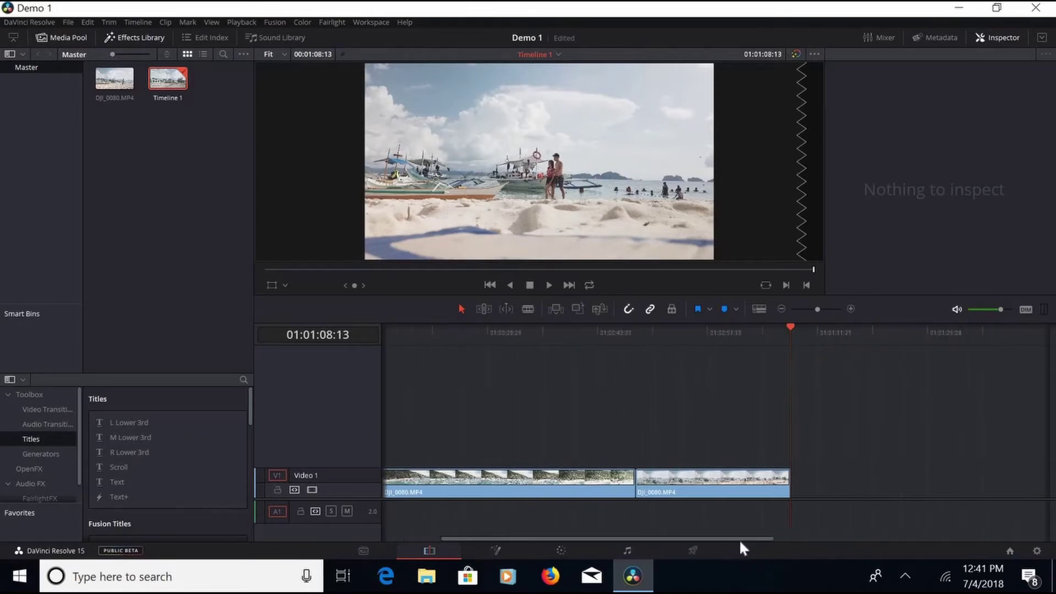
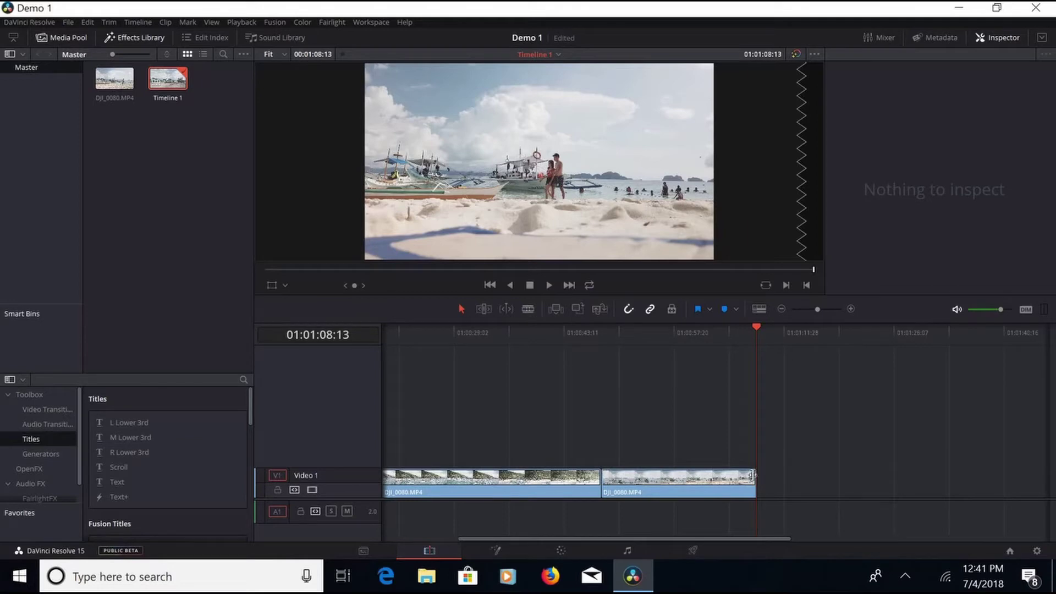
mouse_move(755, 478)
mouse_down()
mouse_move(735, 481)
mouse_move(753, 476)
mouse_up()
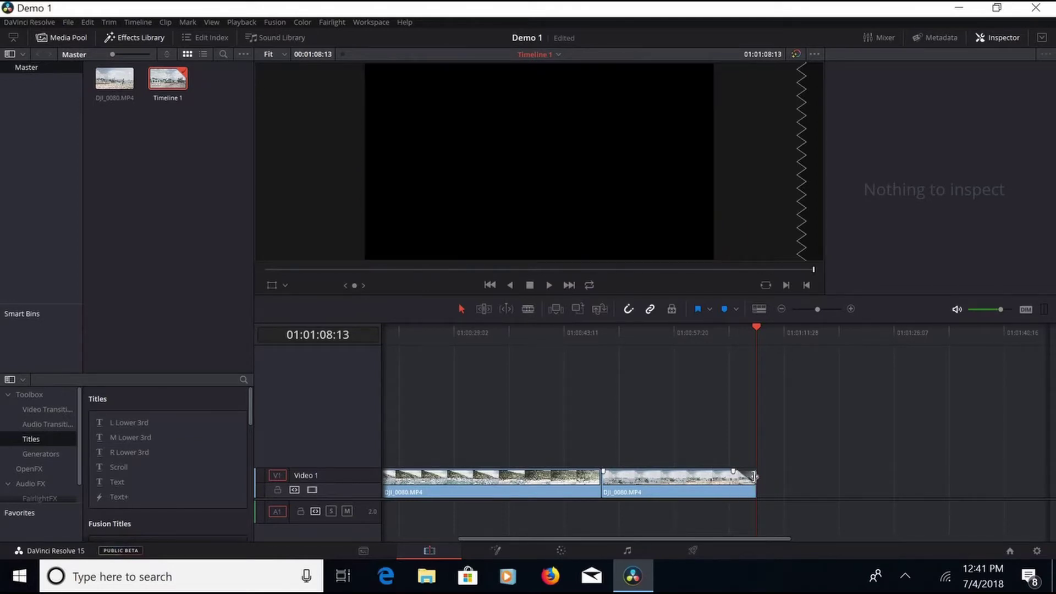
click(713, 339)
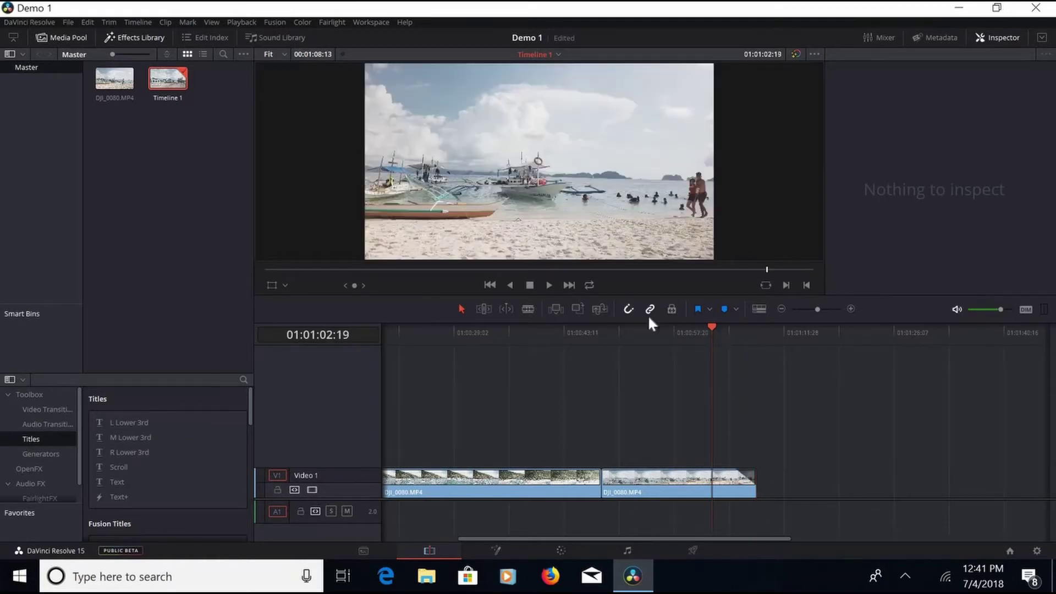
click(548, 283)
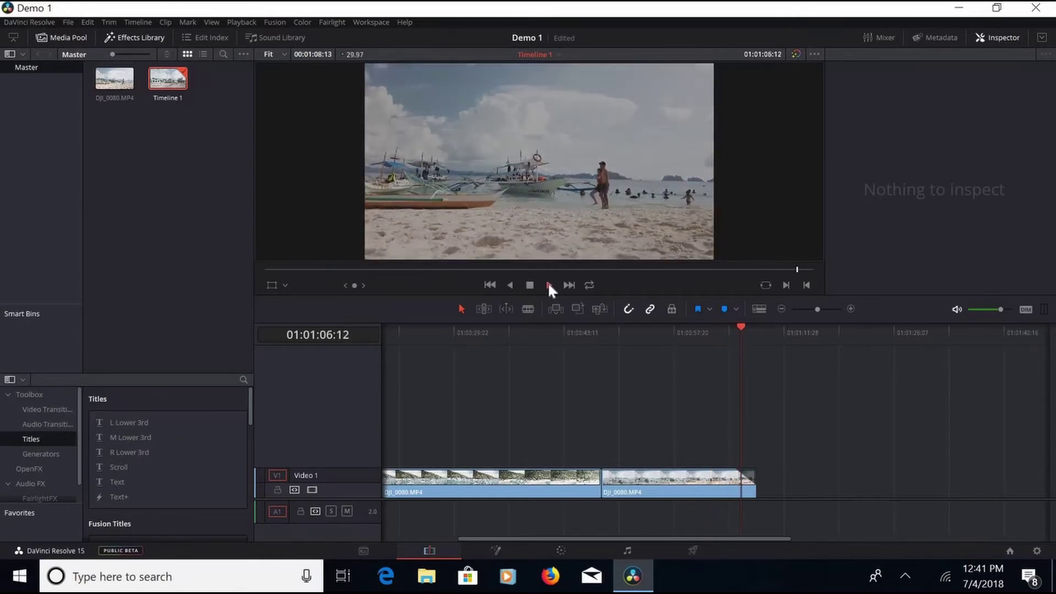
click(530, 285)
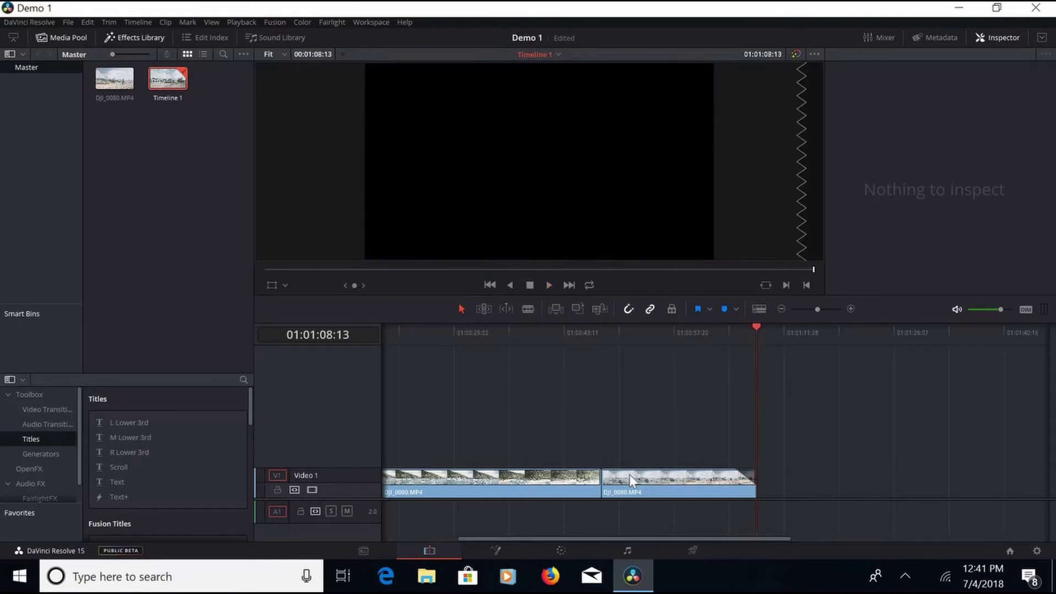
Add a fade-in to the start of the first clip on Video 1 and play it back from the timeline start
drag(701, 538, 479, 494)
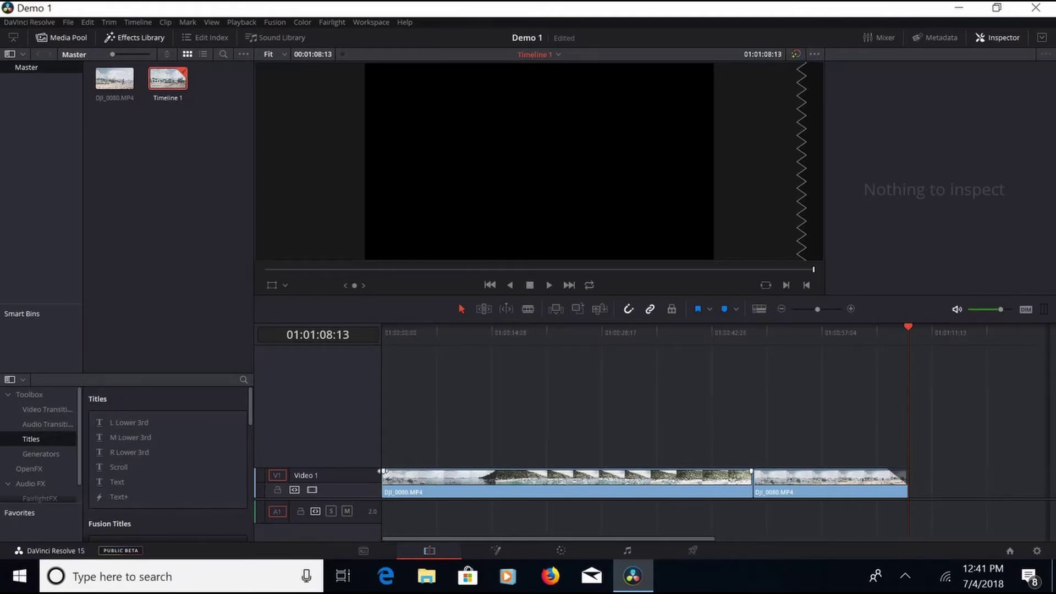
mouse_move(384, 471)
mouse_down()
mouse_move(406, 470)
mouse_move(384, 470)
mouse_up()
click(518, 332)
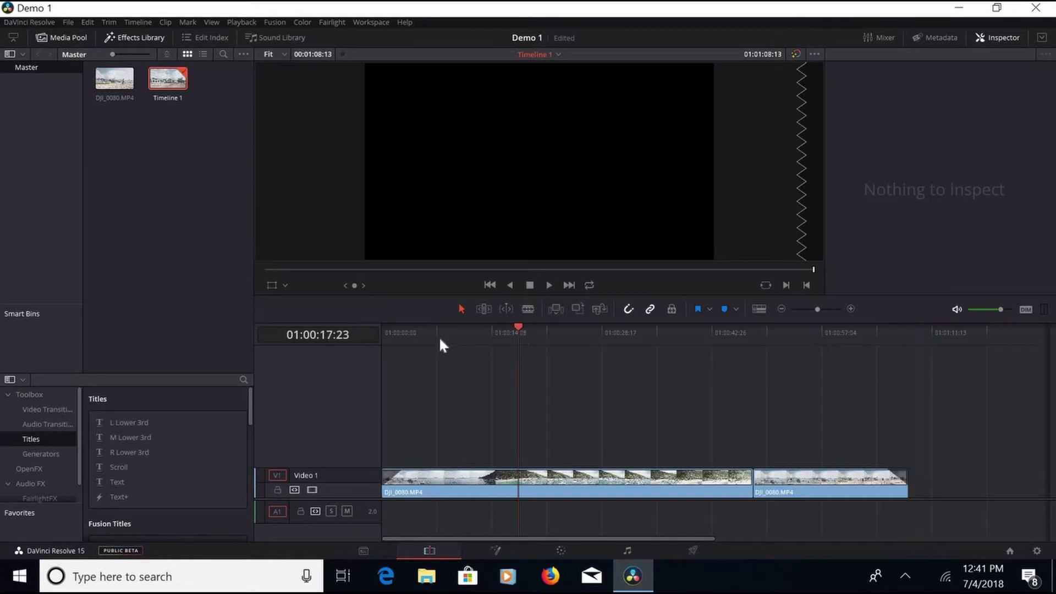
click(394, 328)
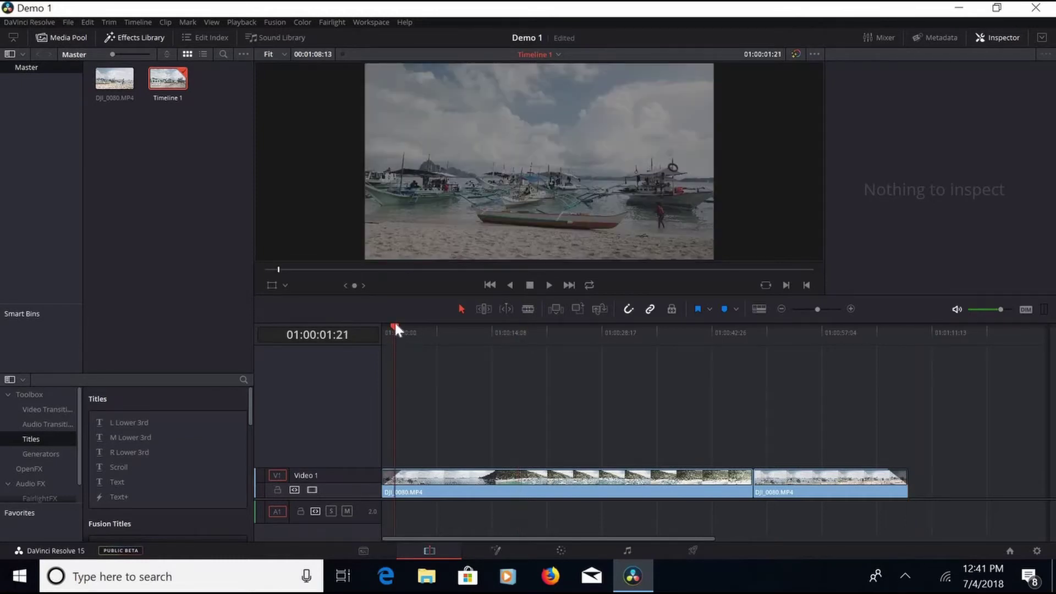
key(Home)
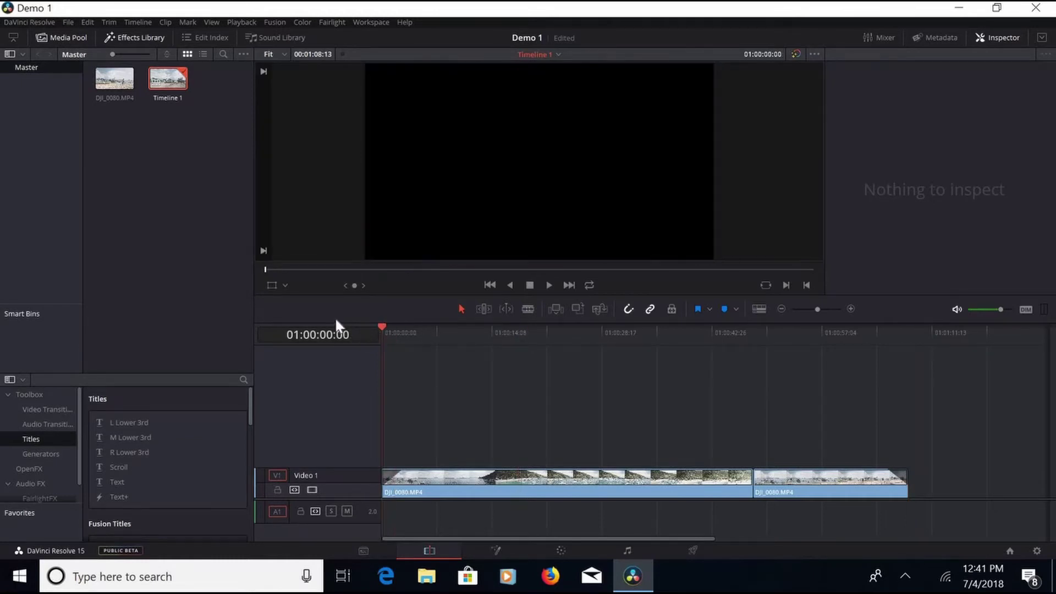
click(550, 284)
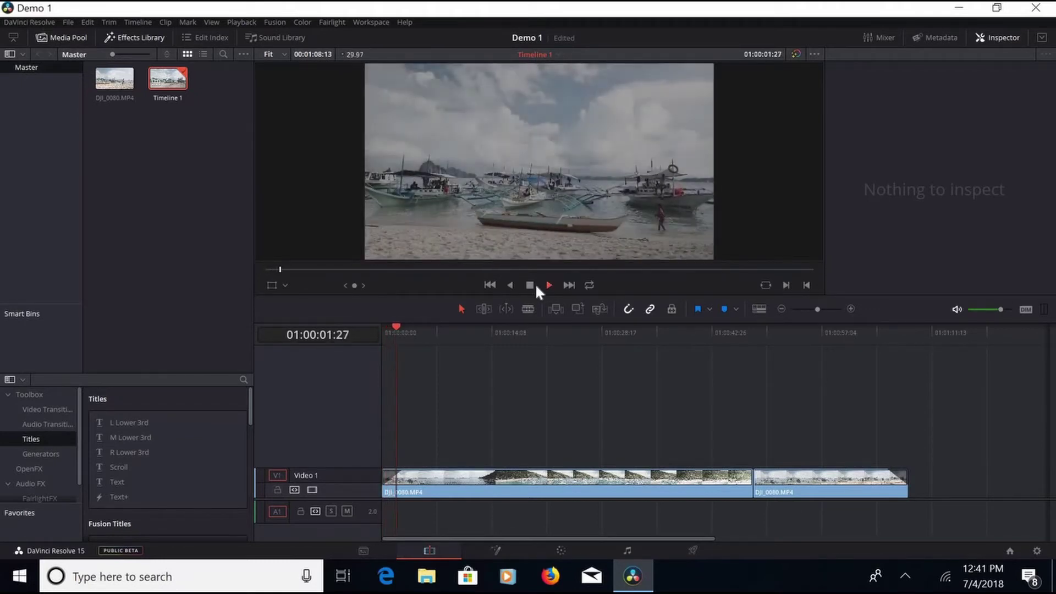
click(530, 284)
click(490, 285)
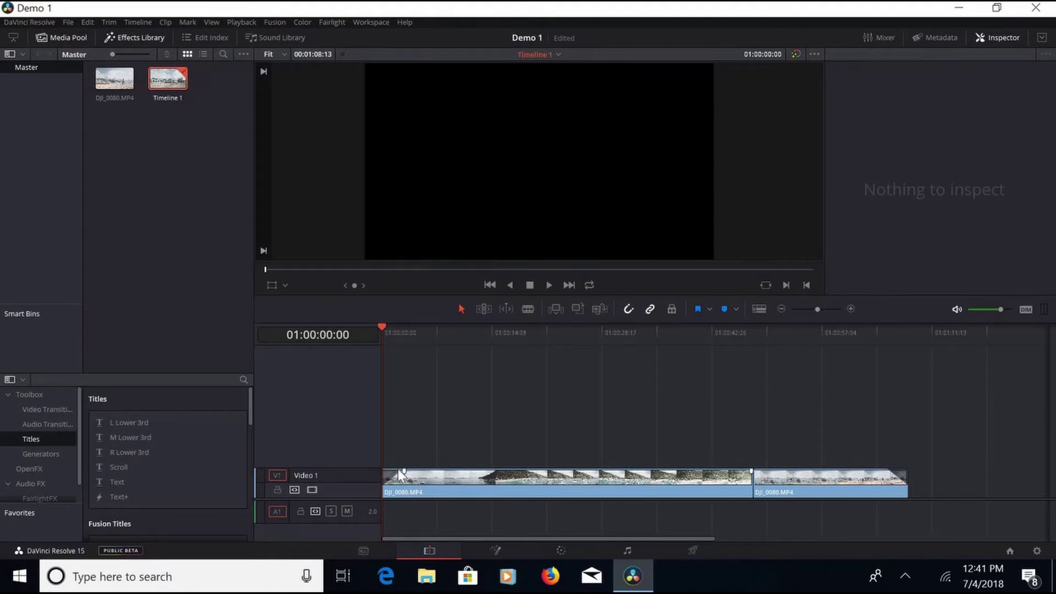
Lengthen the first clip's fade-in to 07:04 and play it back forward and in reverse
drag(404, 471, 438, 468)
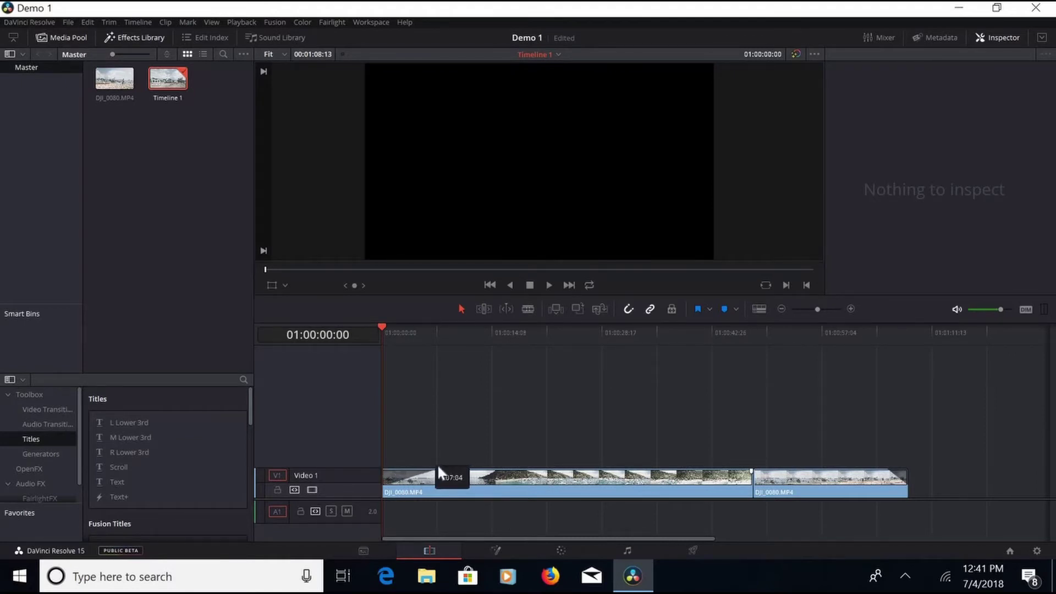
click(548, 285)
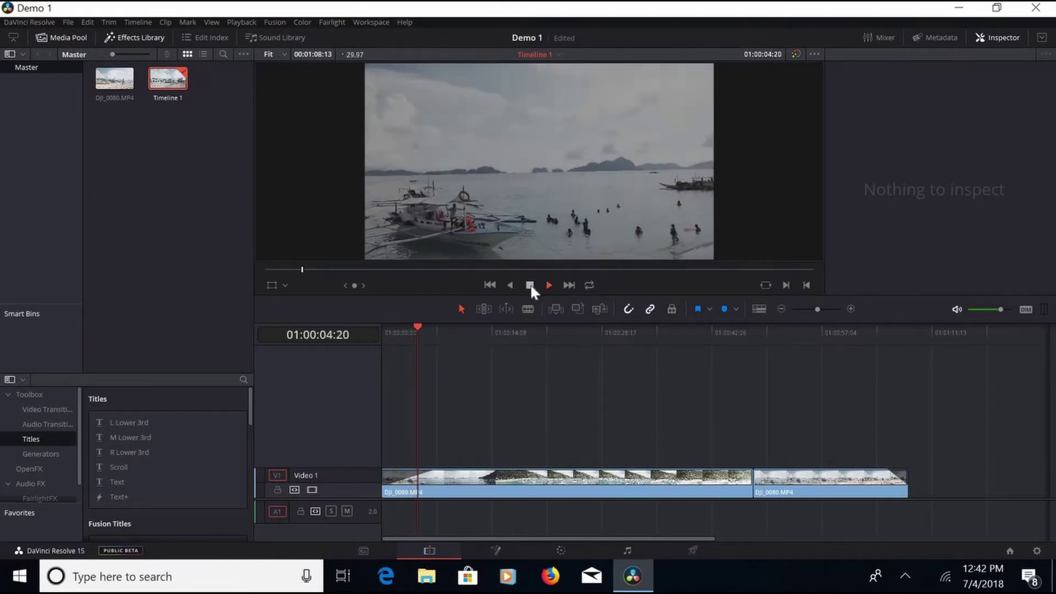
click(529, 285)
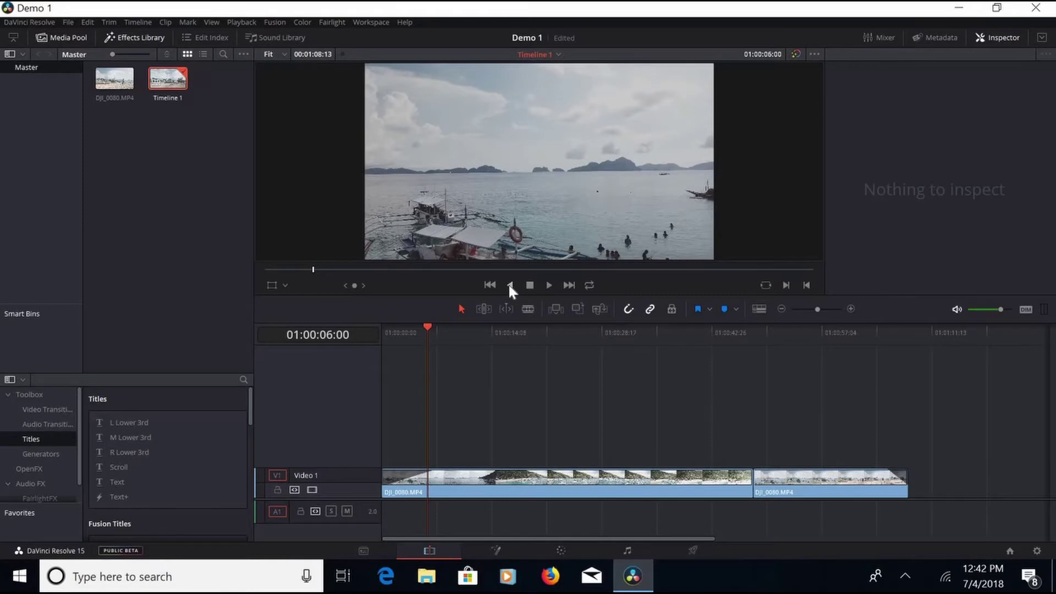
click(509, 284)
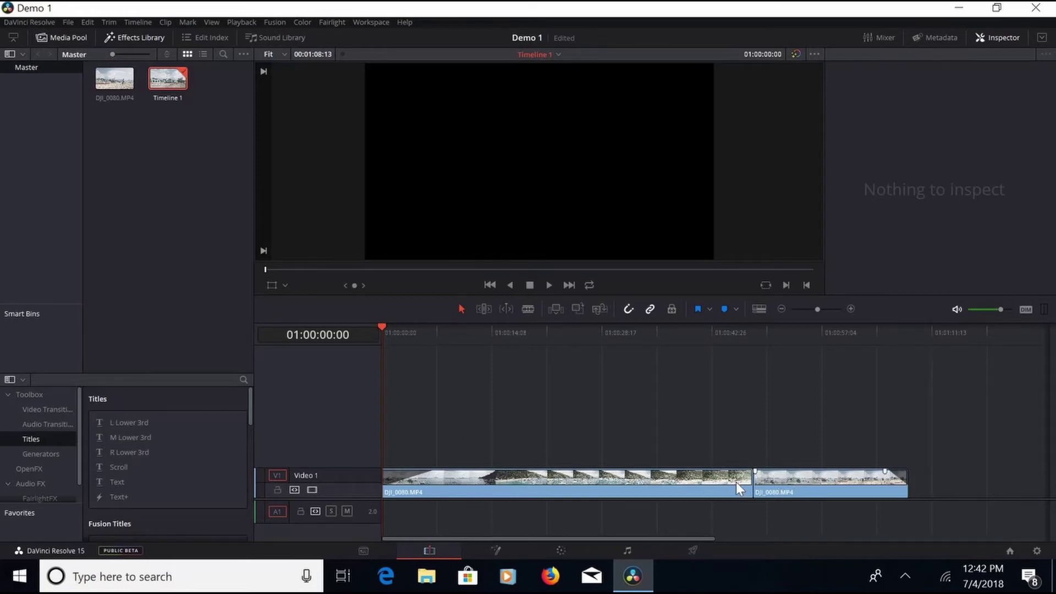
Play back the cut between the two clips on Video 1, starting from about 01:00:45:02
click(728, 336)
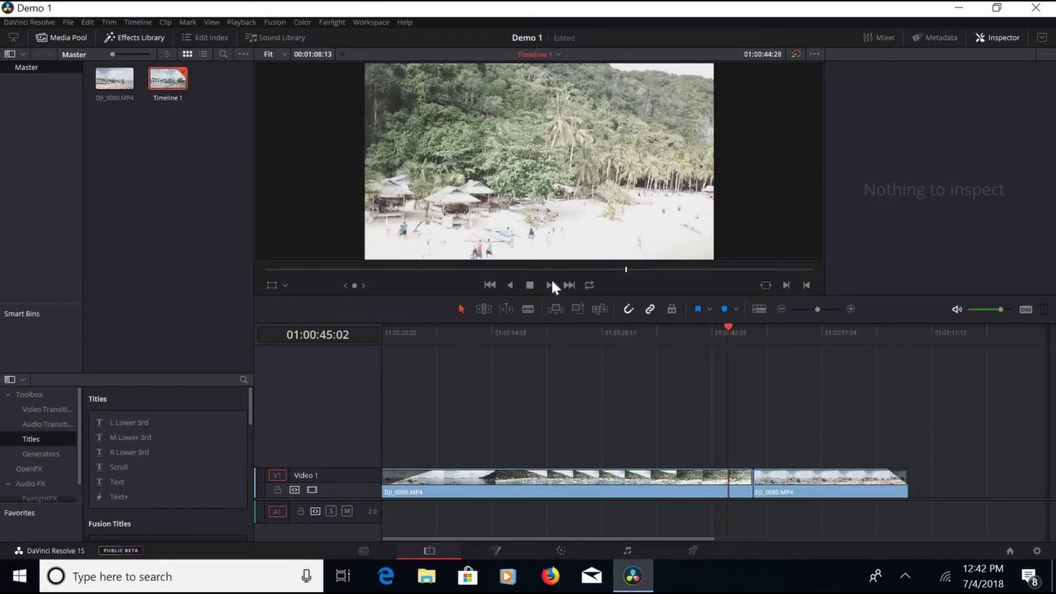
click(549, 285)
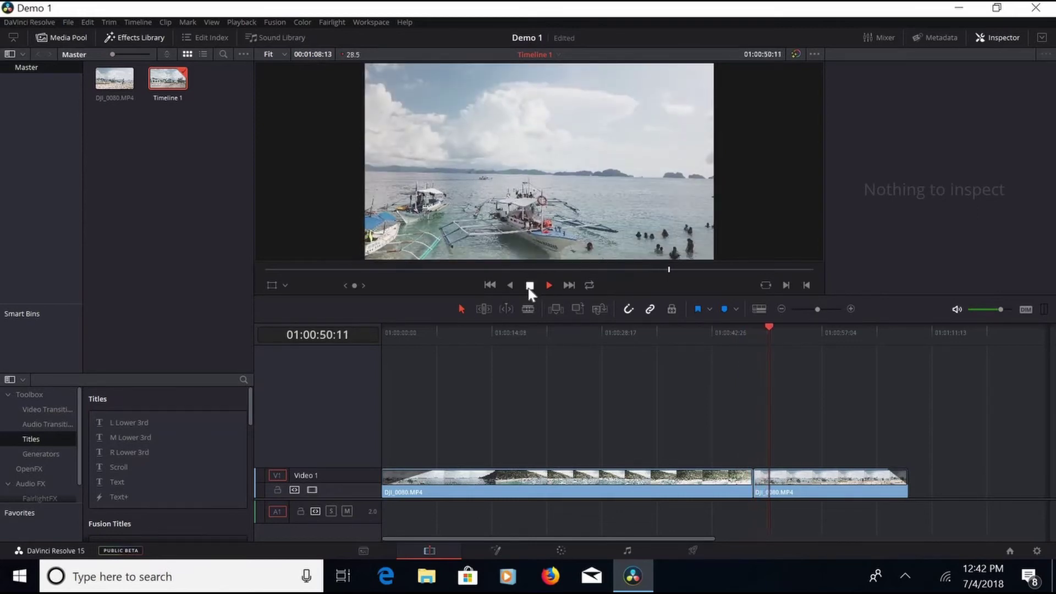
click(528, 285)
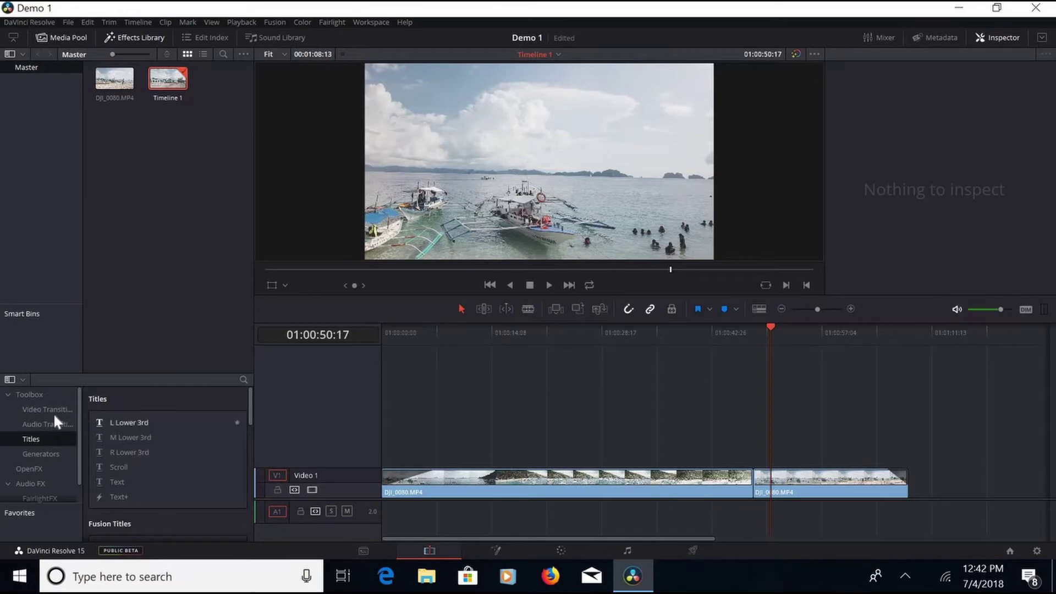
Add a Cross Dissolve video transition at the cut between the two Video 1 clips and play it back from 01:00:44:08
click(44, 408)
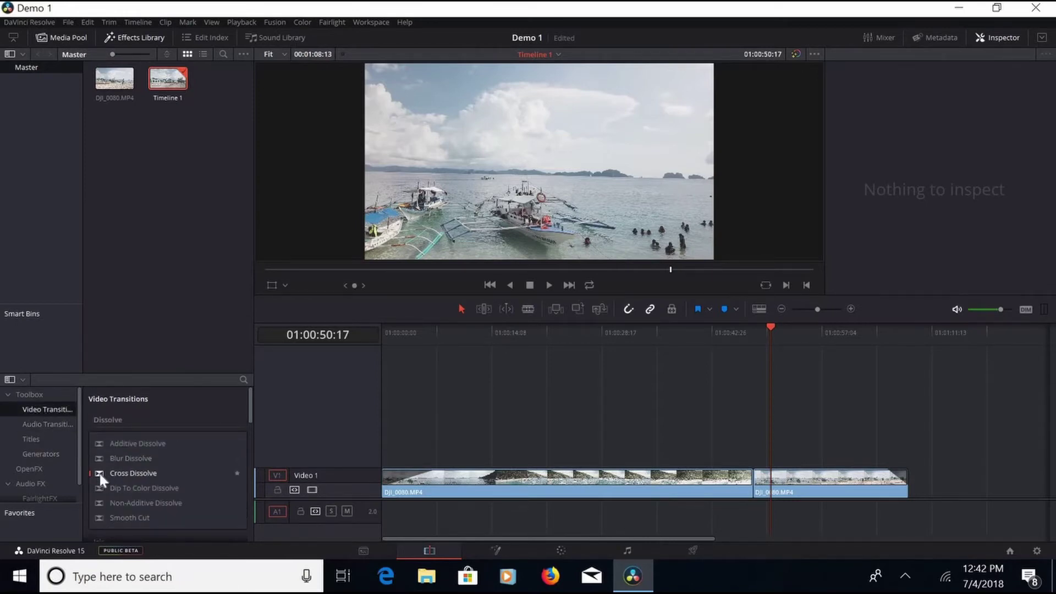
mouse_move(101, 477)
mouse_down()
mouse_move(417, 419)
mouse_move(754, 474)
mouse_up()
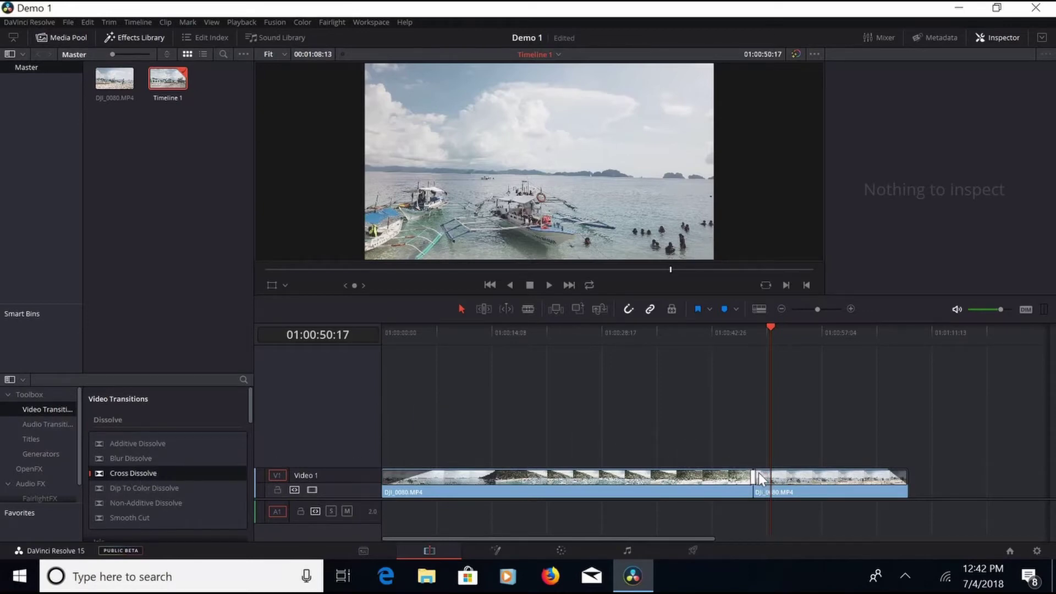
click(722, 333)
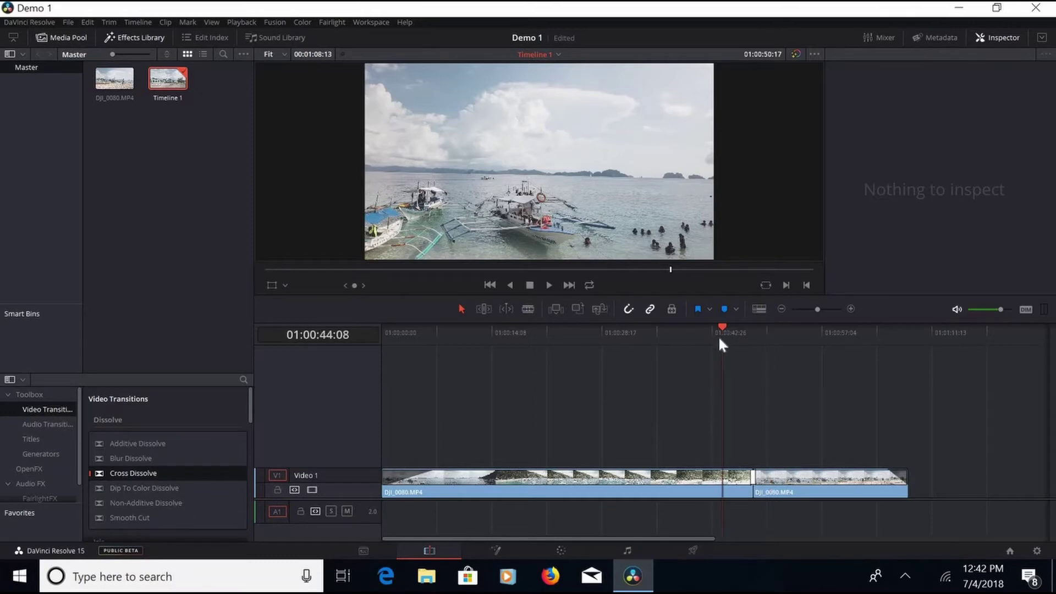
click(543, 284)
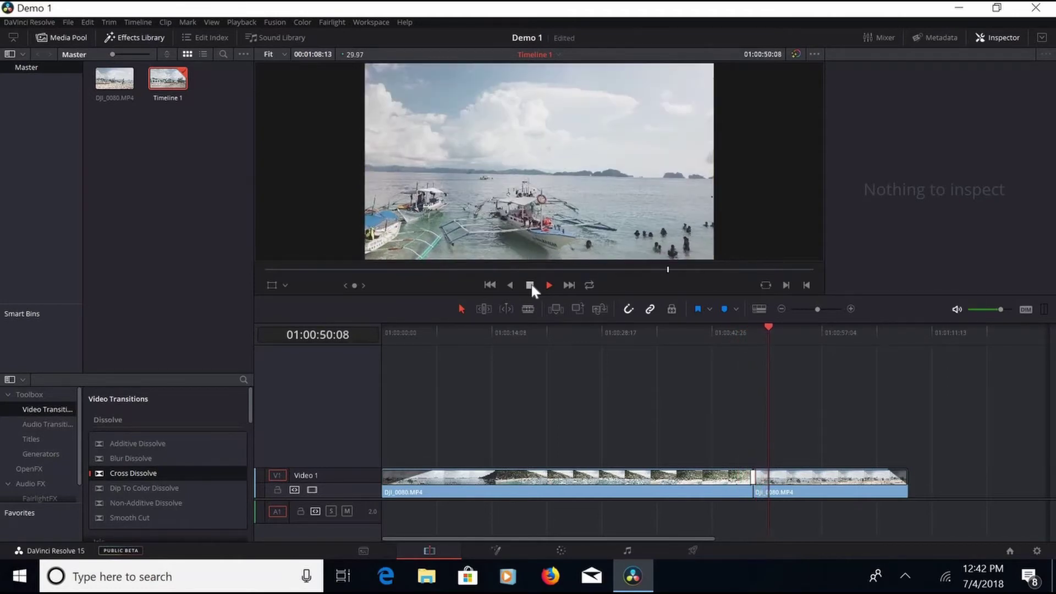
click(530, 284)
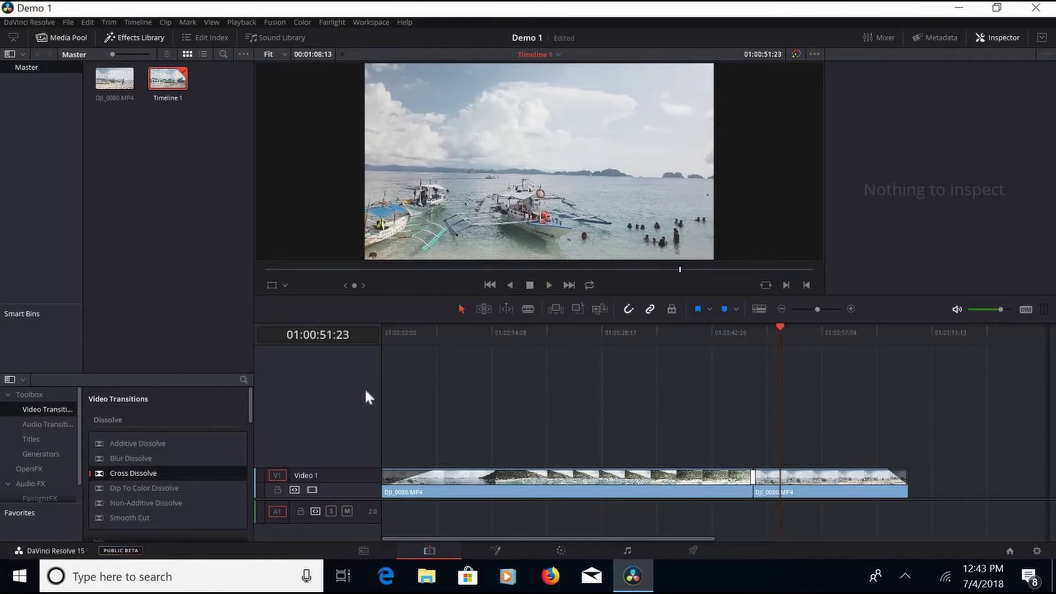
Place a basic Text title on a new Video 2 track at the start of the timeline
click(403, 331)
key(Home)
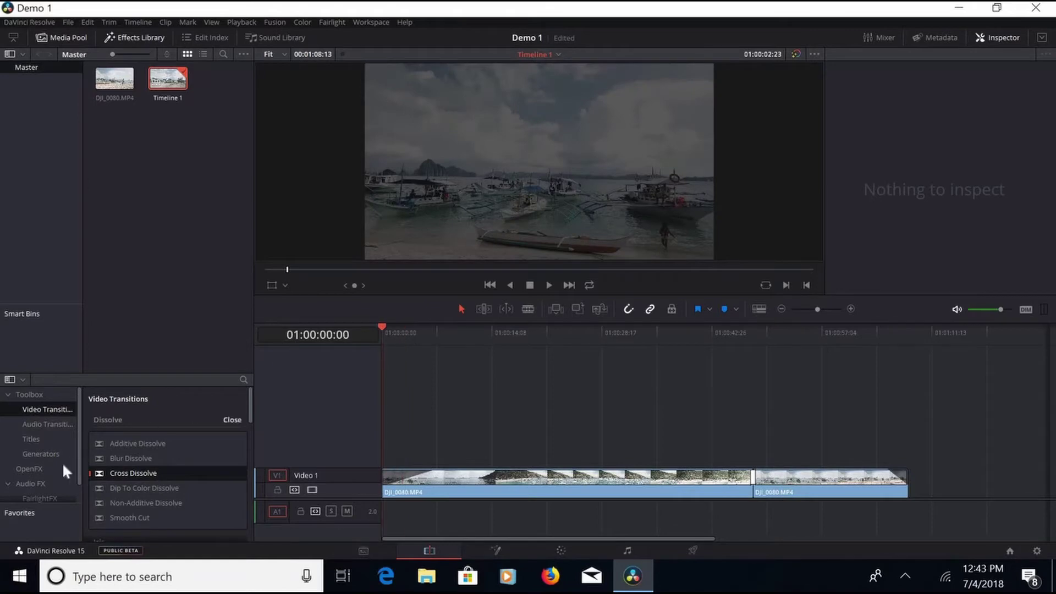
click(23, 440)
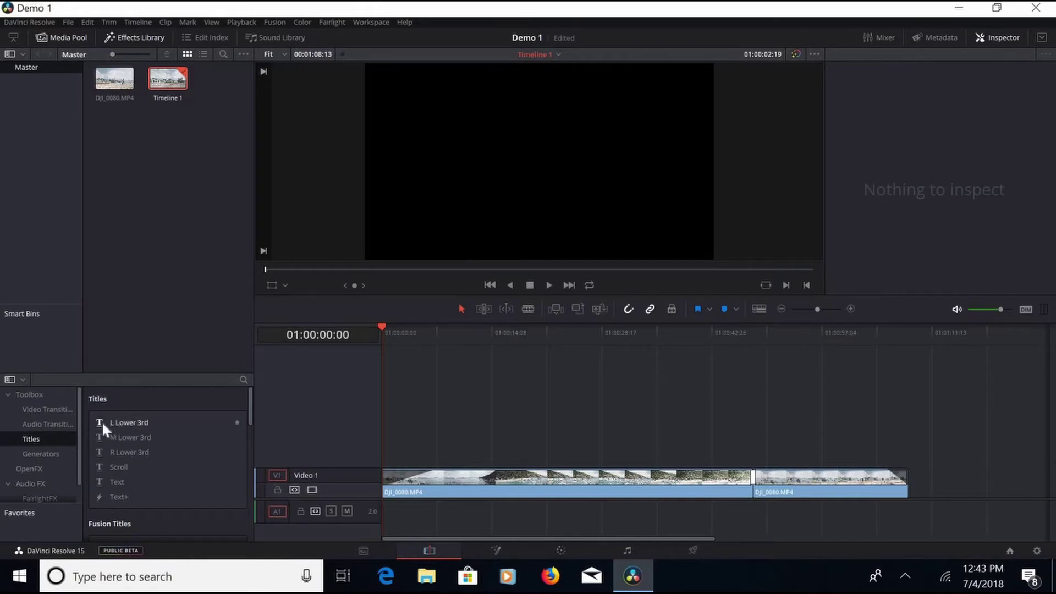
click(98, 479)
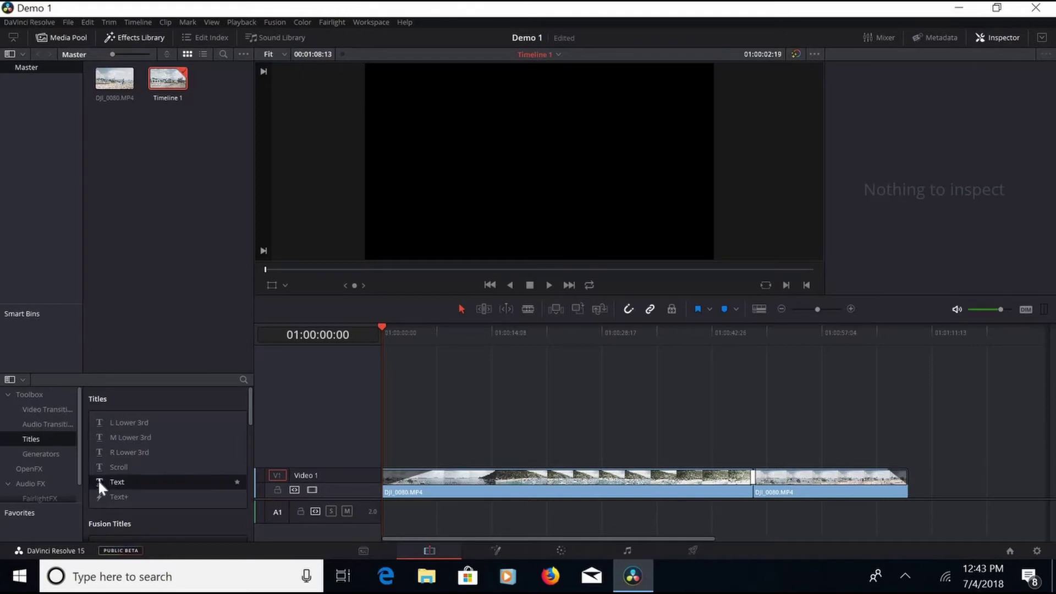
drag(392, 440, 388, 441)
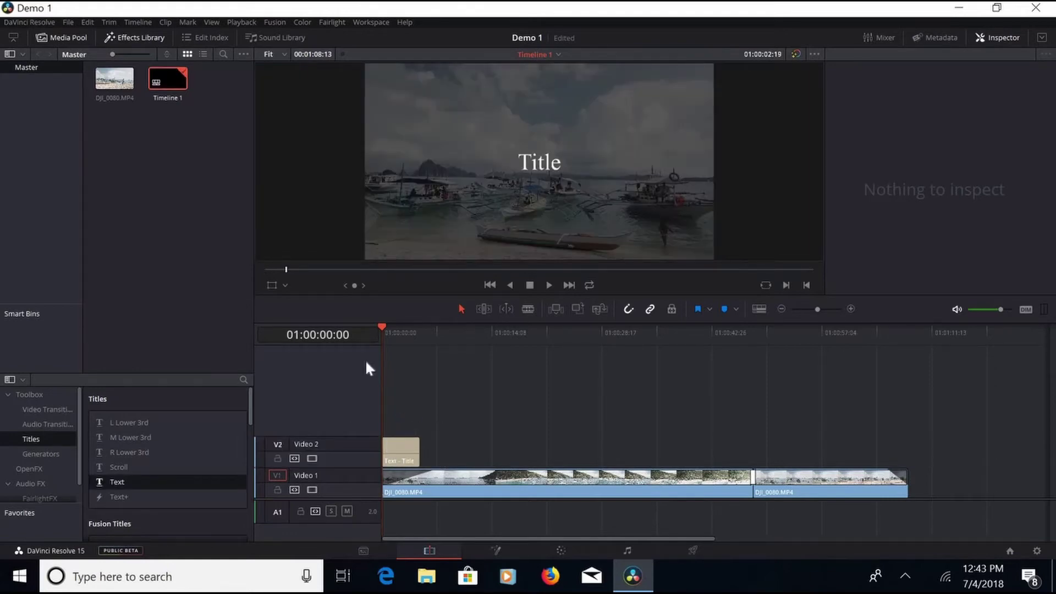
Move the playhead to 01:00:03:19 and change the title clip's text to "Pacific Island"
click(409, 334)
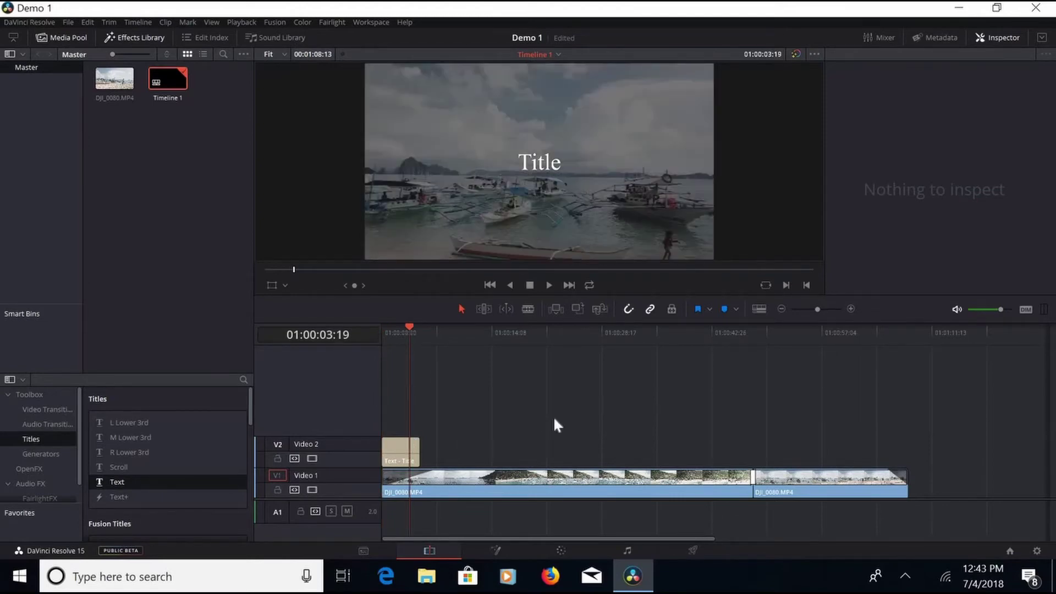
click(405, 443)
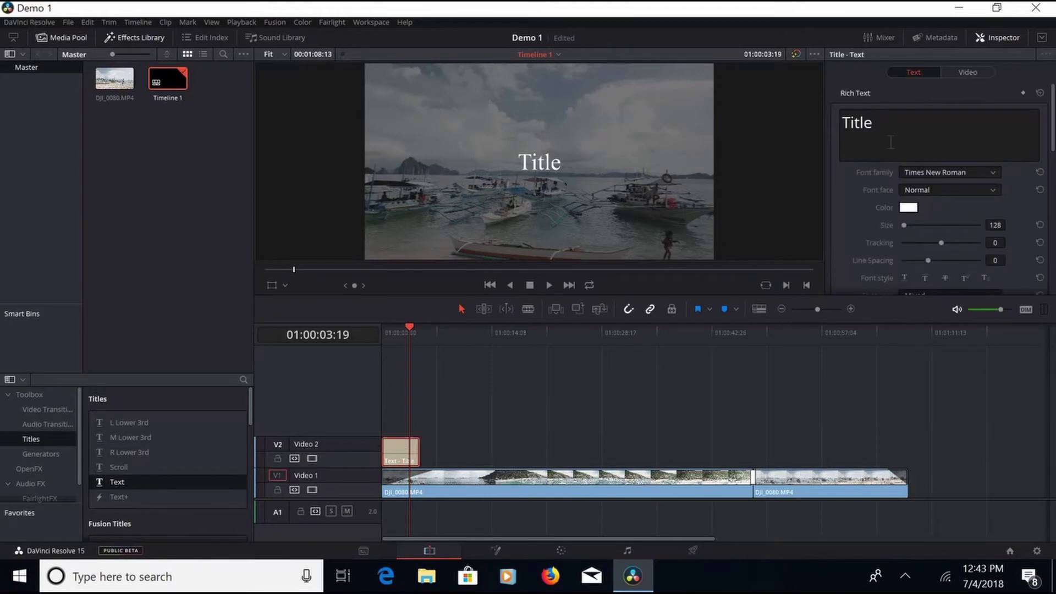
click(915, 111)
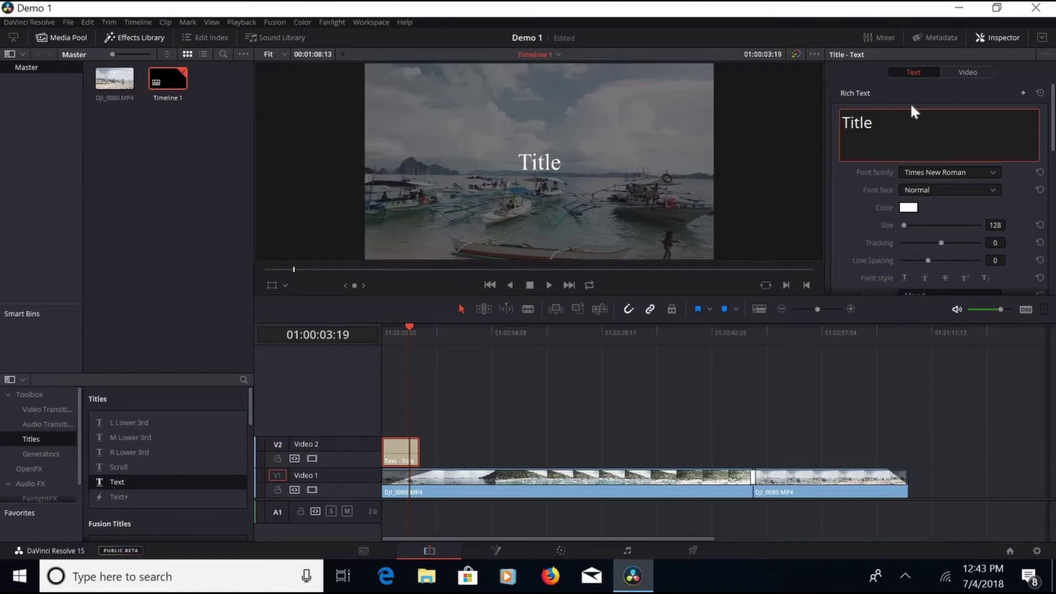
double_click(877, 120)
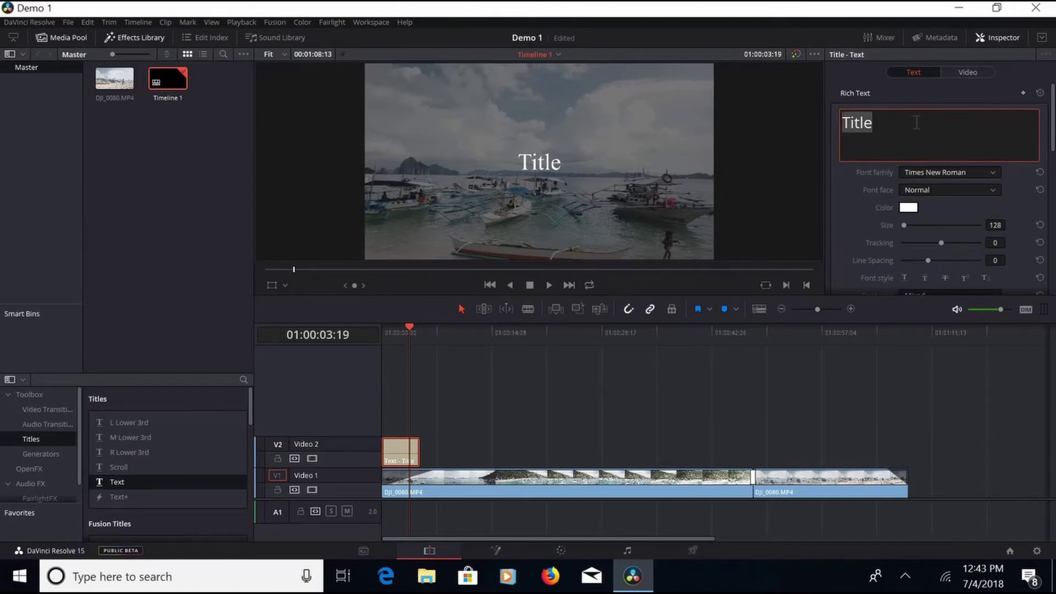
text(Pacif)
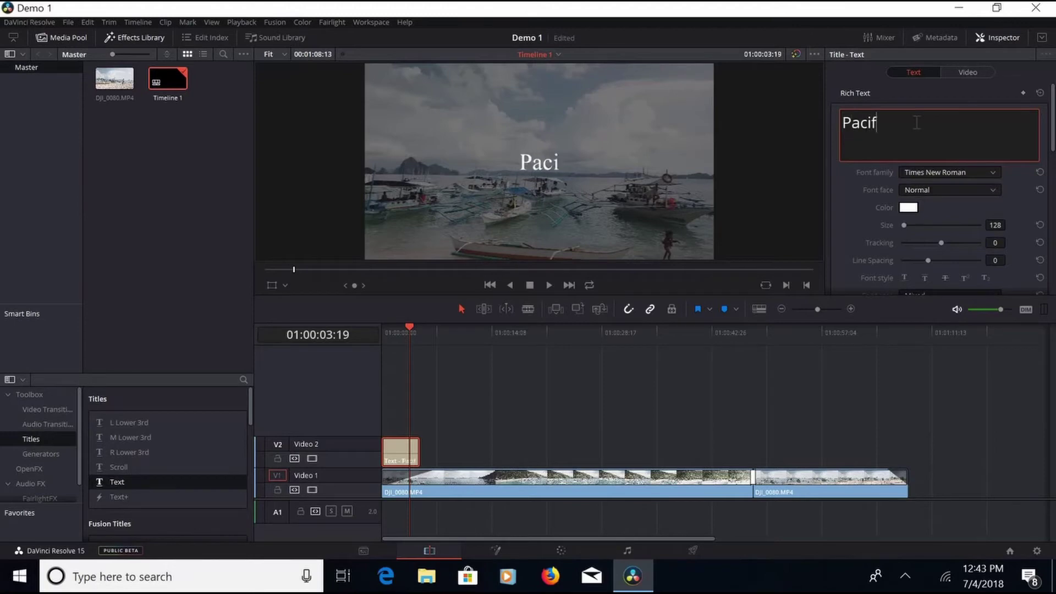
text(ic Island)
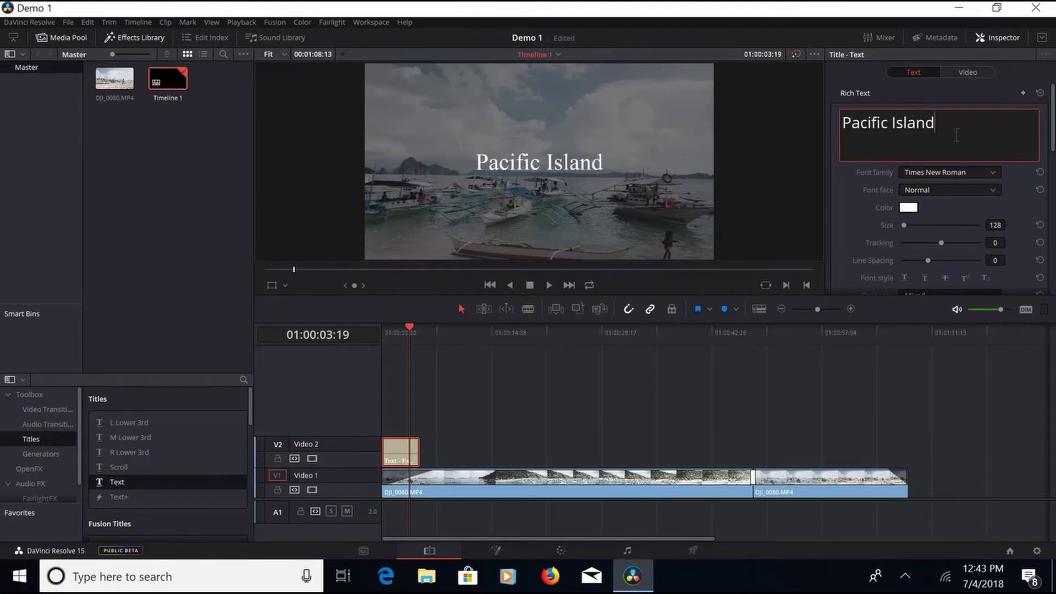
Set the title's text color to yellow (#ffff00)
drag(947, 127, 938, 214)
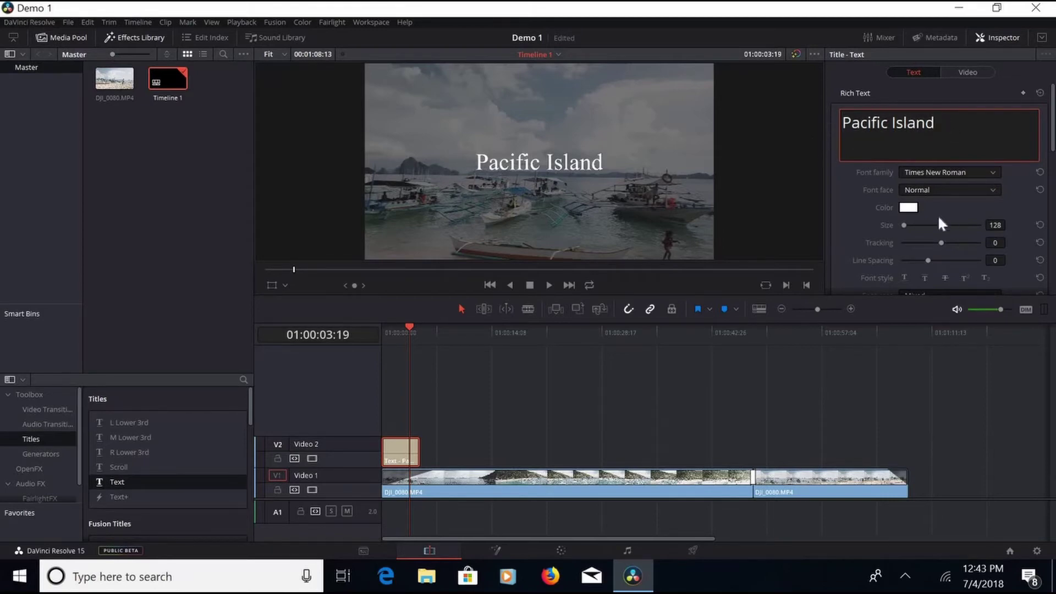
click(908, 208)
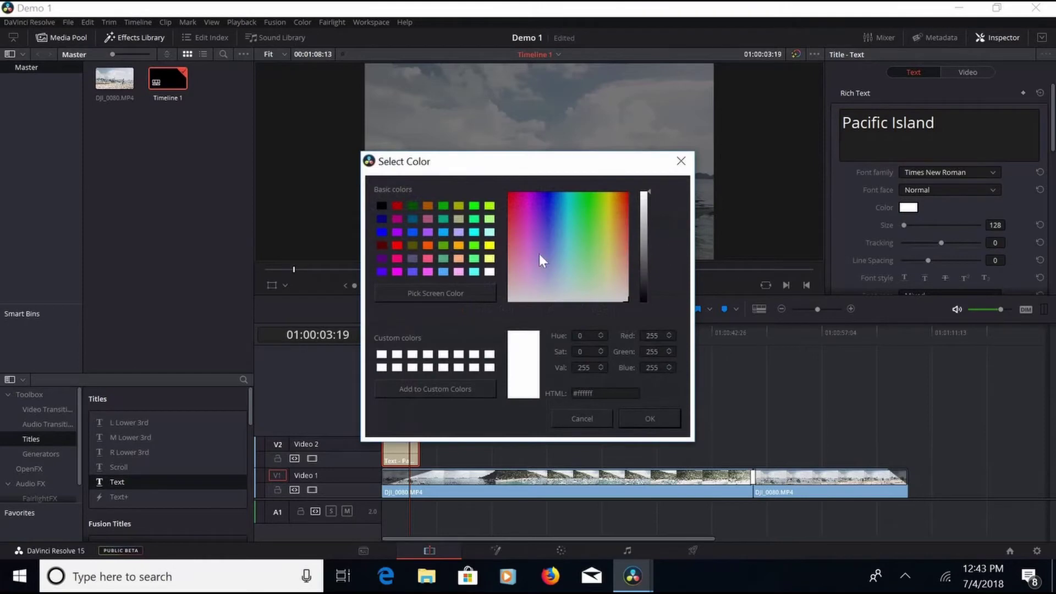
click(490, 245)
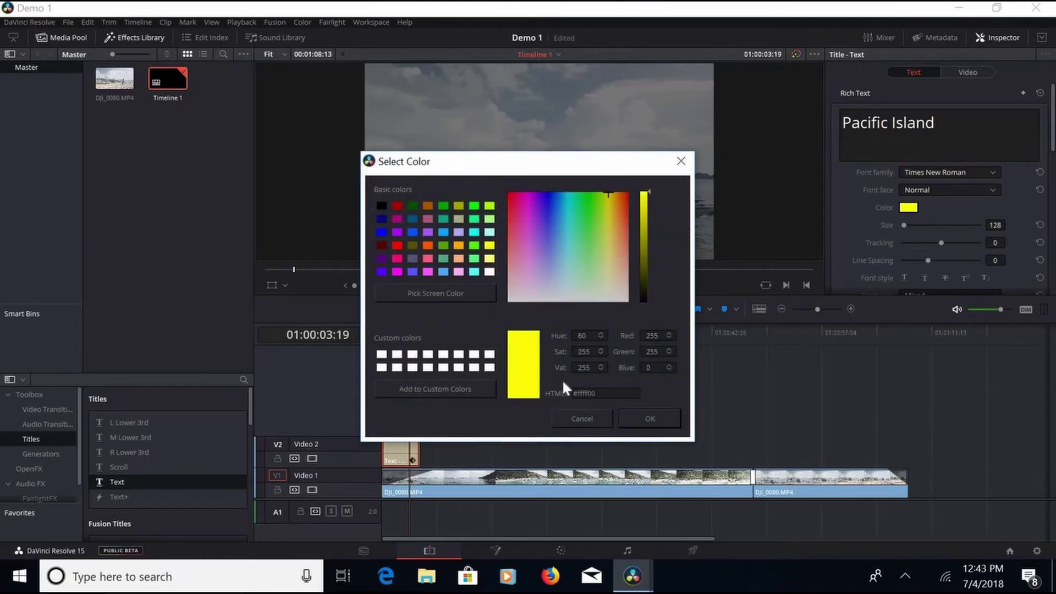
click(650, 419)
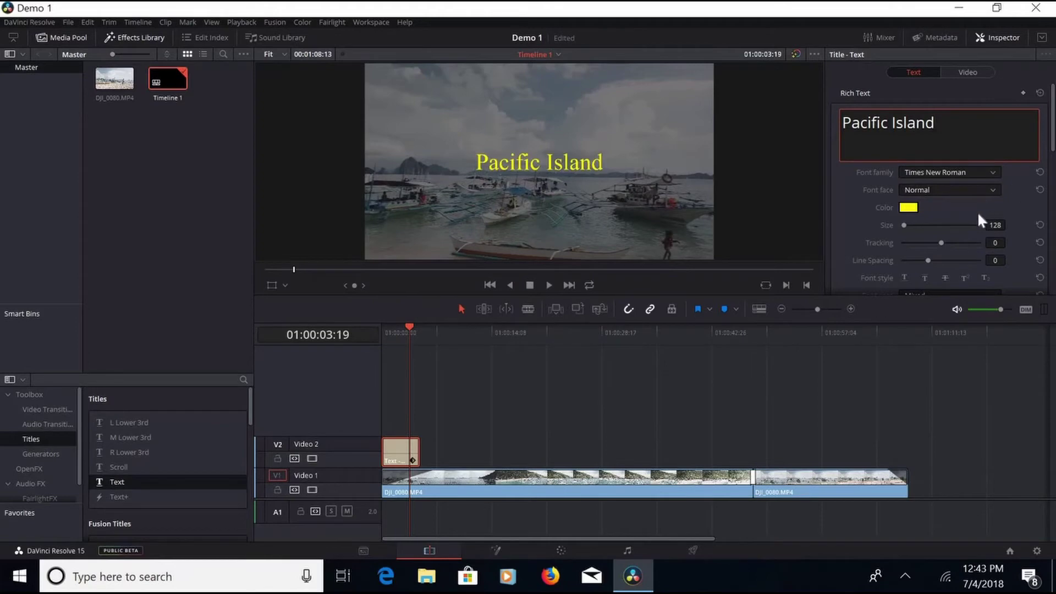
Set the title's font size to 130, and increase it further to 179
double_click(995, 225)
text(130)
key(Return)
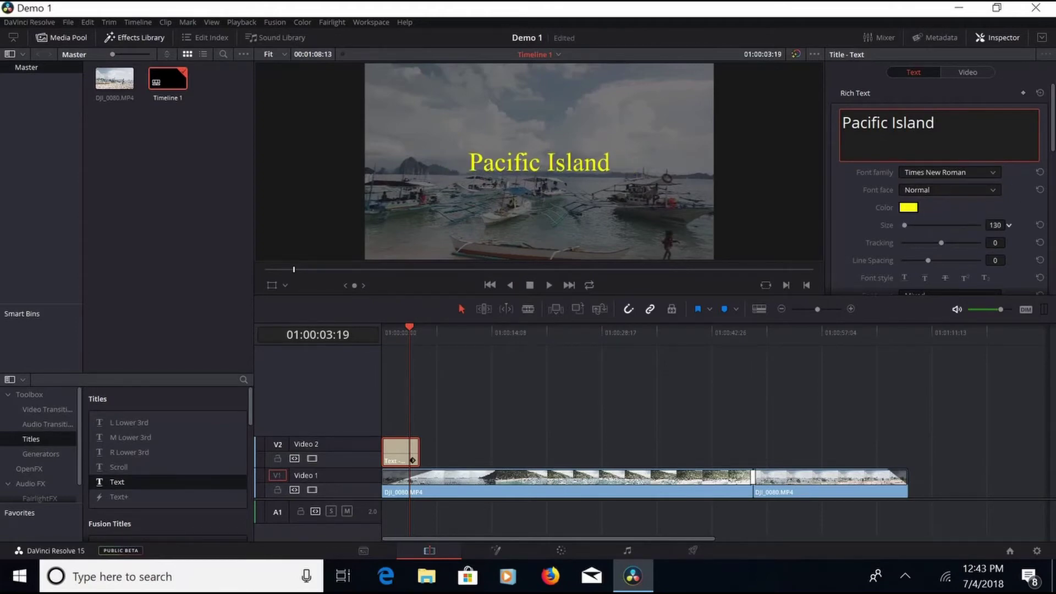
drag(994, 225, 965, 249)
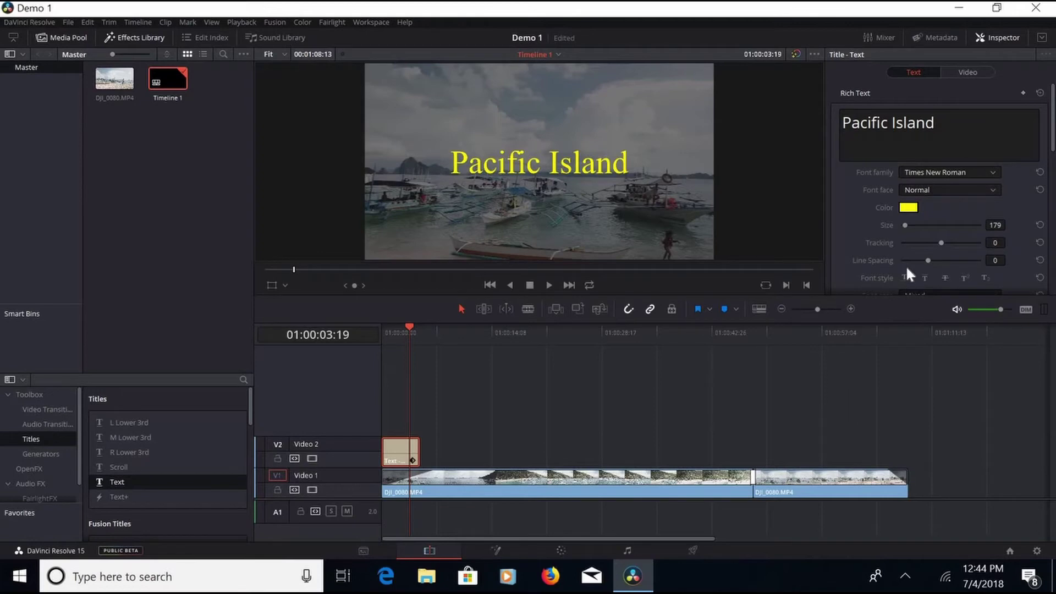
Move the title up near the top of the frame, to position X 901 and Y 864
scroll(897, 256, down, 2)
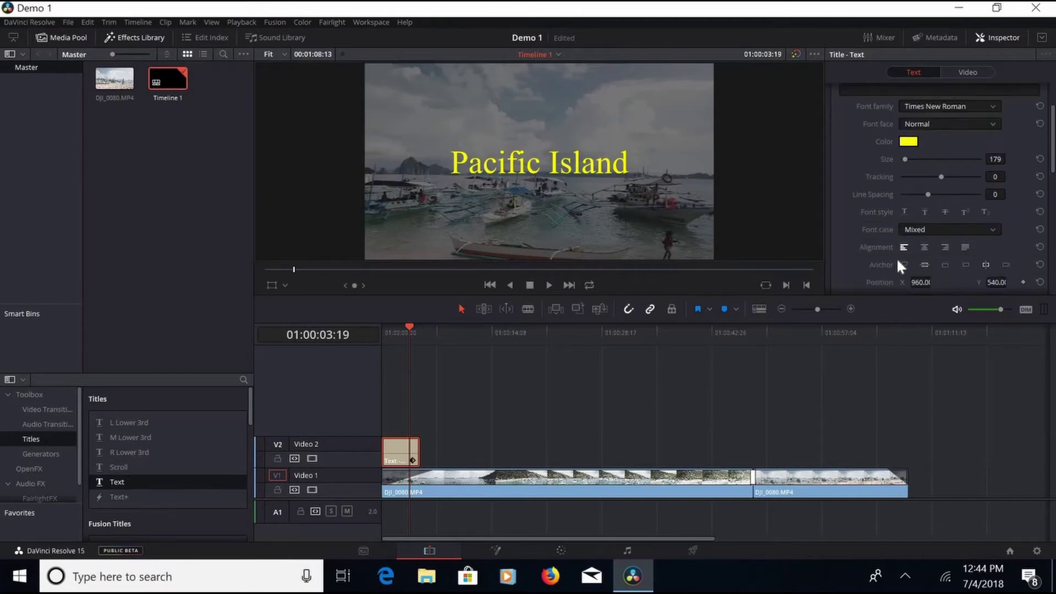
scroll(909, 253, down, 1)
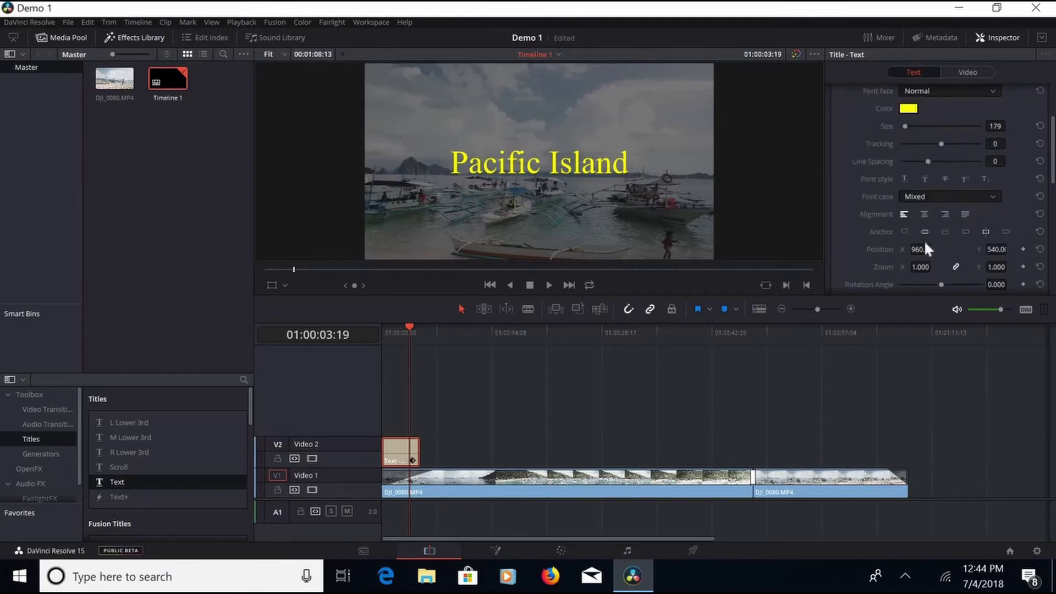
drag(930, 249, 933, 250)
drag(1009, 250, 1010, 249)
drag(997, 249, 971, 310)
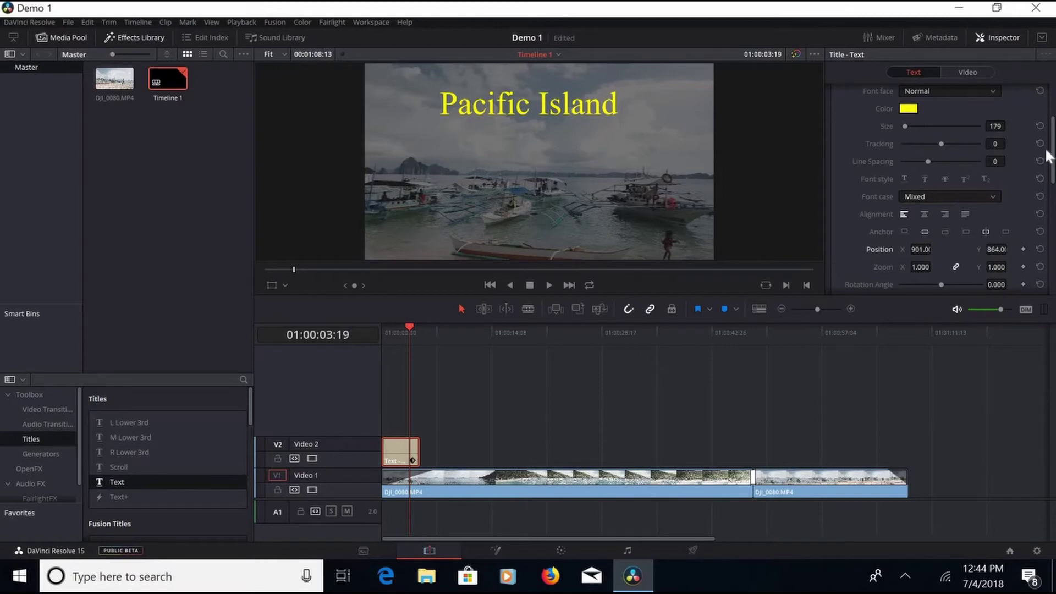
Set the title's drop shadow offset to X 22 and Y -13
scroll(959, 192, down, 3)
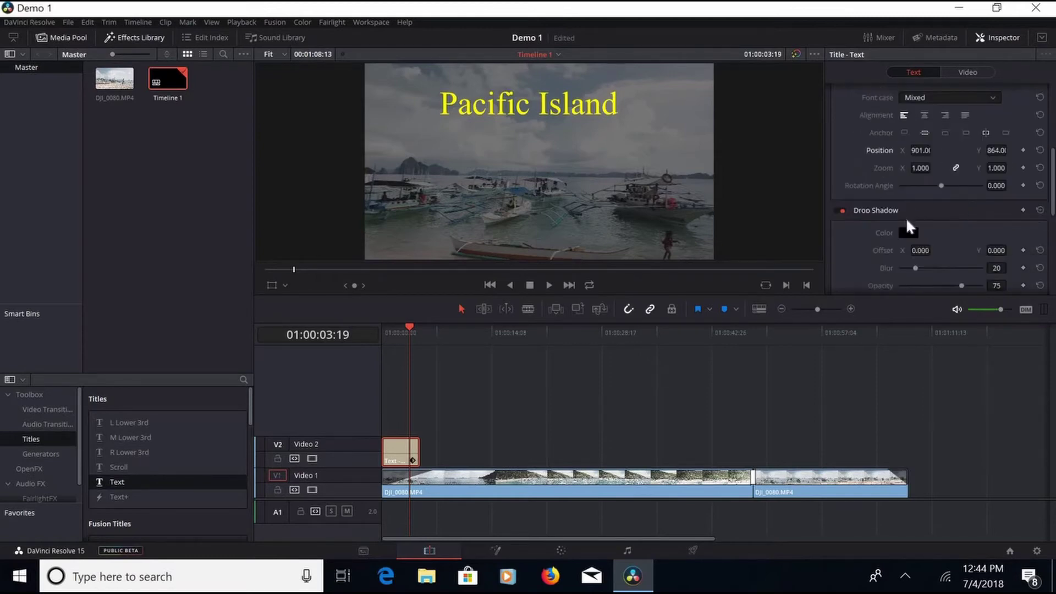
scroll(943, 254, down, 1)
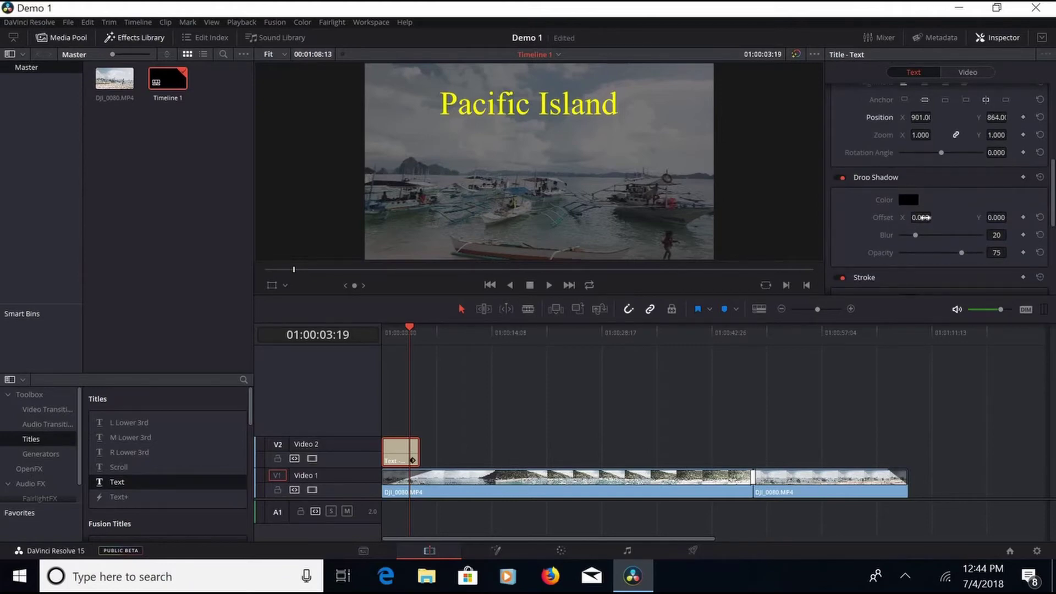
drag(922, 217, 933, 218)
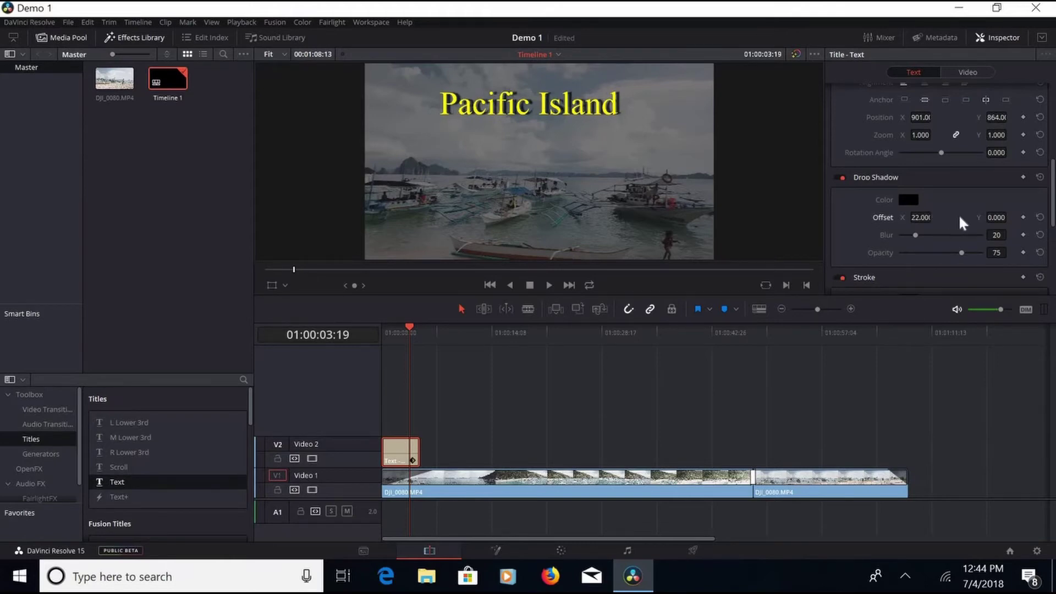
mouse_move(996, 217)
mouse_down()
mouse_move(1010, 217)
mouse_move(992, 219)
mouse_up()
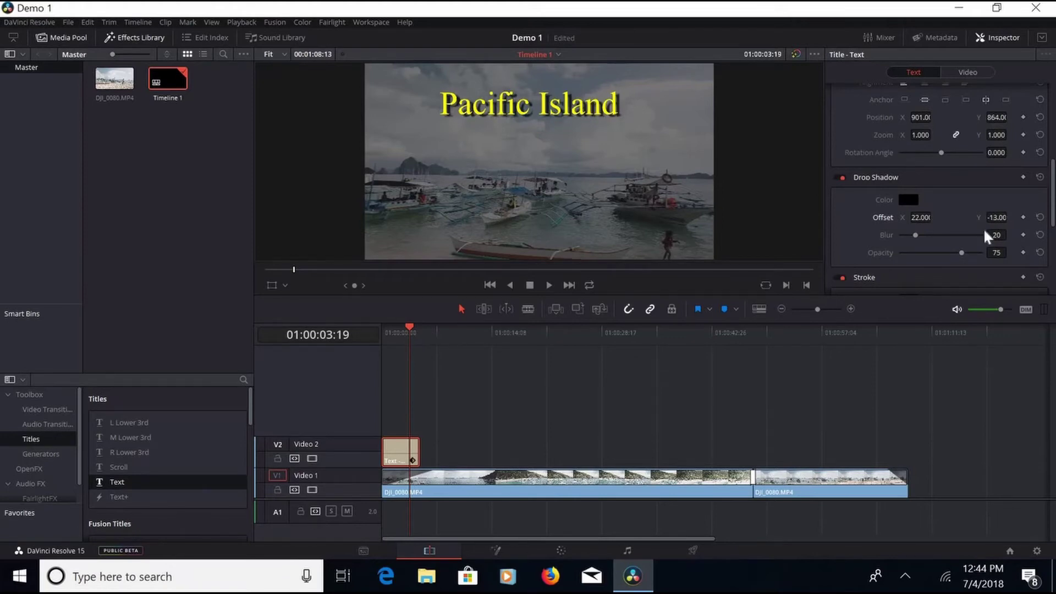
Set the title's stroke size to 2 and bring its background settings into view
scroll(1004, 215, down, 2)
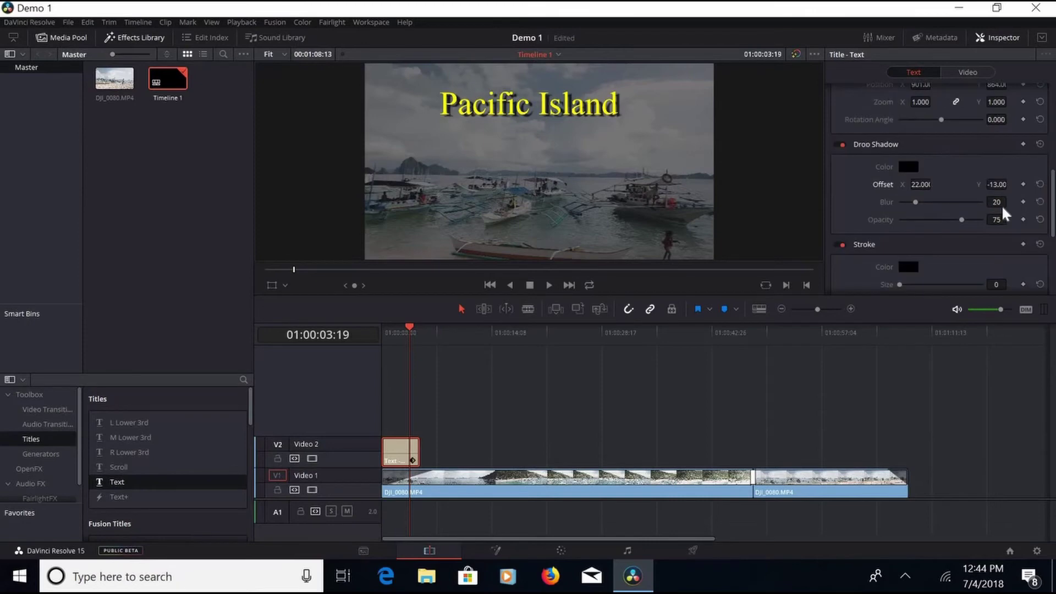
scroll(1003, 215, down, 1)
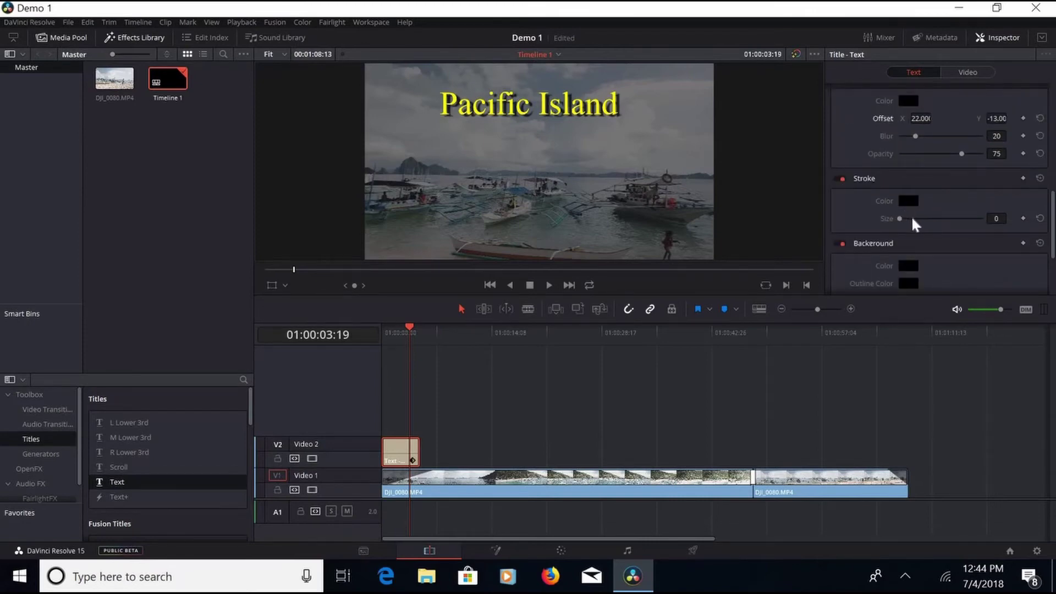
click(910, 219)
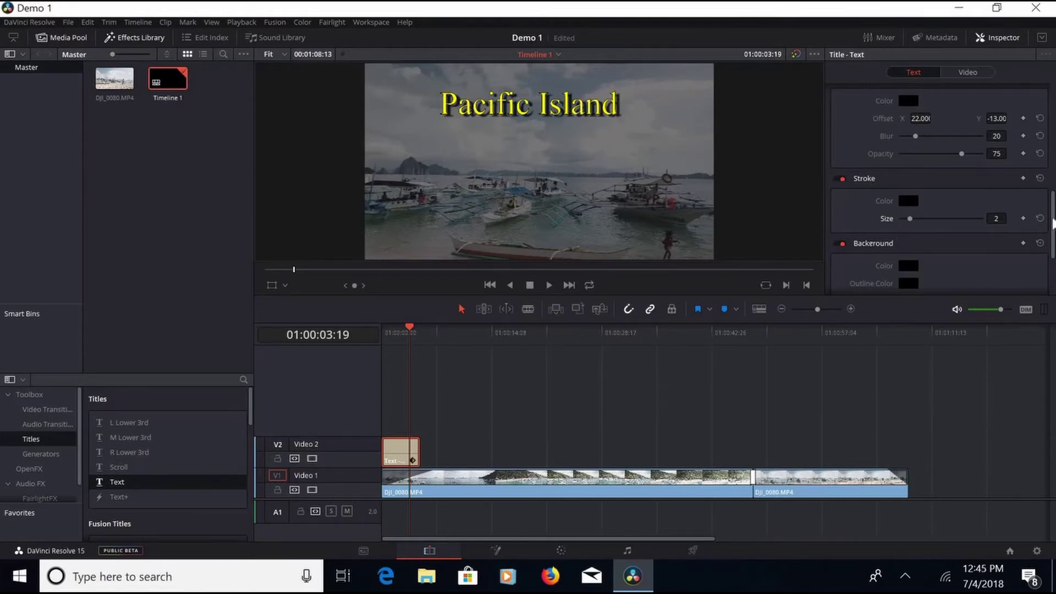
scroll(1052, 236, down, 3)
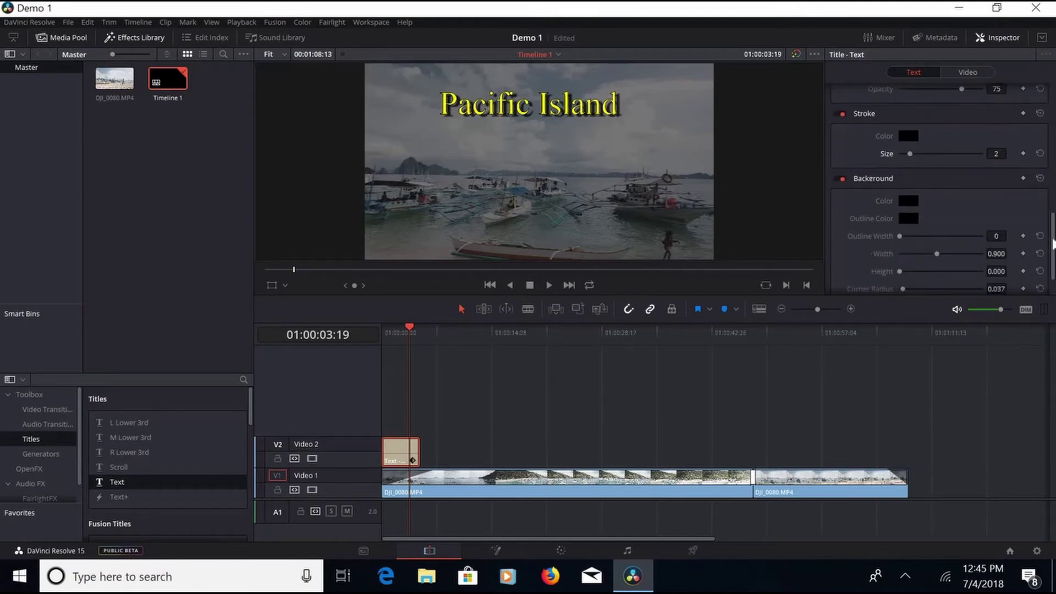
Add a fade-in and fade-out to the title clip and move it along Video 2 to start about 8 seconds in
scroll(913, 182, down, 1)
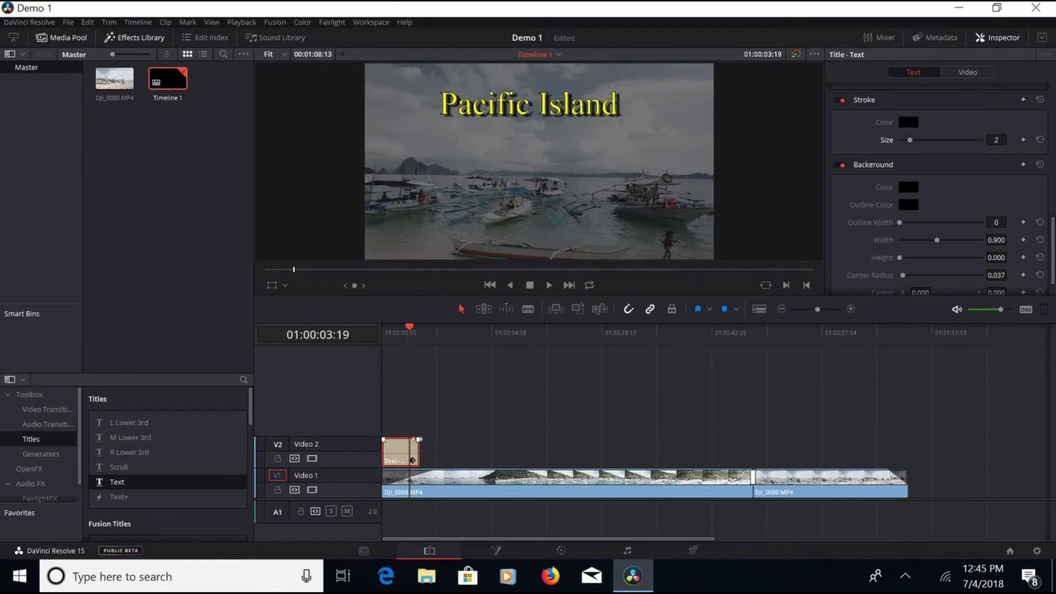
drag(419, 439, 413, 440)
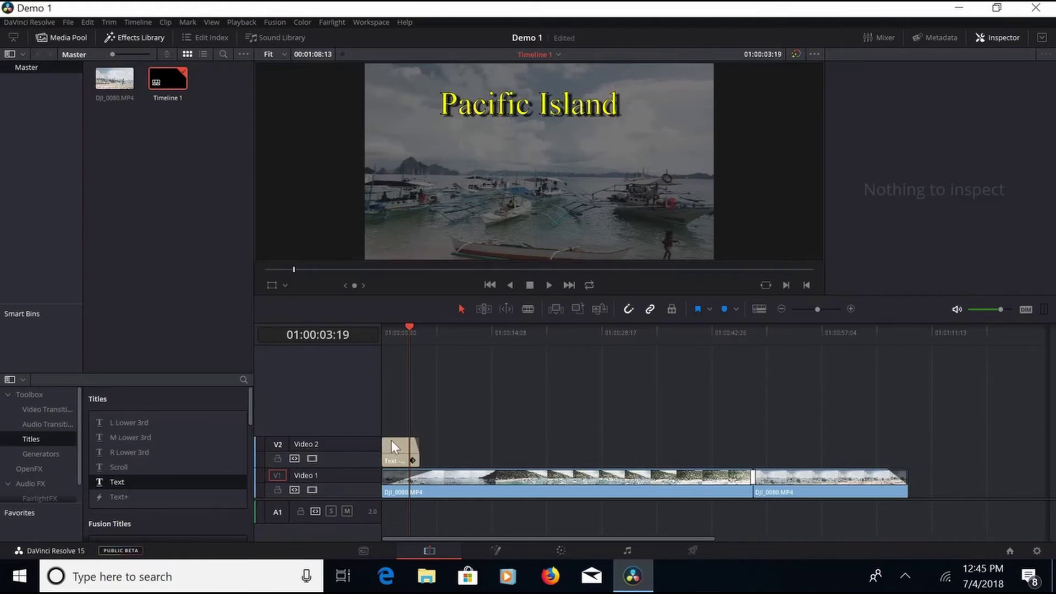
click(386, 438)
drag(385, 439, 477, 458)
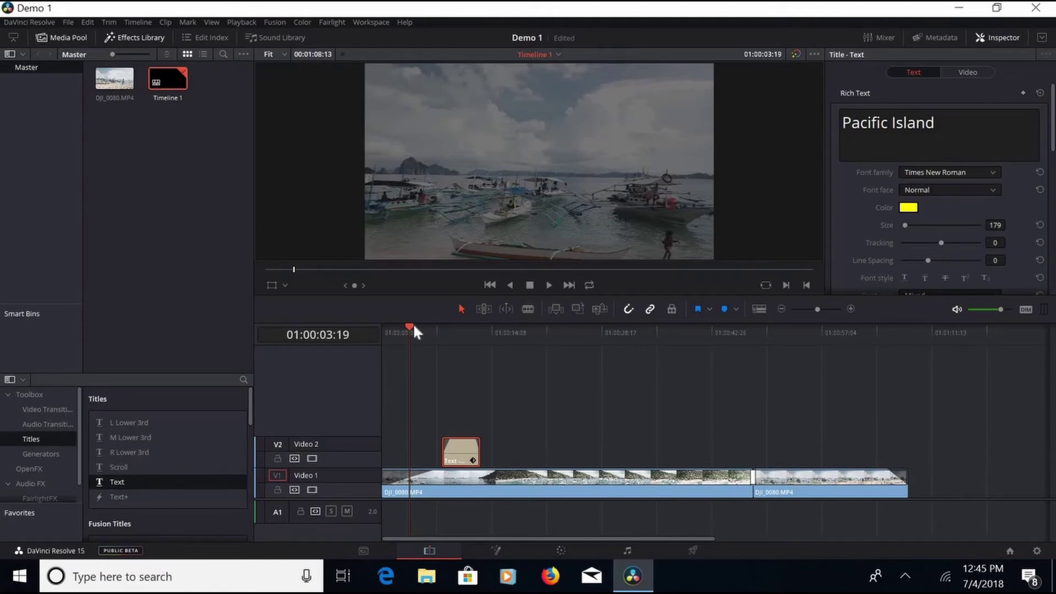
Play the timeline from the beginning past the title to preview its fades and placement
key(Home)
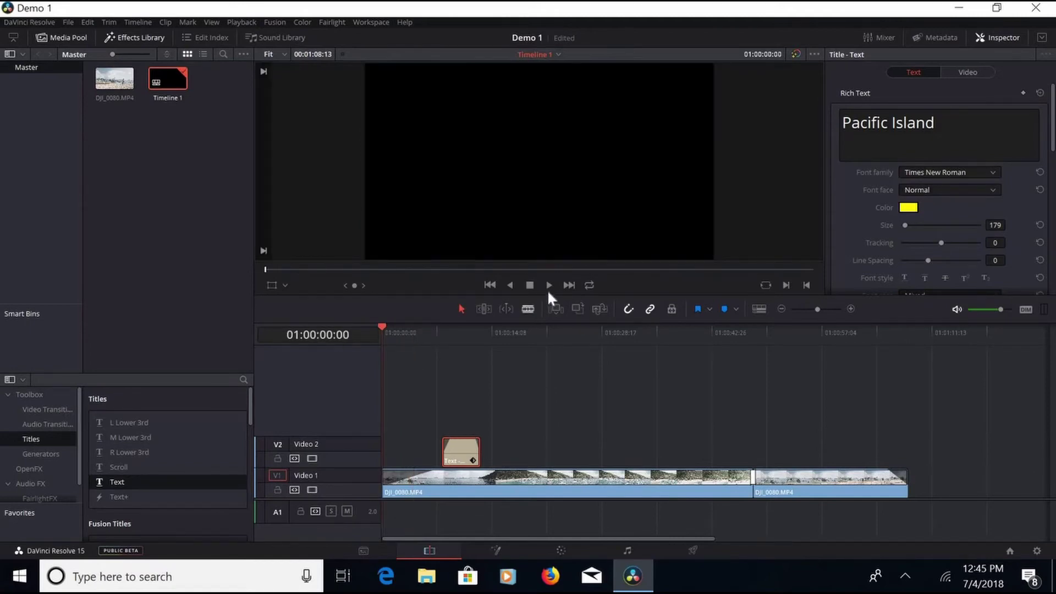
click(545, 288)
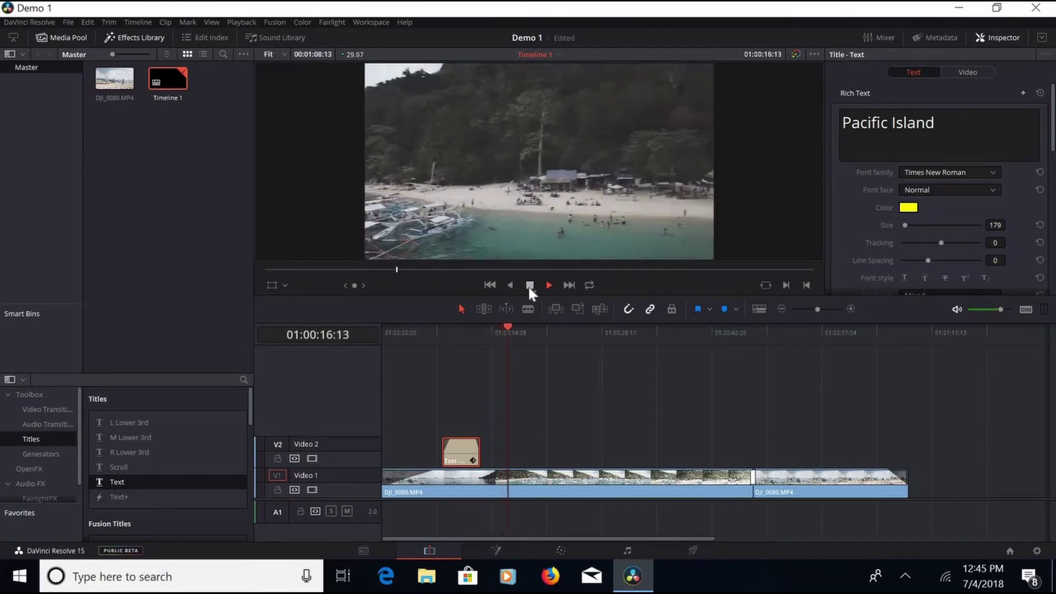
click(528, 285)
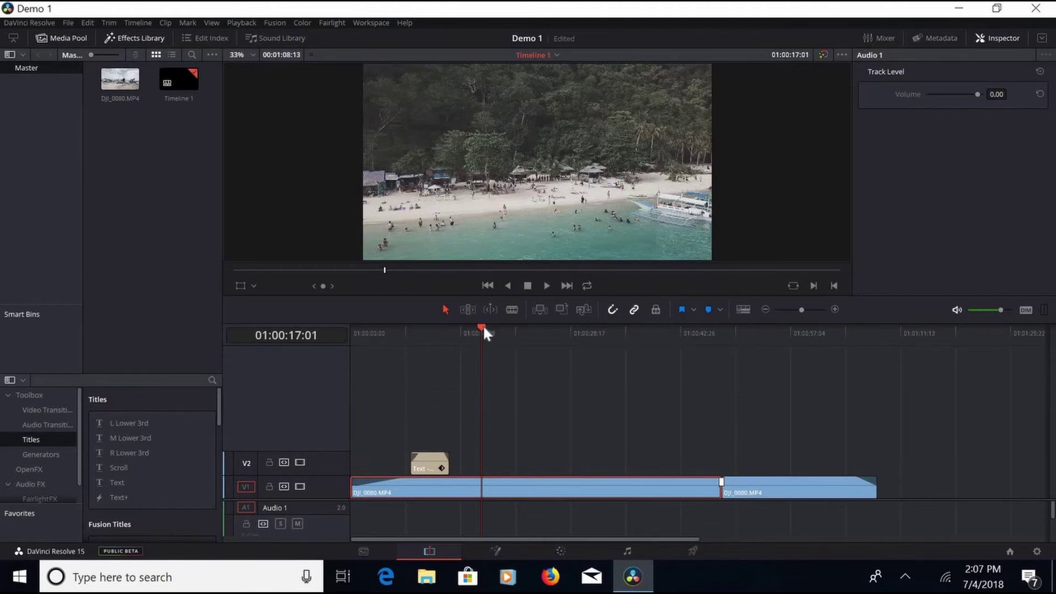
Split the first drone clip on Video 1 at 01:00:14:17 with the blade
click(462, 328)
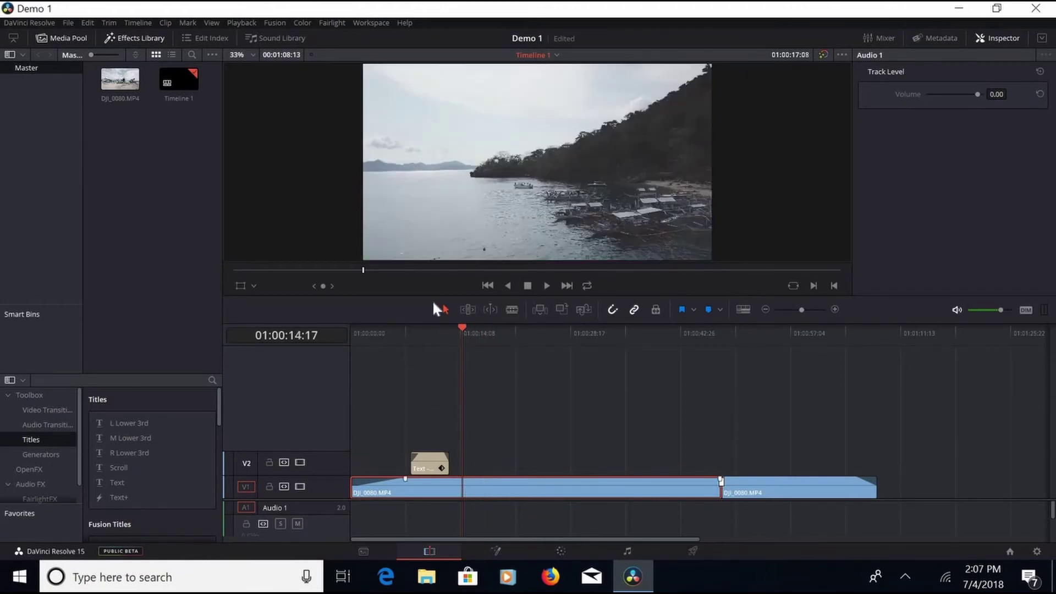
click(508, 310)
click(470, 489)
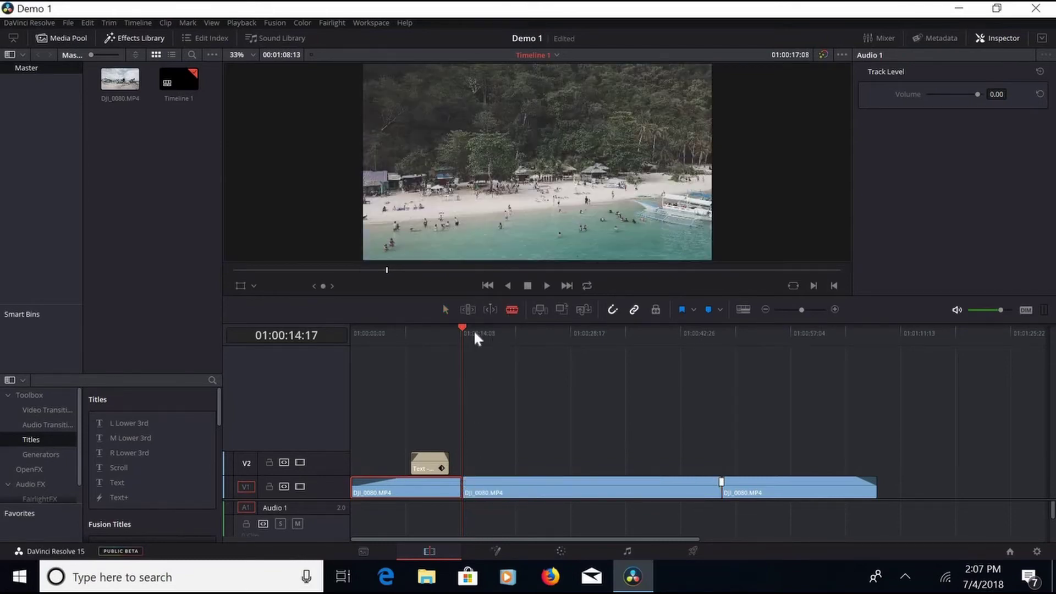
Split the long middle drone clip on Video 1 at 01:00:43:21
drag(461, 330, 676, 367)
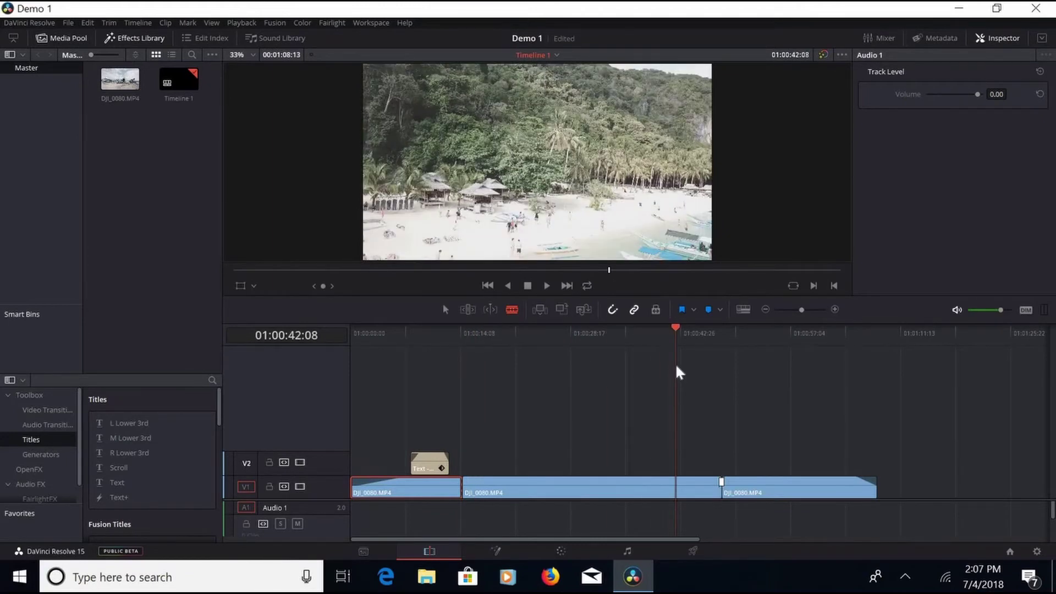
drag(676, 366, 686, 363)
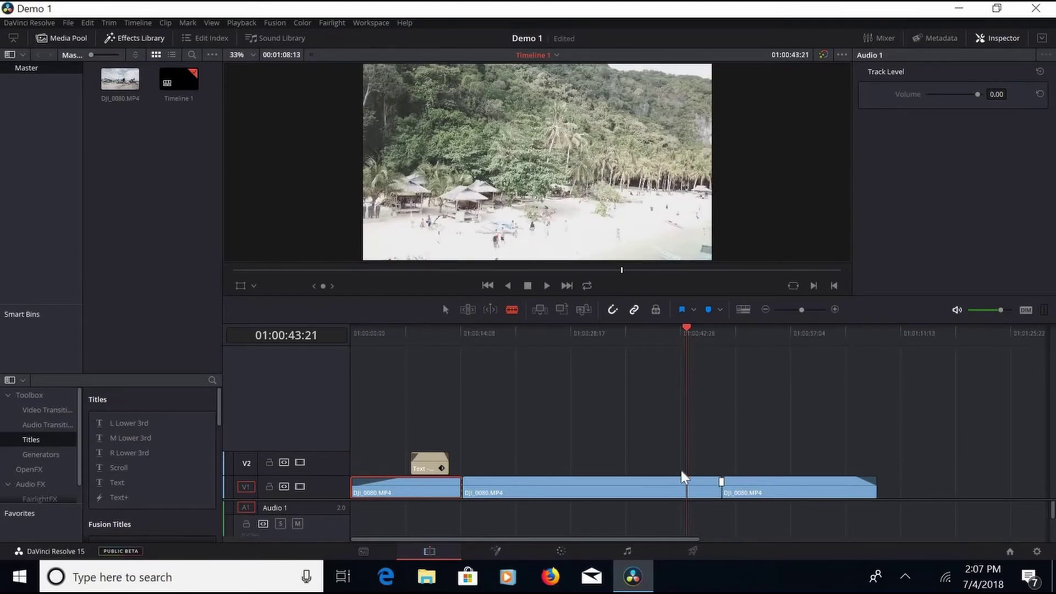
click(698, 490)
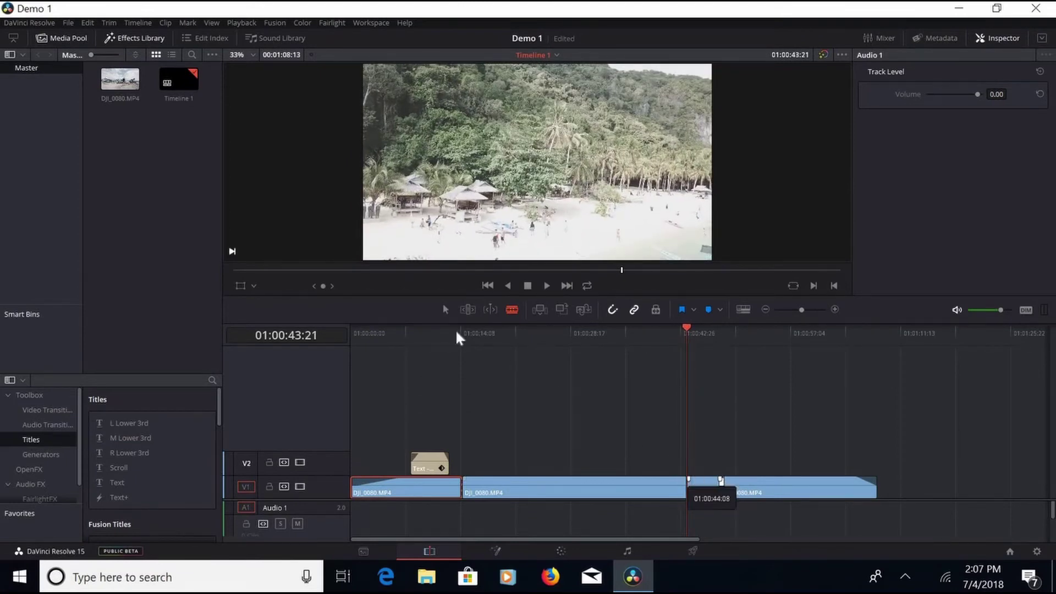
Cut the drone footage between 01:00:14:17 and 01:00:43:21 out of Video 1
click(445, 309)
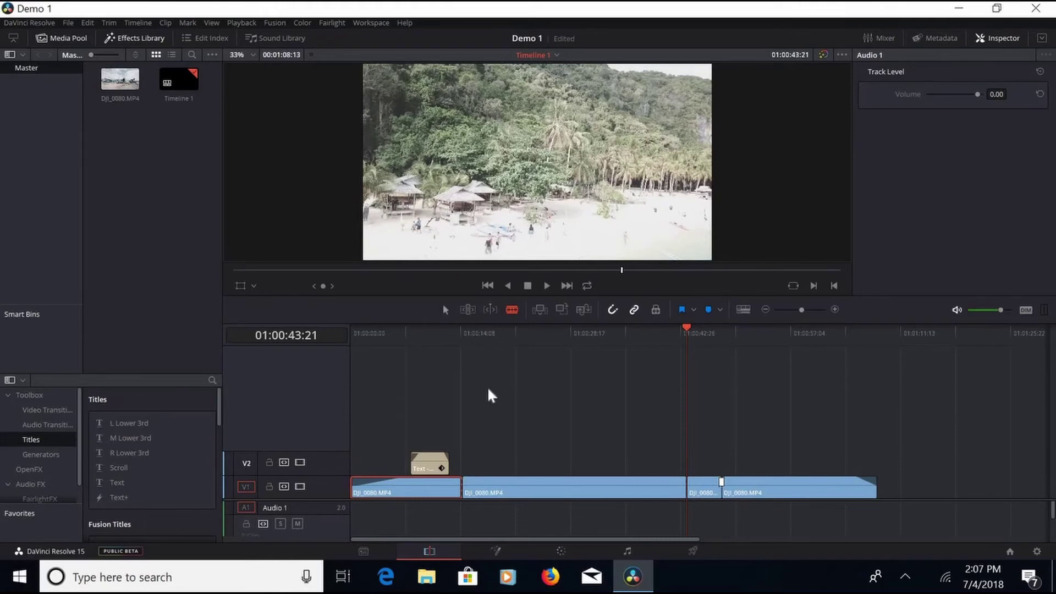
click(573, 484)
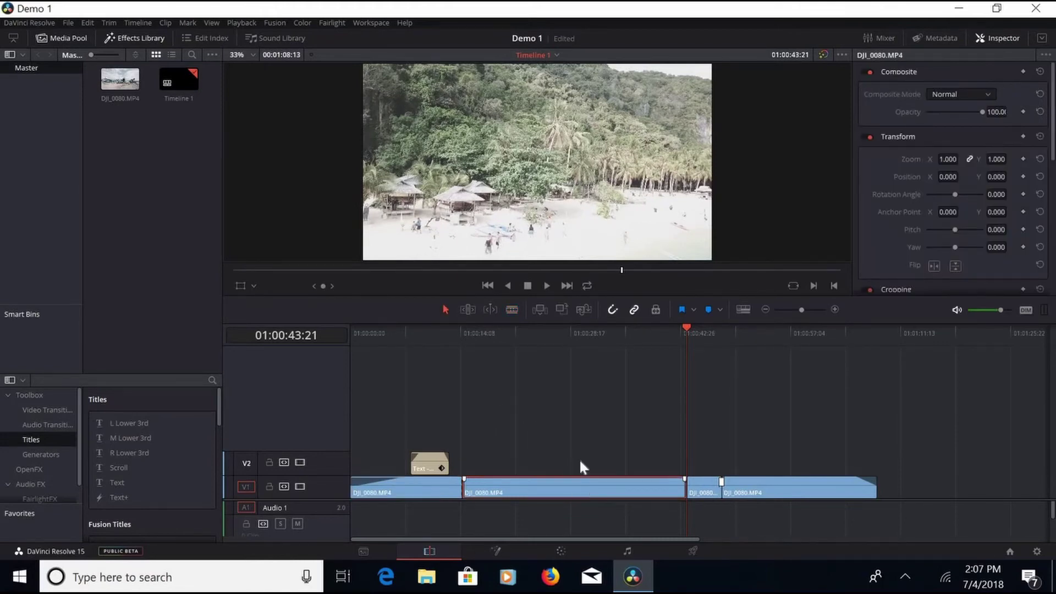
right_click(572, 483)
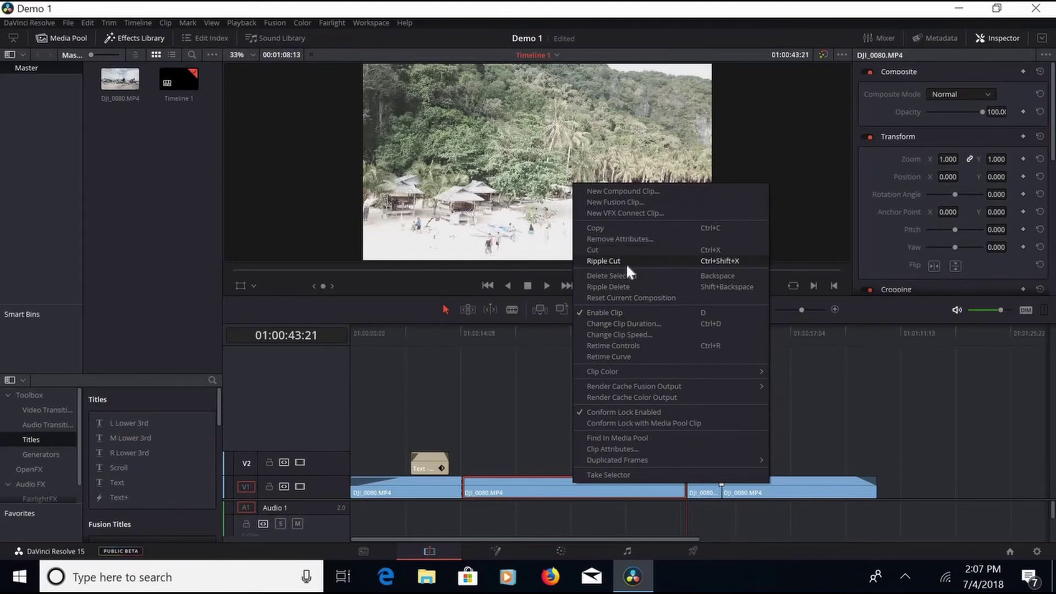
click(604, 261)
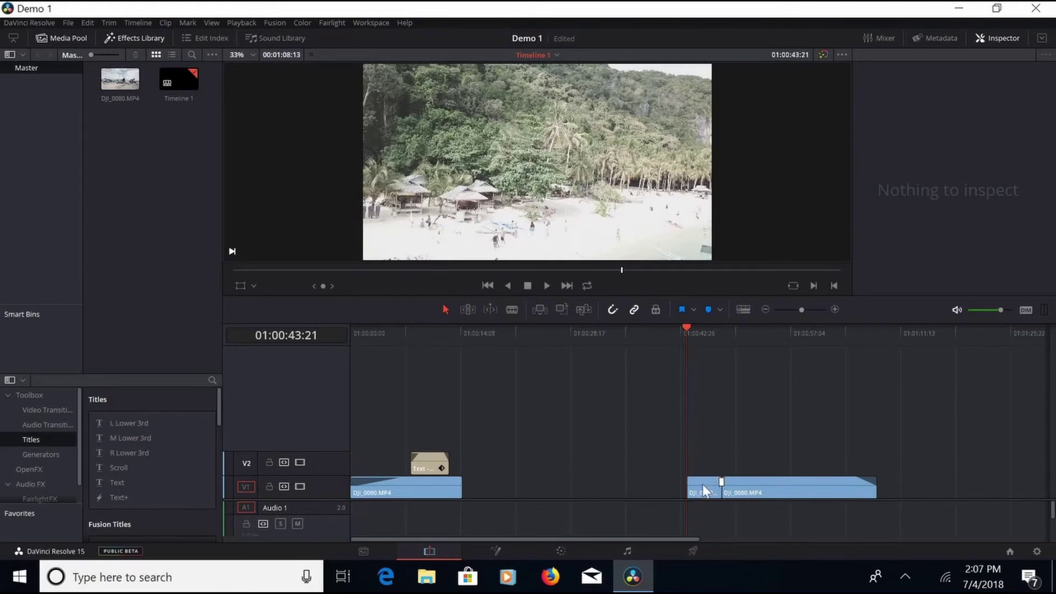
Move the two remaining clips together against the end of the first clip to close the gap, and check the joined footage
drag(665, 458, 934, 513)
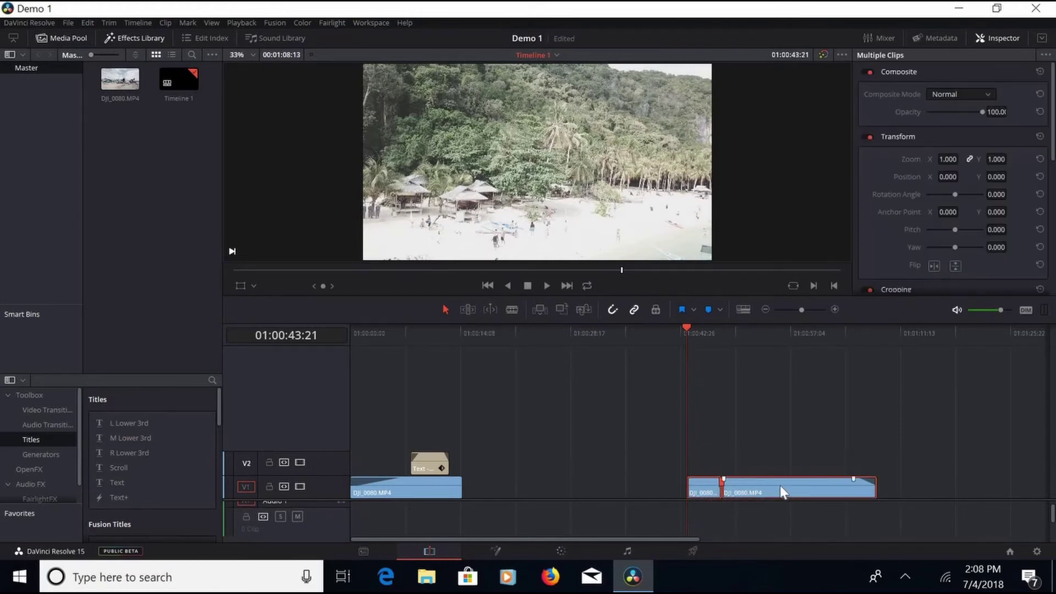
drag(781, 490, 503, 455)
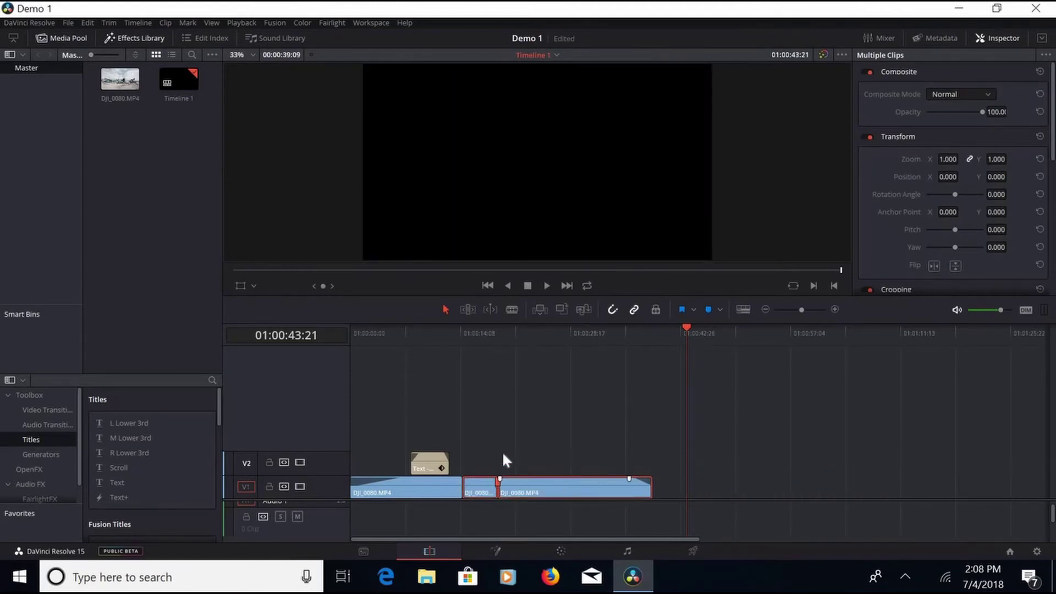
click(462, 334)
click(527, 333)
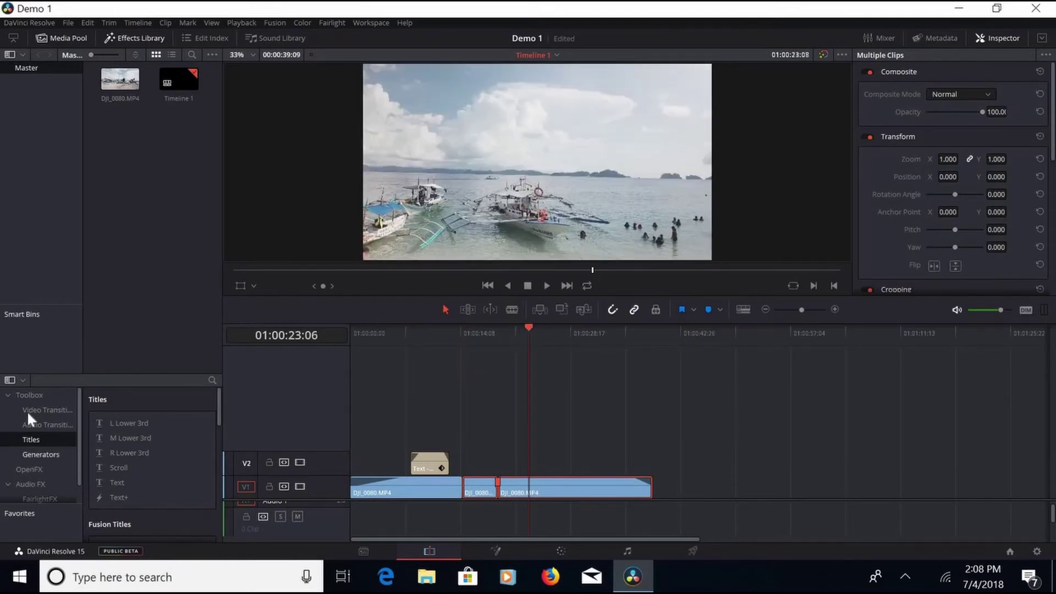
Apply a Cross Dissolve video transition at the new cut between the first and second drone clips
click(22, 410)
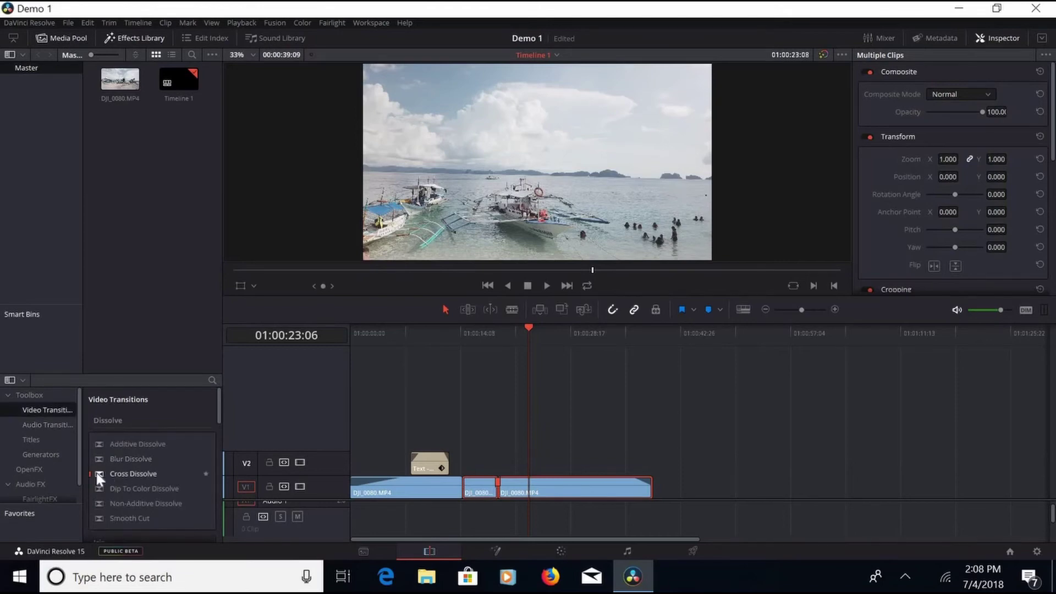
scroll(173, 478, down, 3)
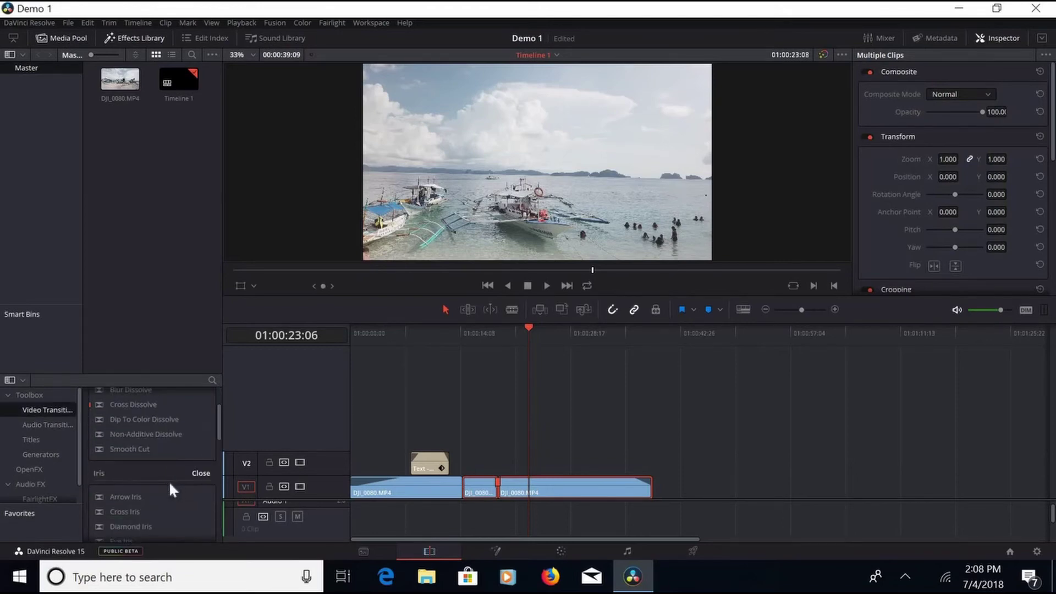
scroll(169, 481, down, 3)
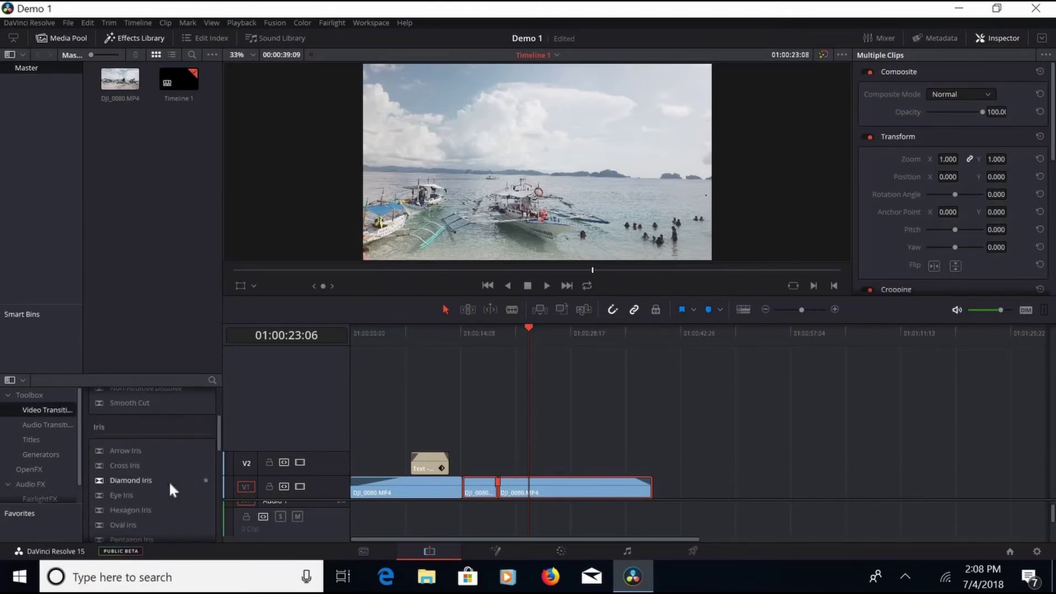
scroll(170, 482, up, 5)
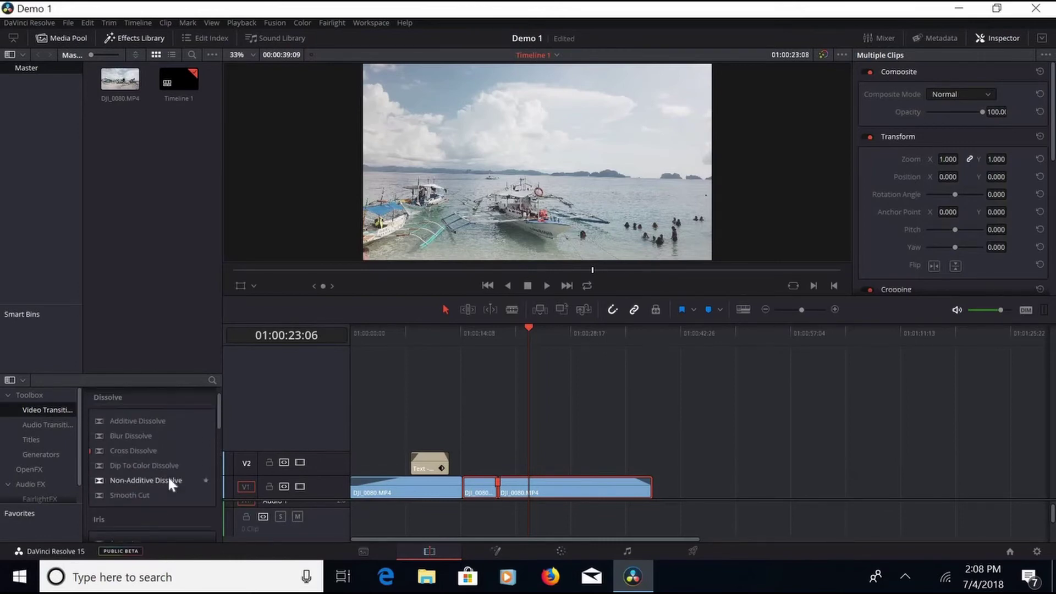
scroll(167, 475, up, 1)
drag(94, 472, 451, 480)
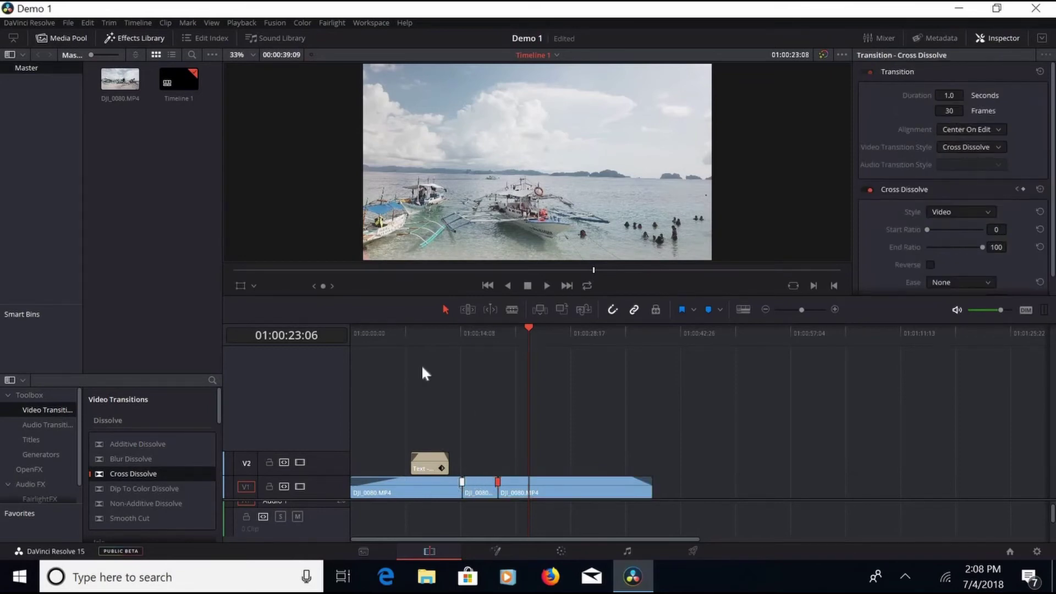
Check the timecode at the end of the last clip and return the playhead to the timeline's start
click(653, 339)
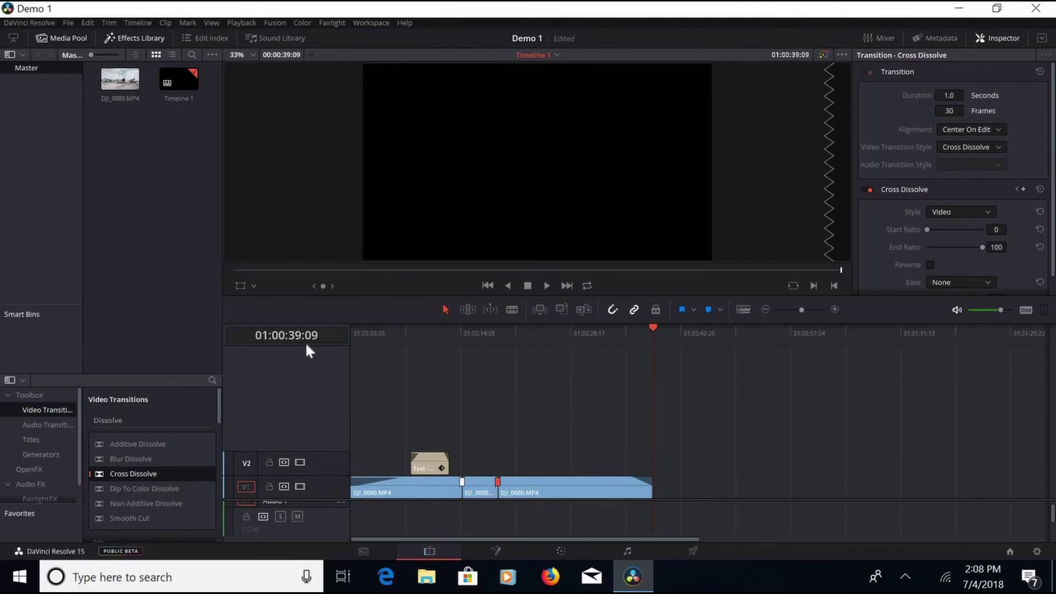
click(363, 344)
click(363, 332)
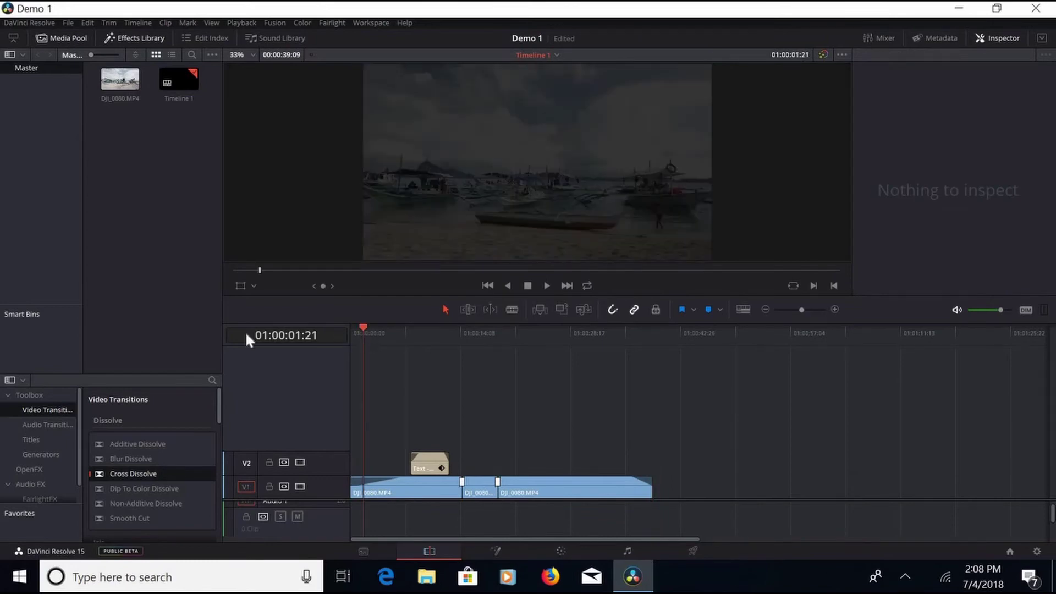
key(Home)
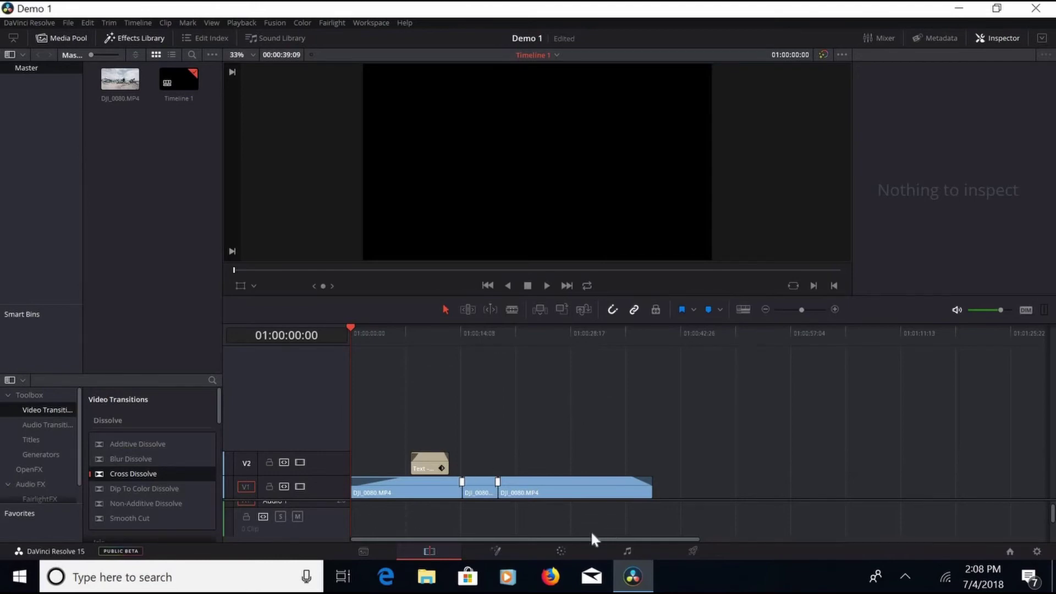
scroll(588, 514, up, 1)
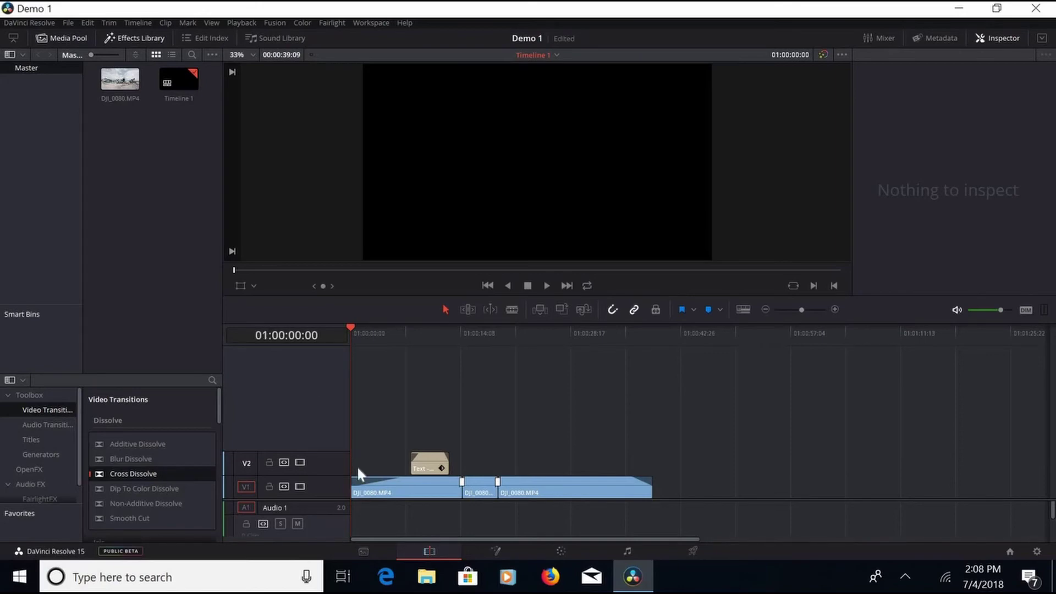
Import GatheringTime_Full.wav into the media pool from the desktop's Sample Footage folder on the Media page
click(362, 551)
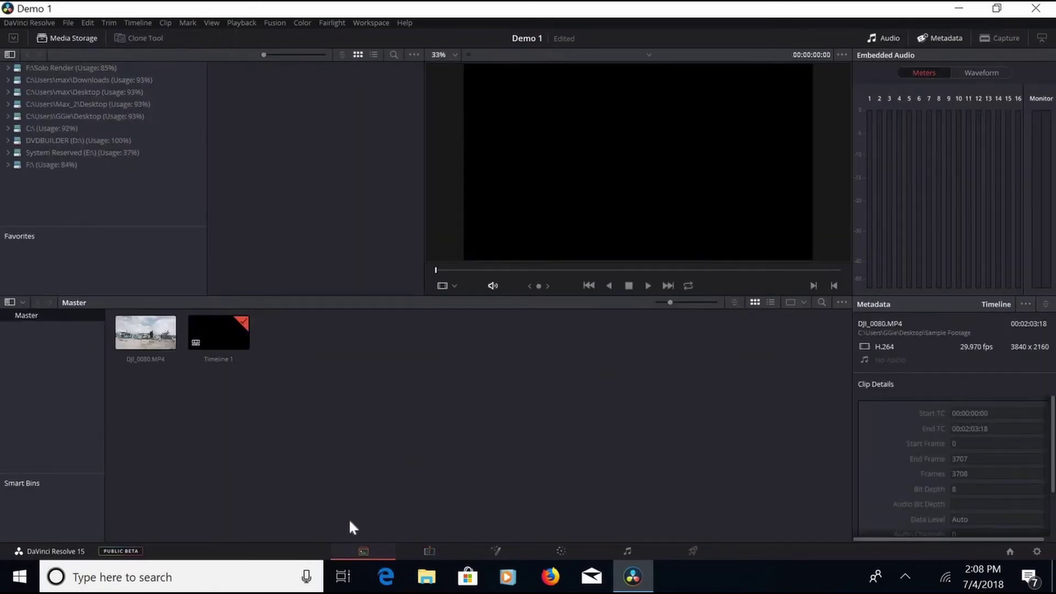
click(16, 164)
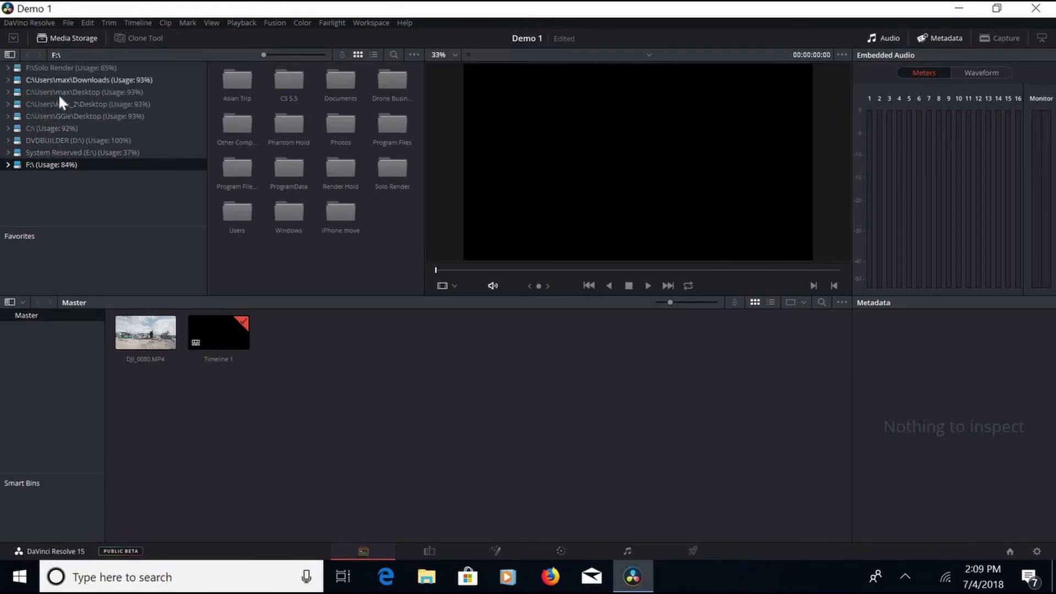
click(59, 117)
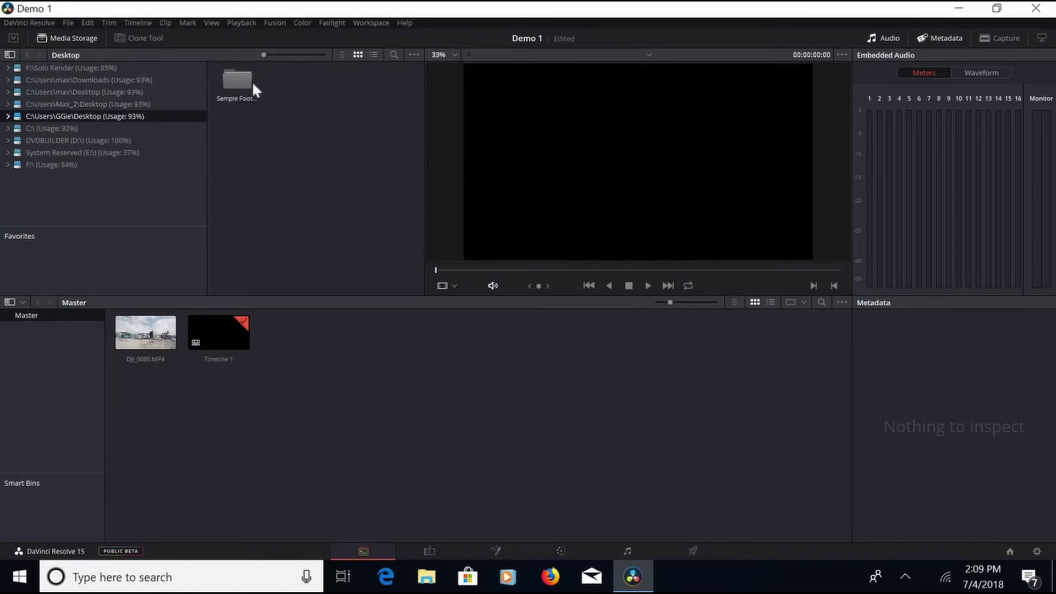
double_click(242, 79)
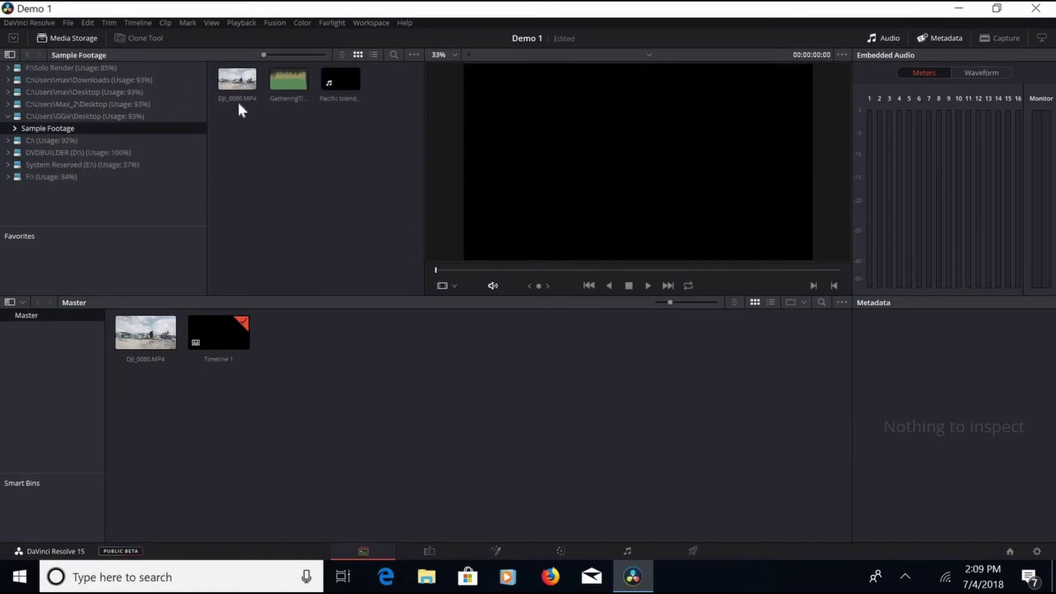
click(292, 74)
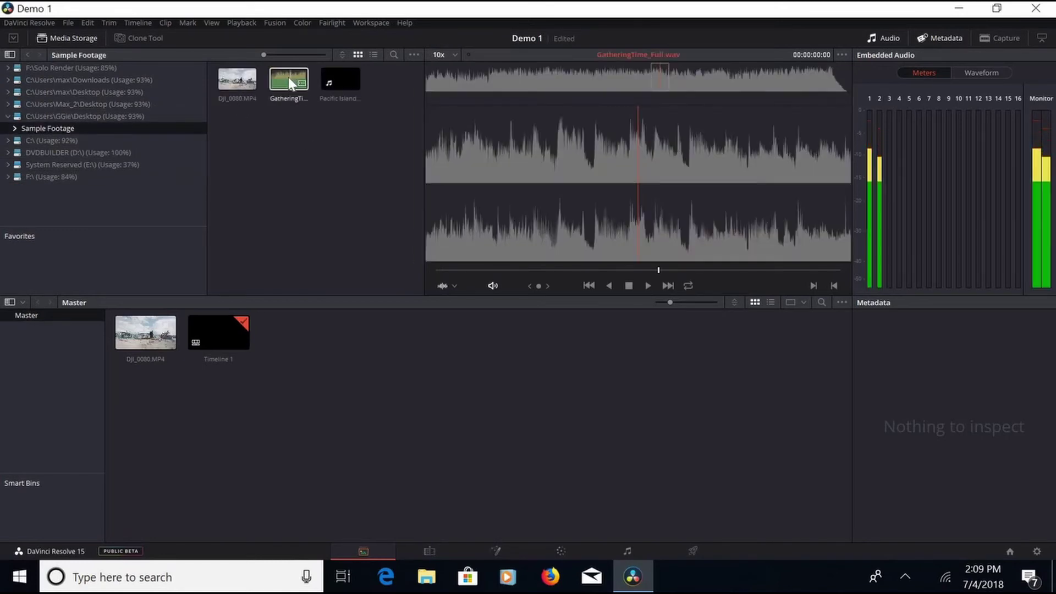
drag(288, 74, 357, 361)
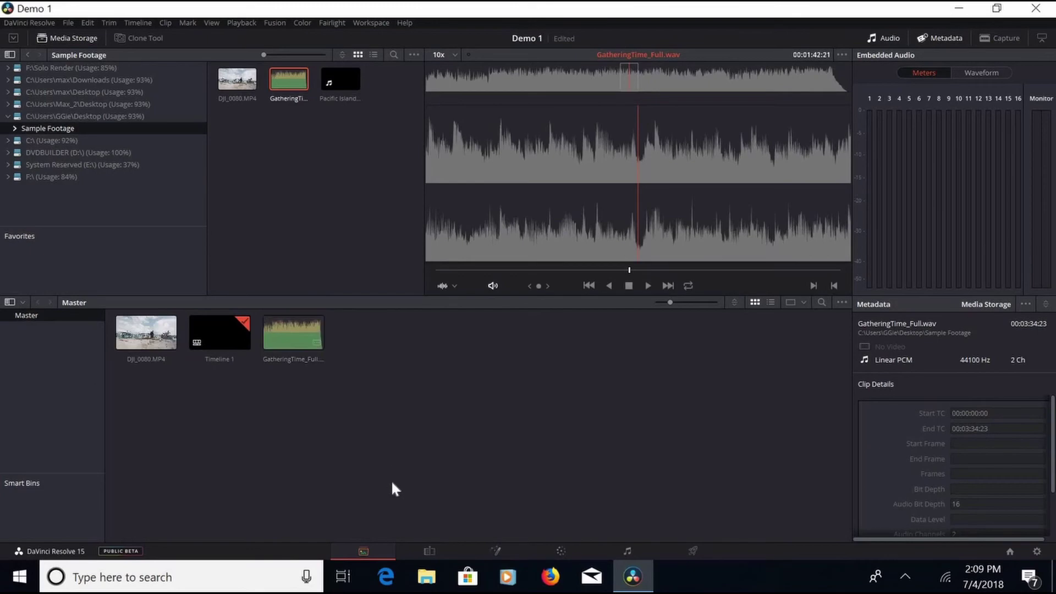
Return to the Edit page and place the GatheringTime_Full.wav music on Audio 1 at the timeline's start
click(427, 550)
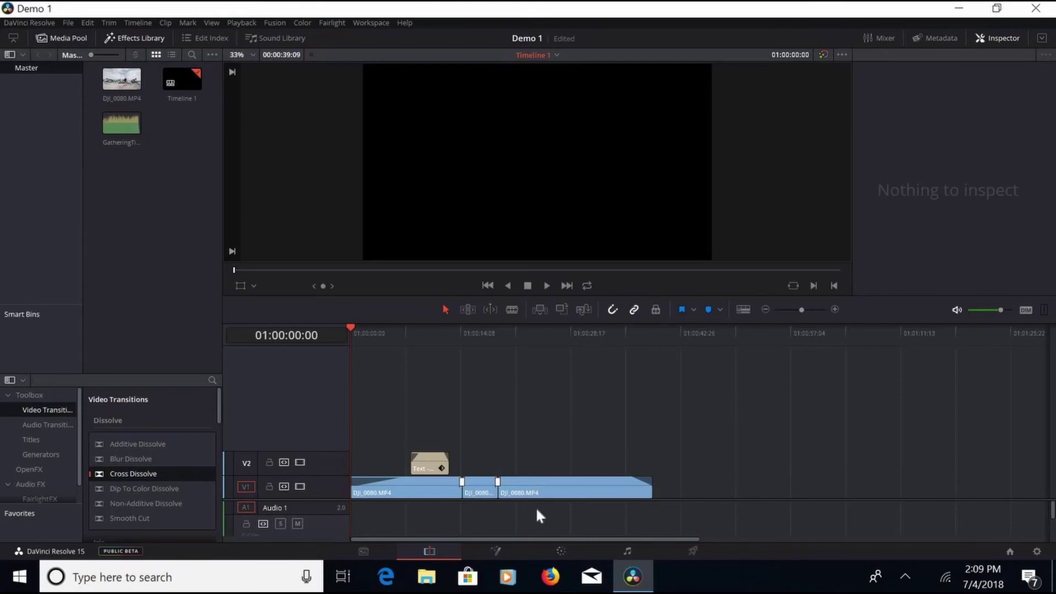
drag(117, 125, 351, 518)
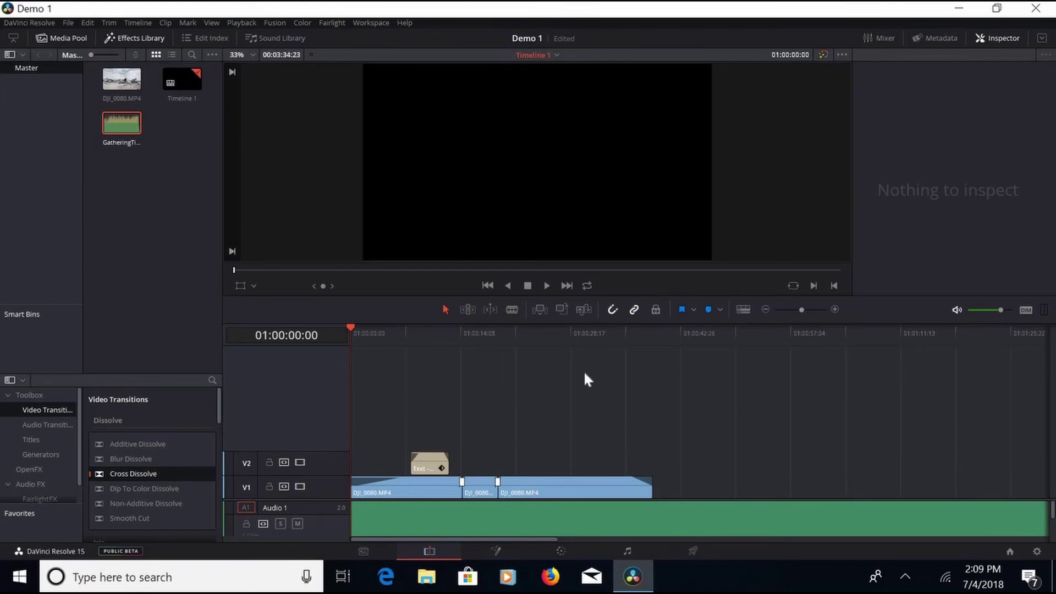
Split the music on Audio 1 at 01:00:39:09, where the last video clip ends
click(653, 337)
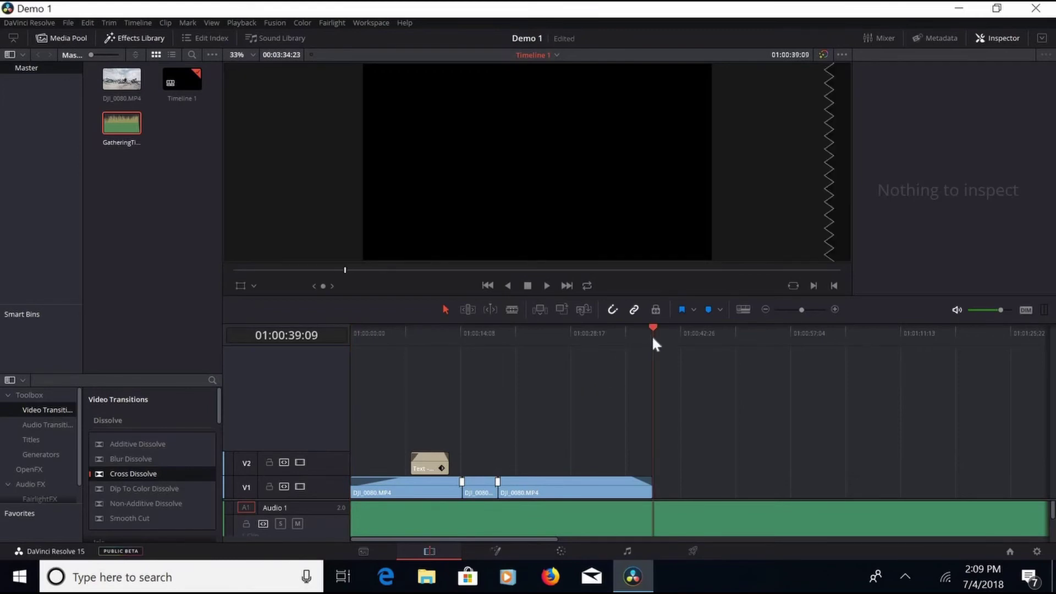
click(652, 522)
key(ctrl+b)
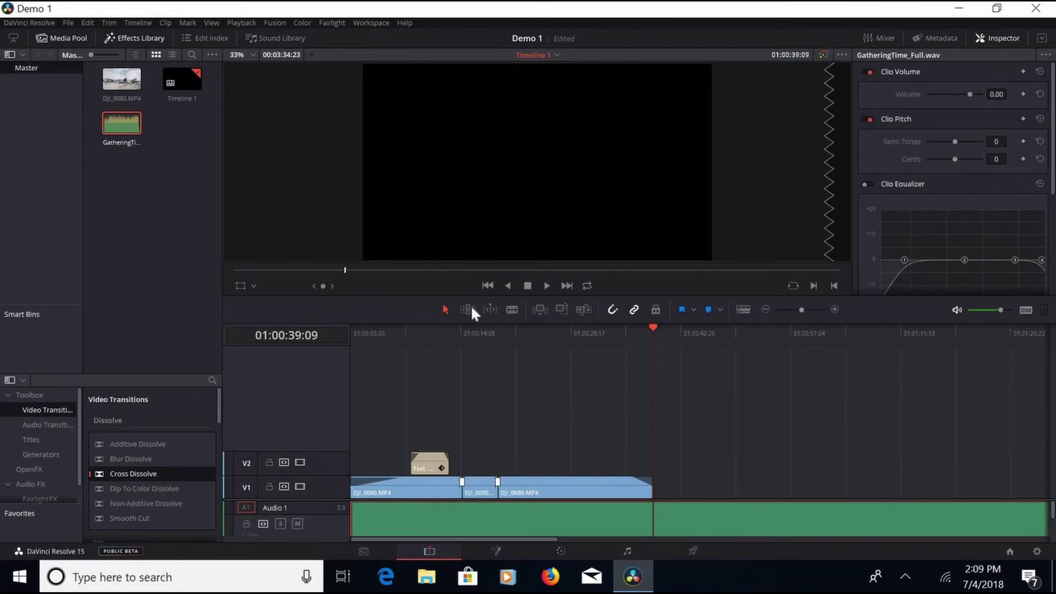
click(513, 309)
click(654, 519)
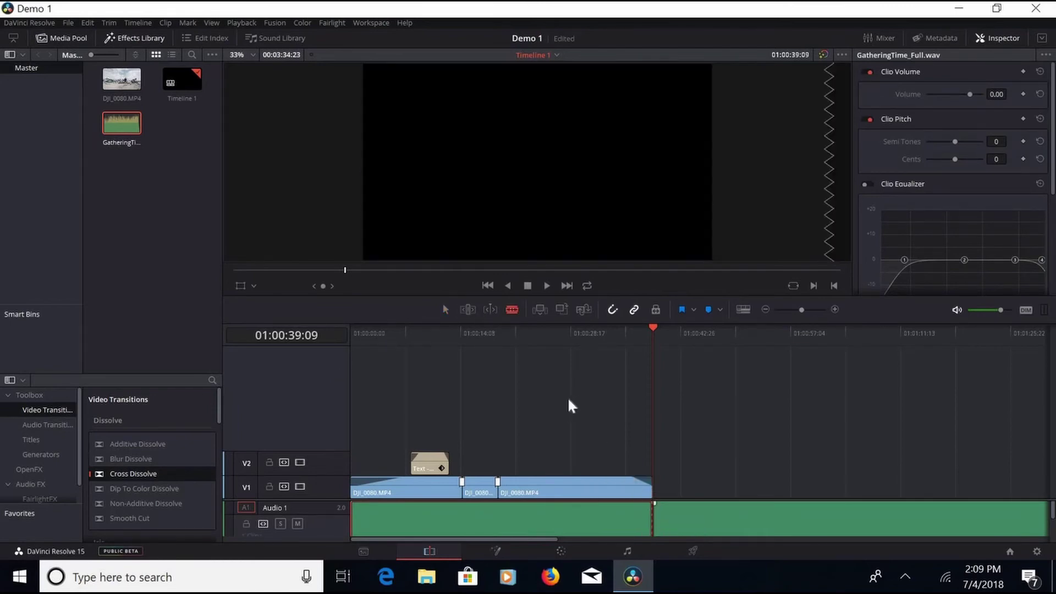
Remove the excess music that extends past the end of the video
click(444, 309)
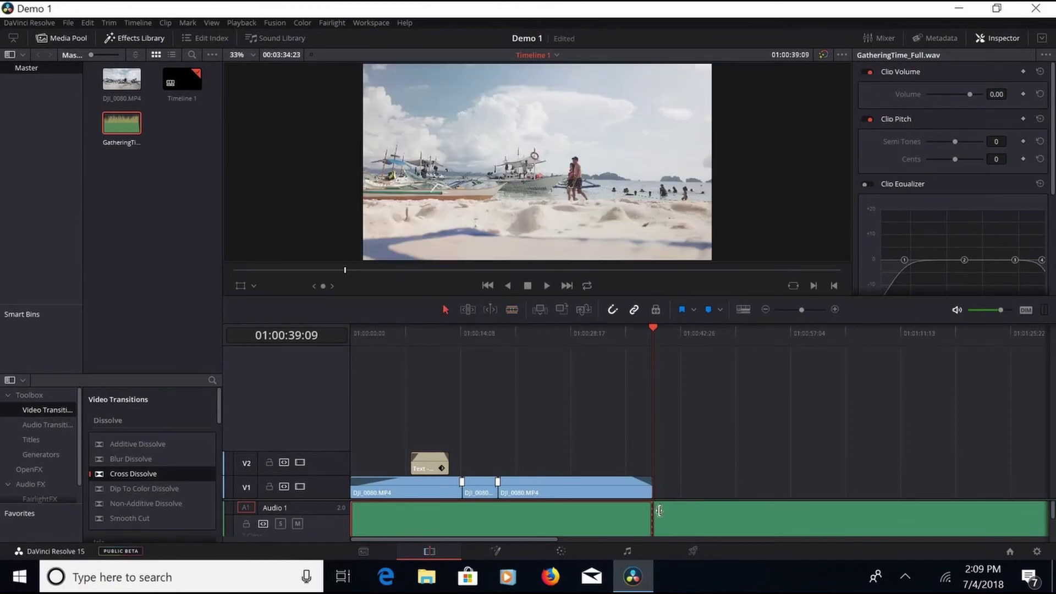
click(701, 516)
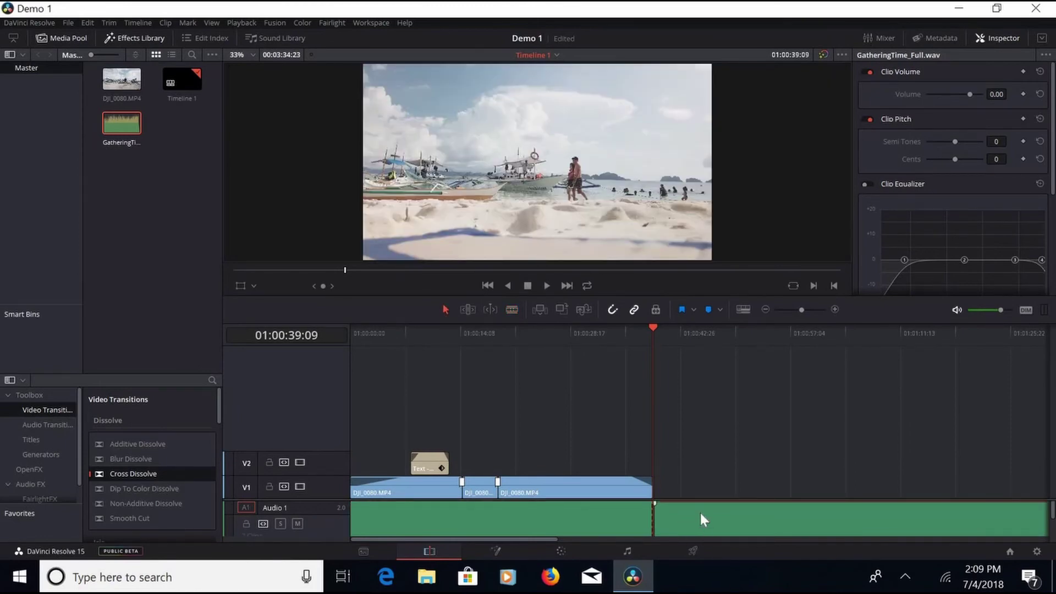
right_click(701, 516)
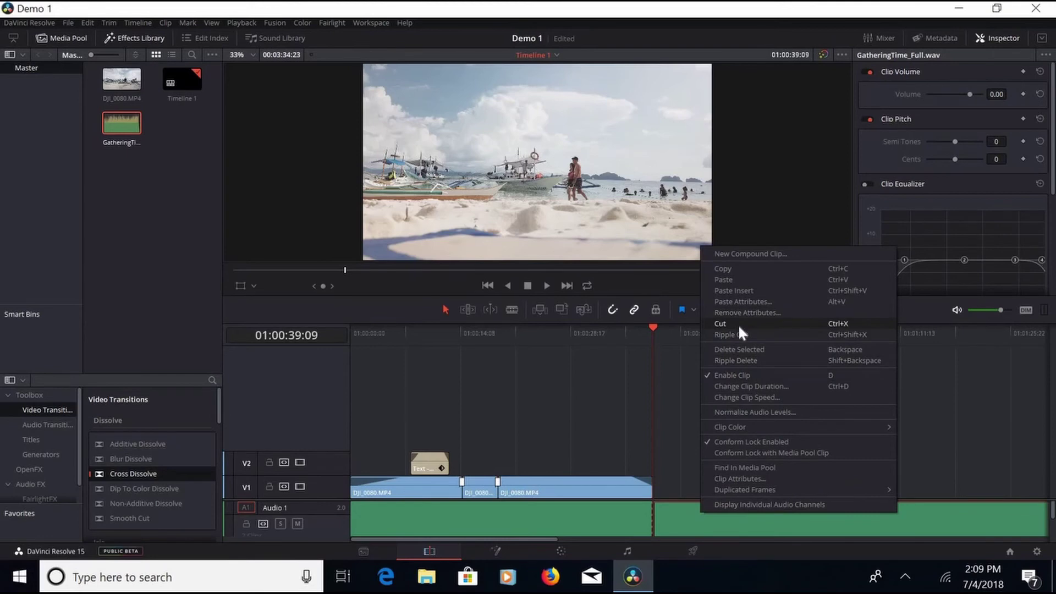
click(720, 323)
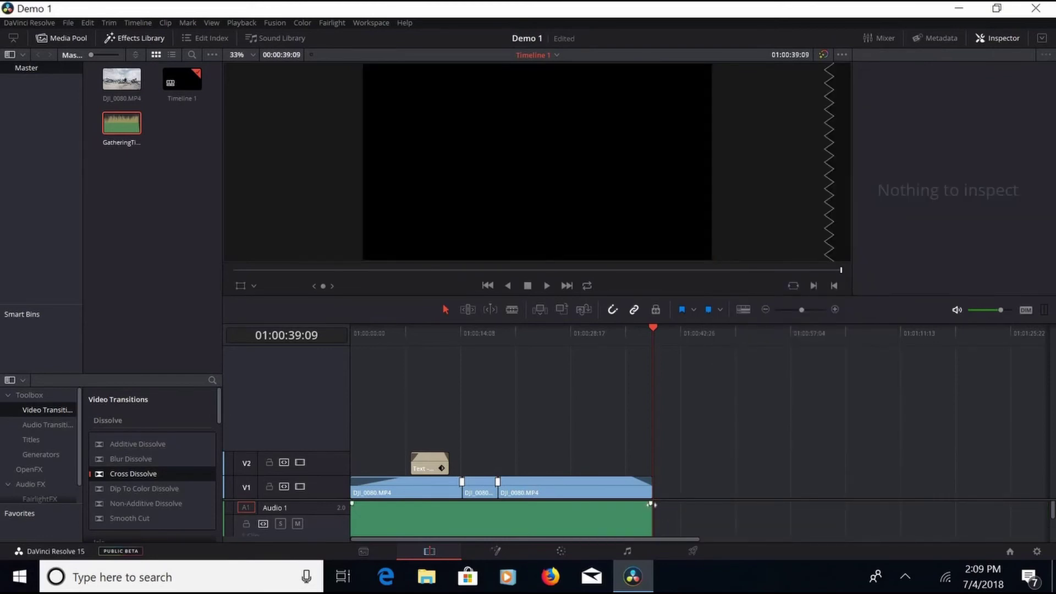
Add a short fade-out at the music's end and a fade-in of about 26 frames at its start
drag(620, 505, 636, 504)
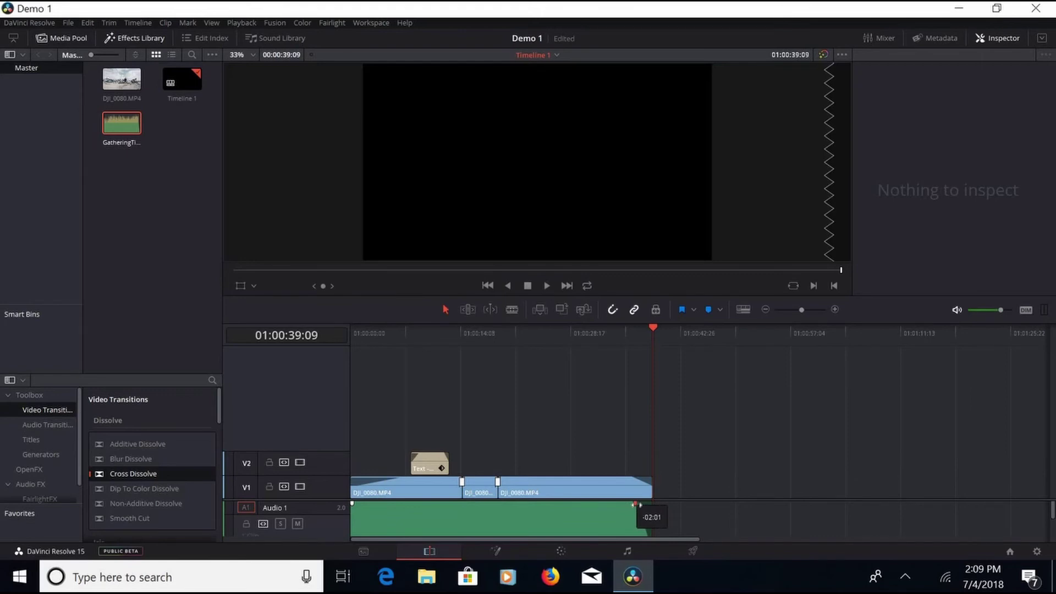
drag(635, 504, 630, 504)
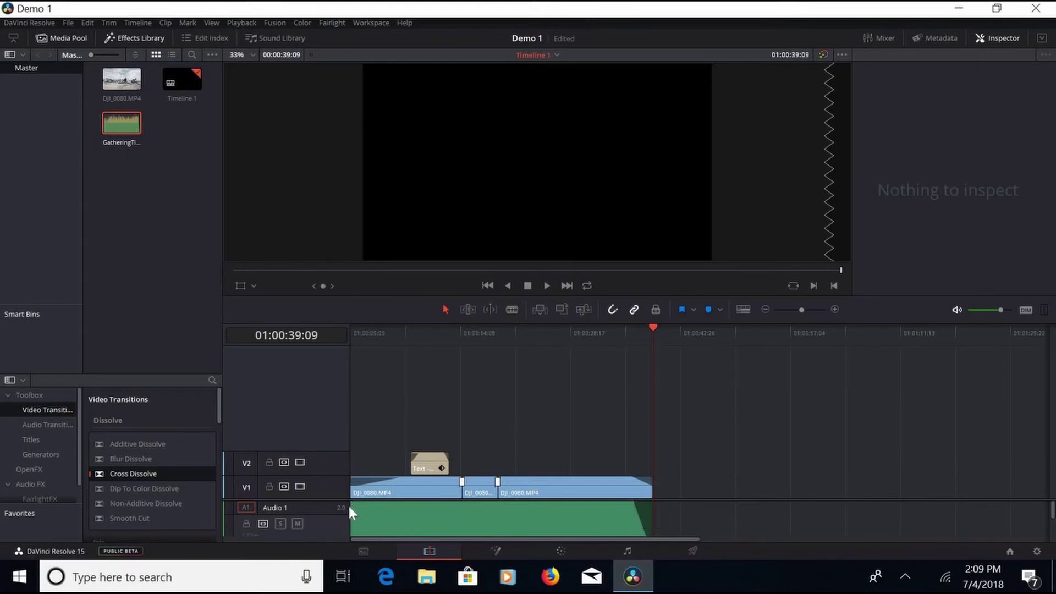
drag(352, 503, 358, 504)
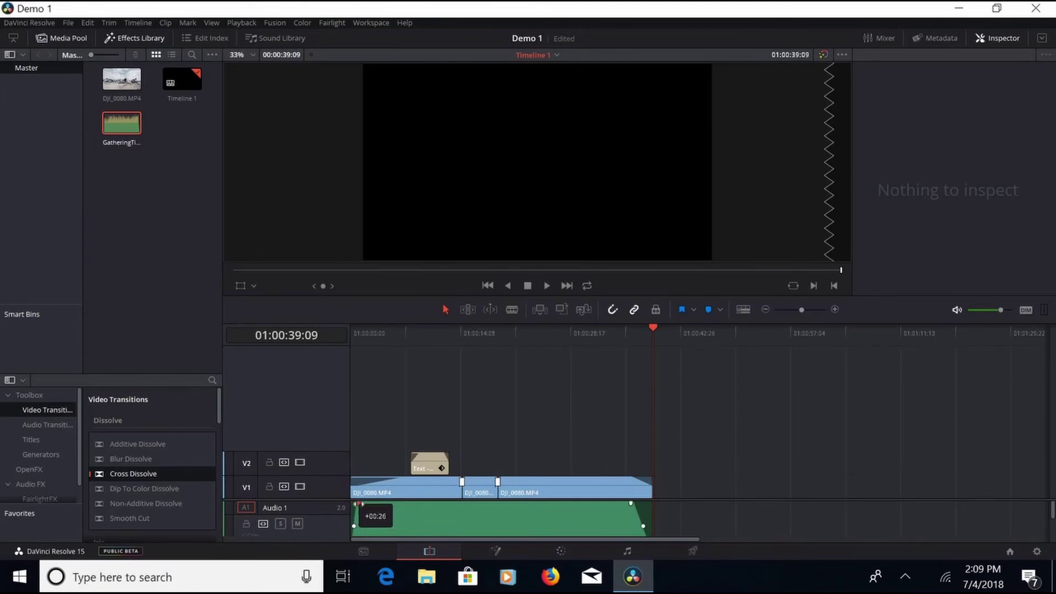
Play the timeline from its start until the title appears, and return the playhead to the beginning
click(358, 328)
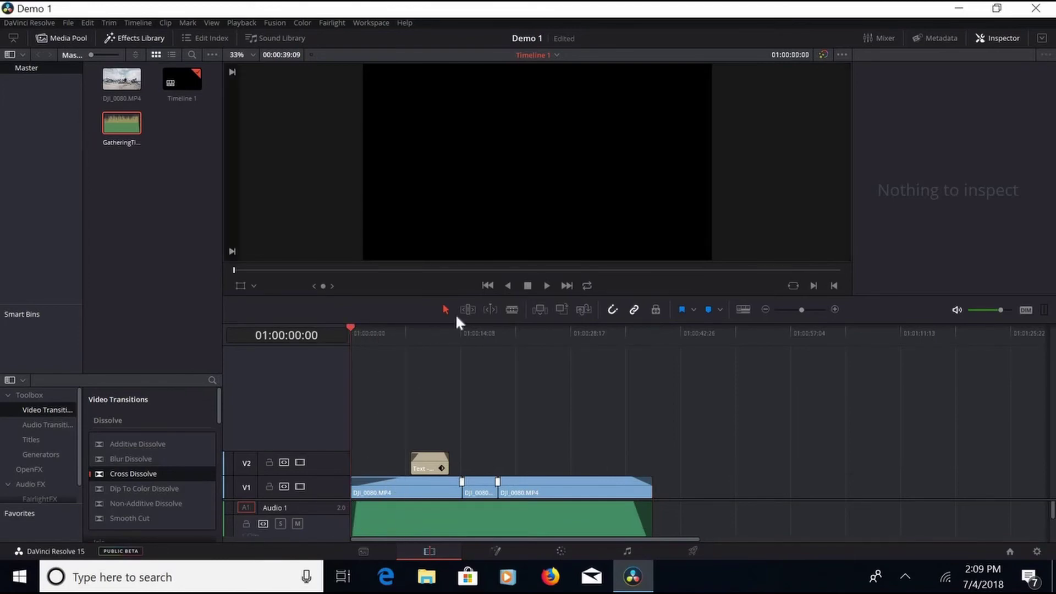
click(547, 286)
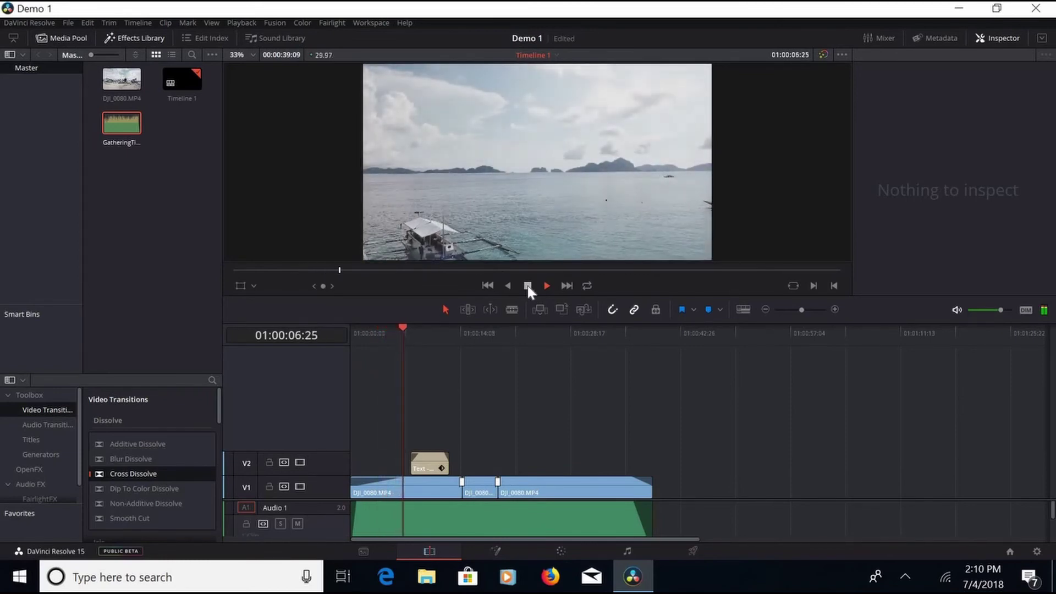
click(527, 286)
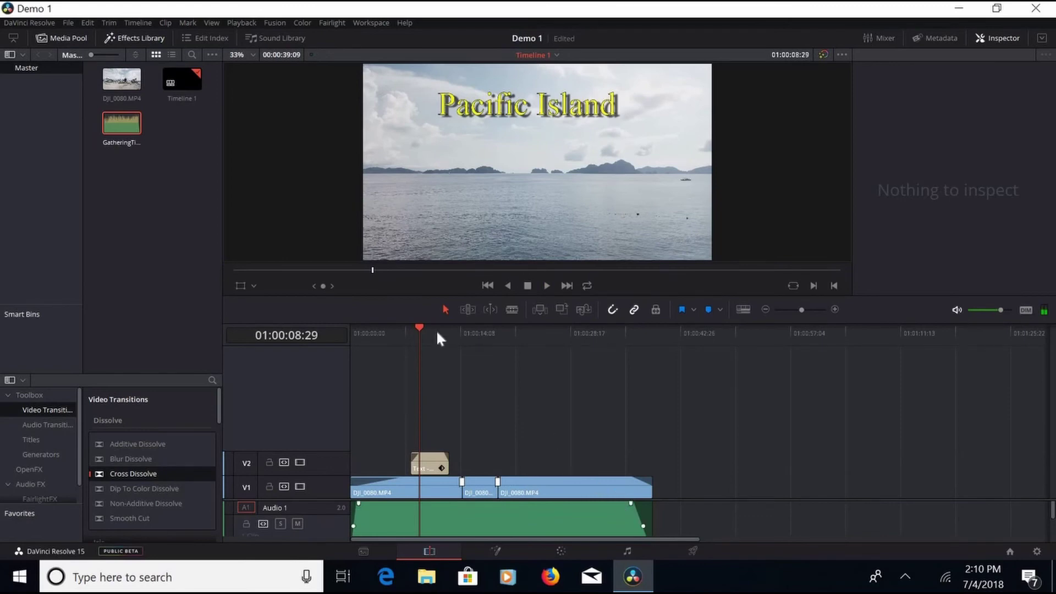
key(Home)
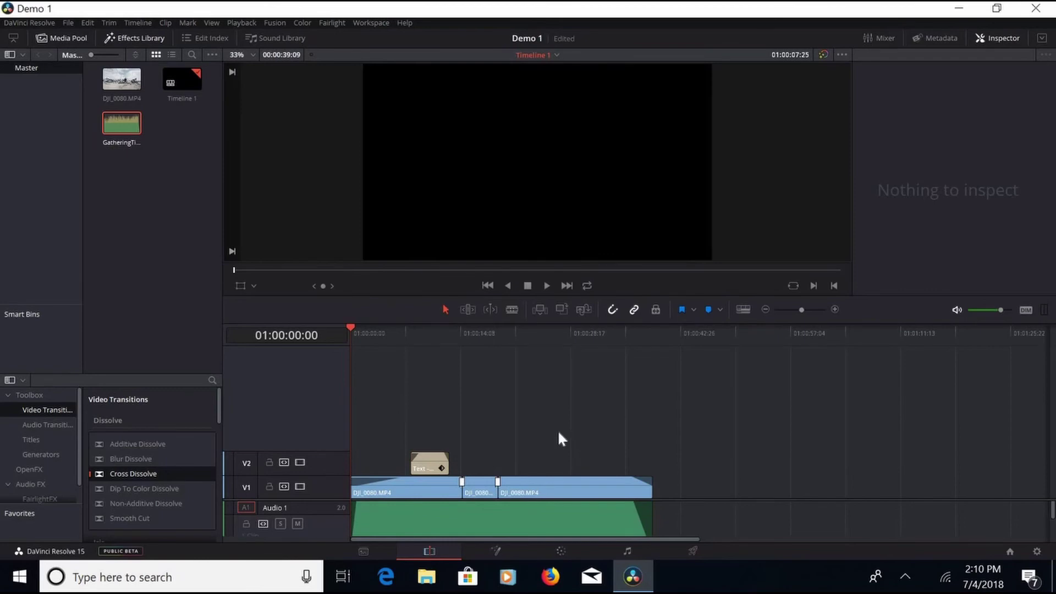
On the Deliver page, remove the completed job from the render queue and set the output location to the desktop's Sample Footage folder
click(693, 551)
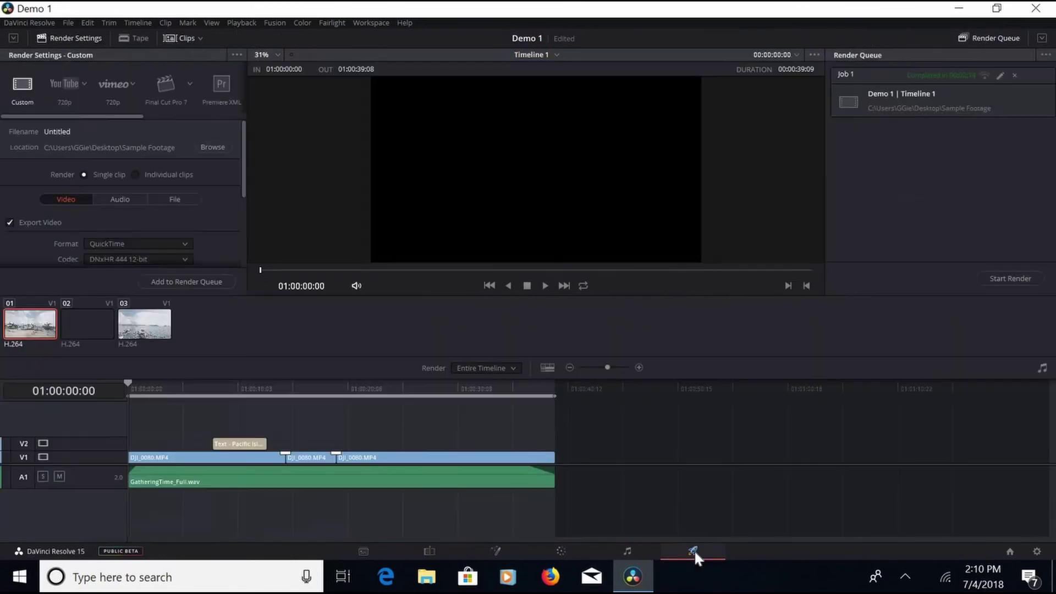
click(1015, 75)
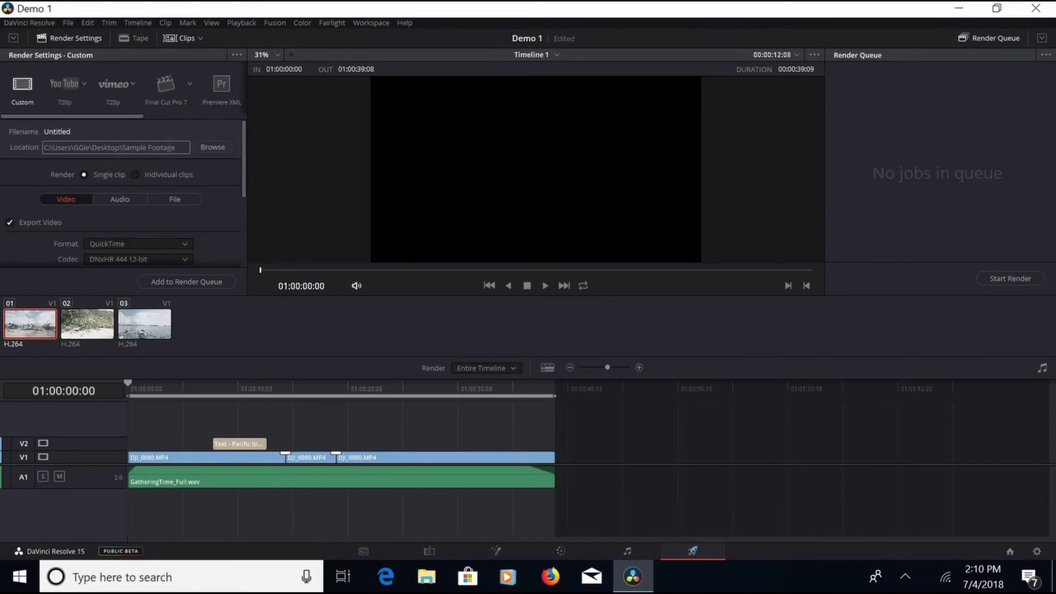
click(211, 147)
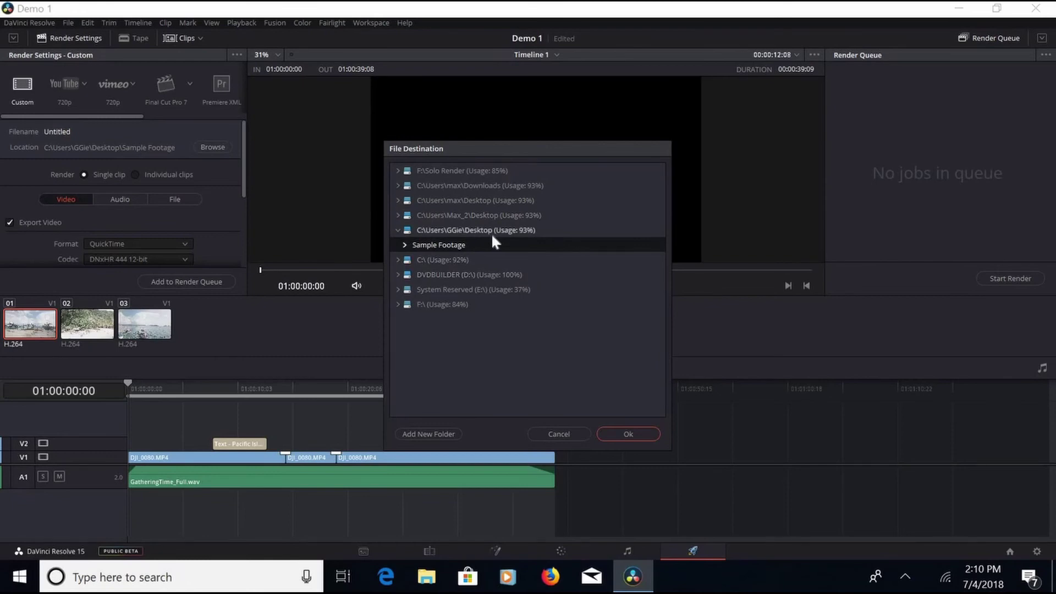
click(461, 229)
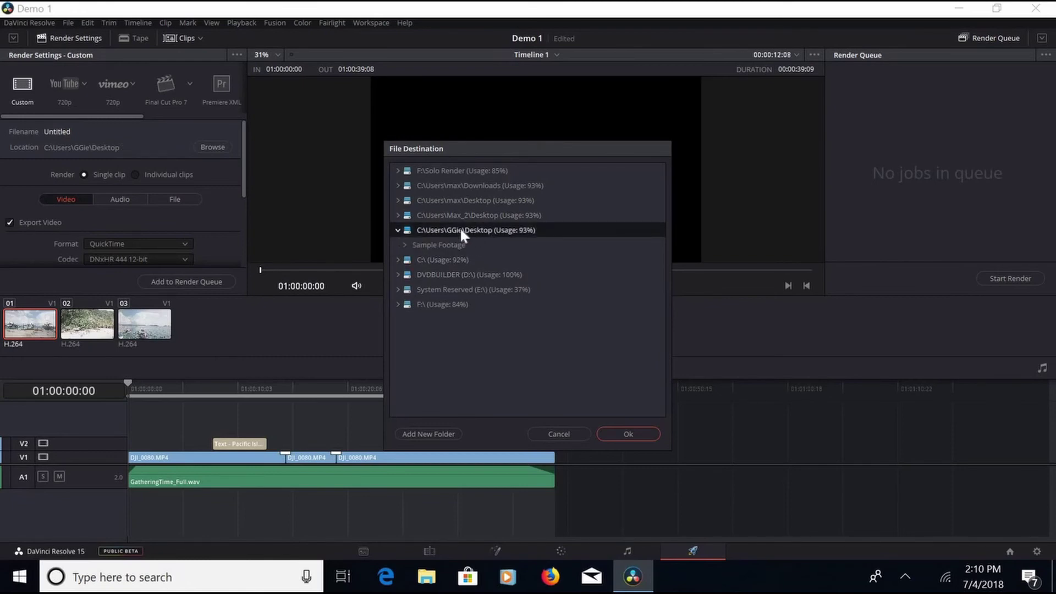
click(456, 246)
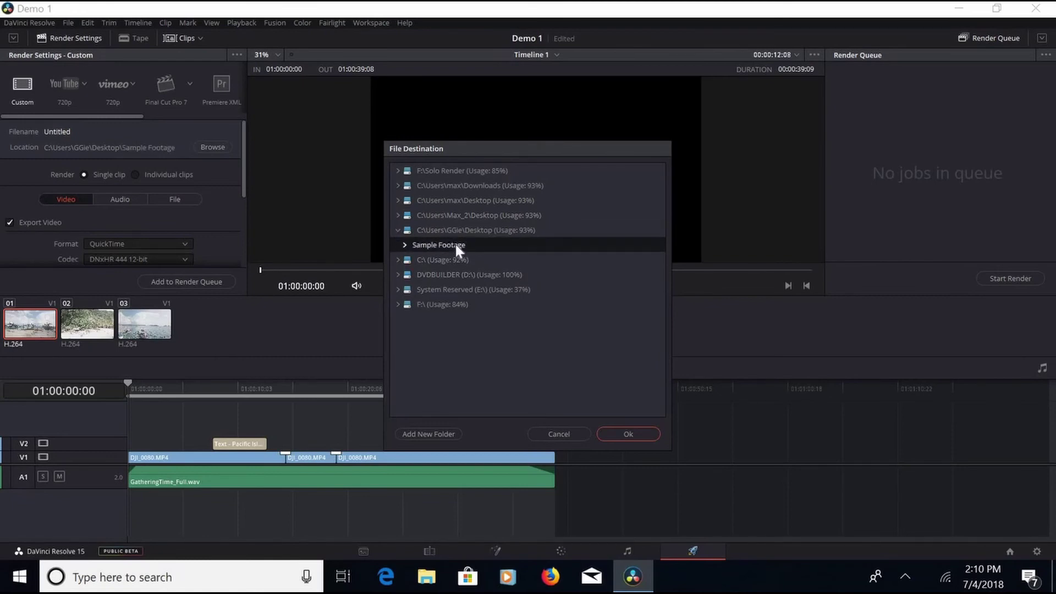
click(627, 435)
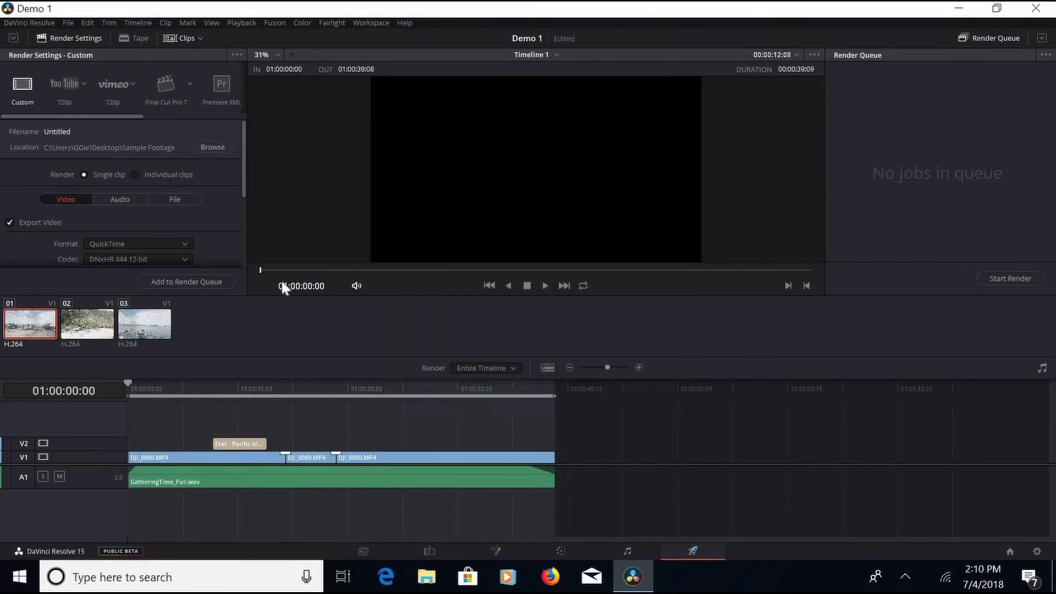
Set the render's custom file name to Pacific Island Render
click(174, 200)
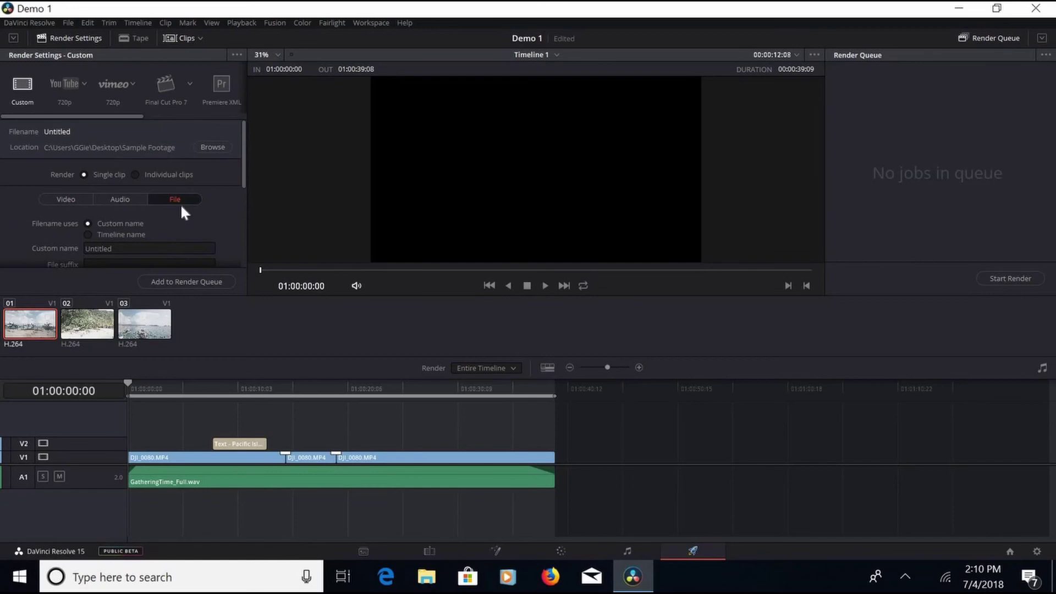
click(128, 249)
key(ctrl+a)
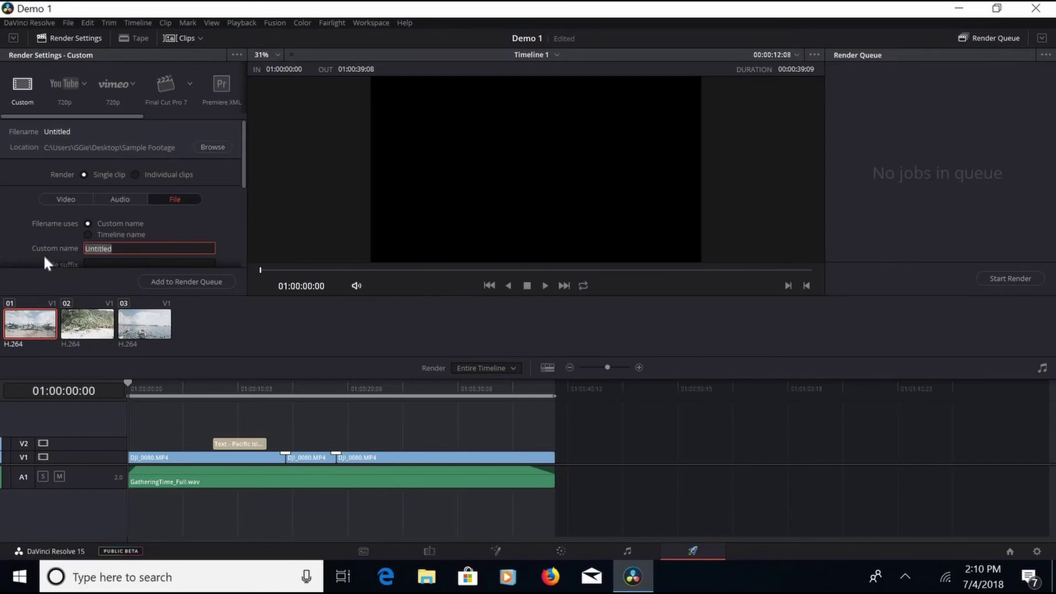
text(Pacific Island Render)
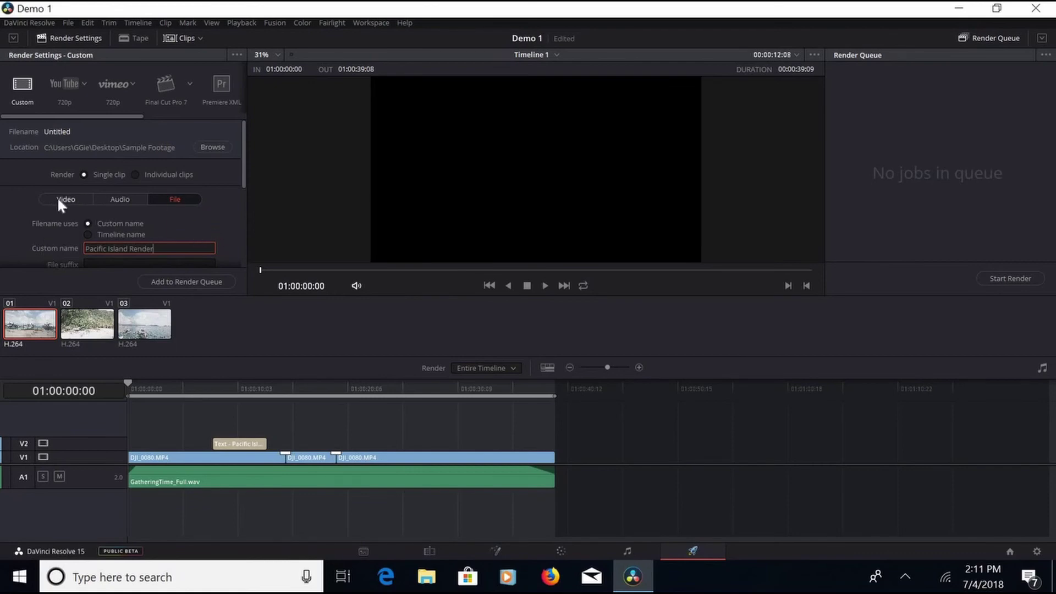
Set the video export format to MP4
click(58, 200)
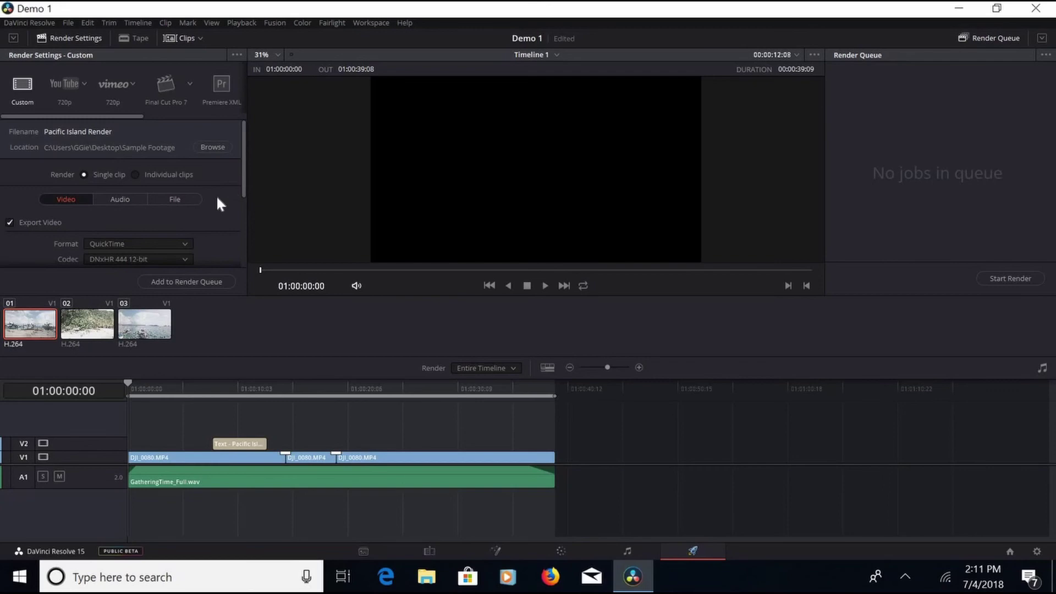
scroll(169, 201, down, 1)
click(154, 210)
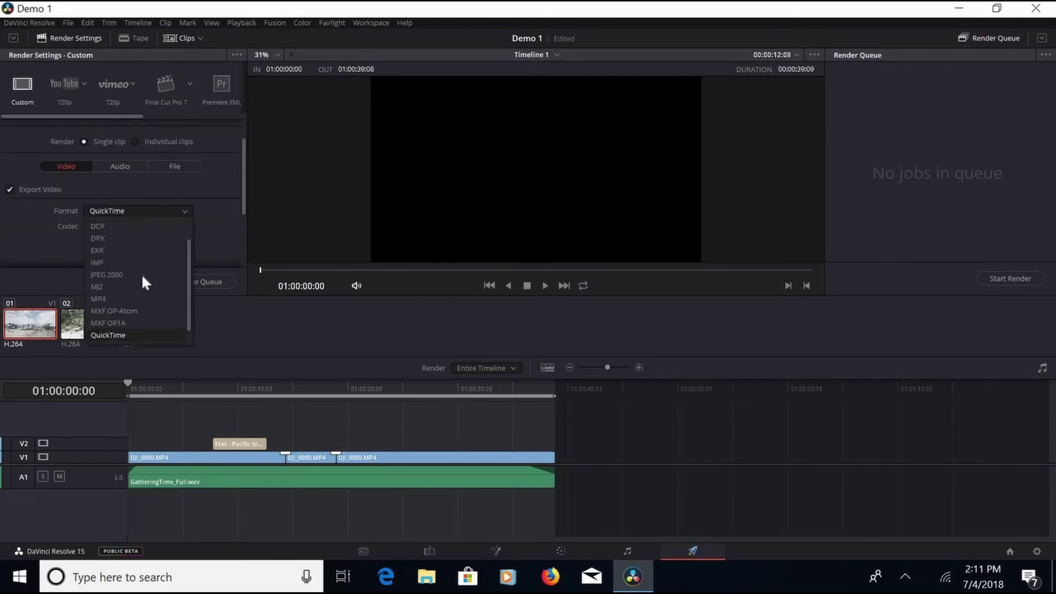
click(142, 298)
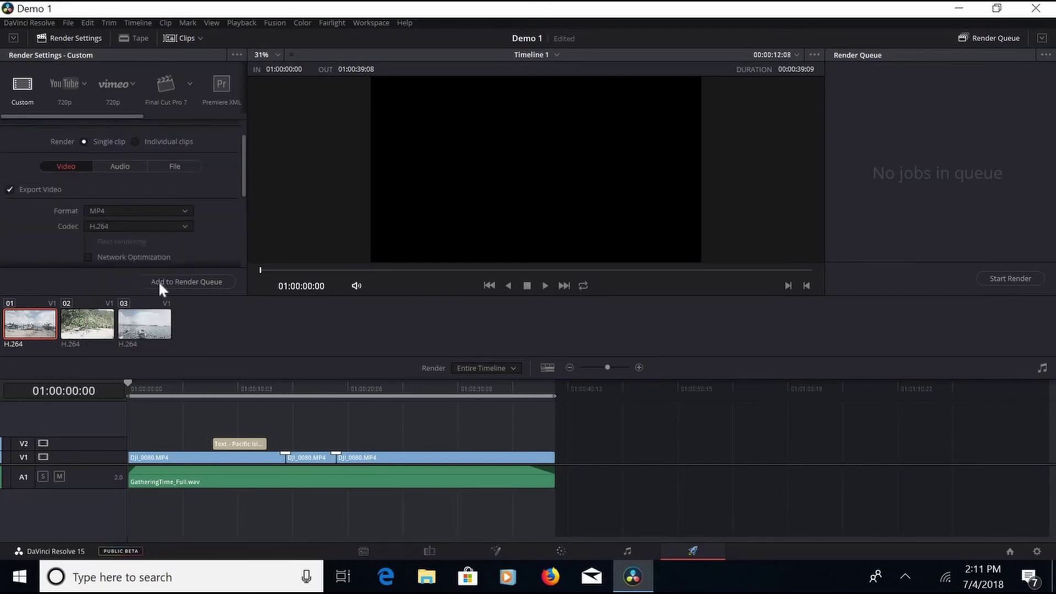
Review the remaining video export settings, add the timeline to the render queue and start the render
scroll(229, 218, down, 2)
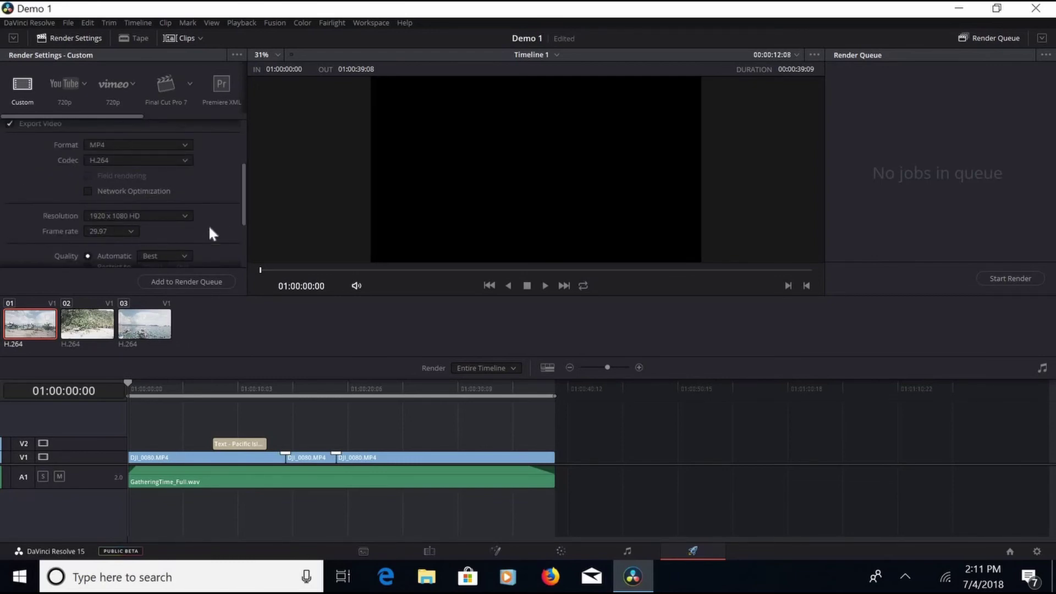
scroll(237, 238, down, 3)
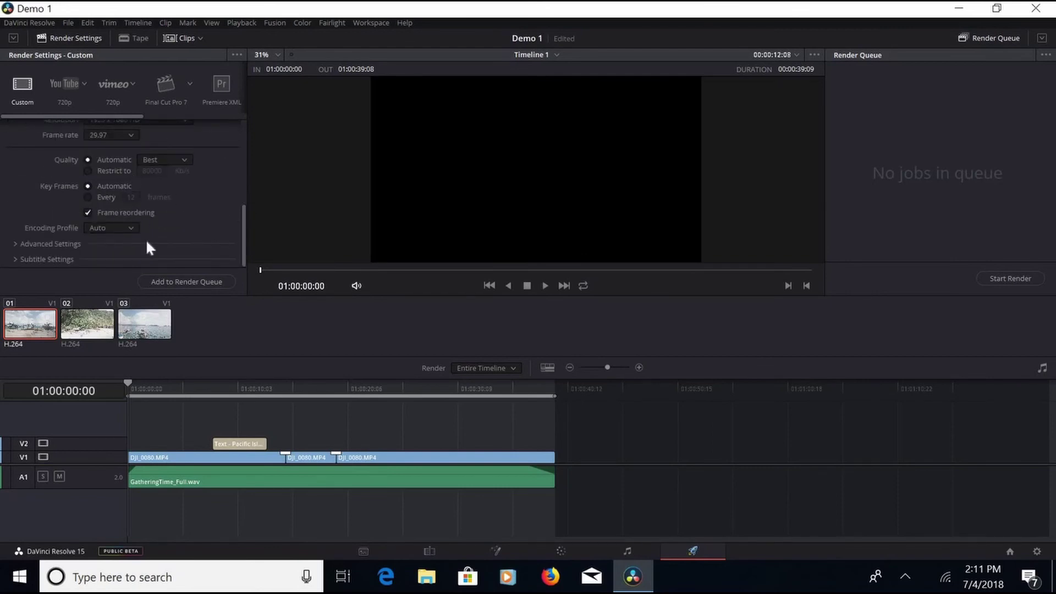
click(196, 281)
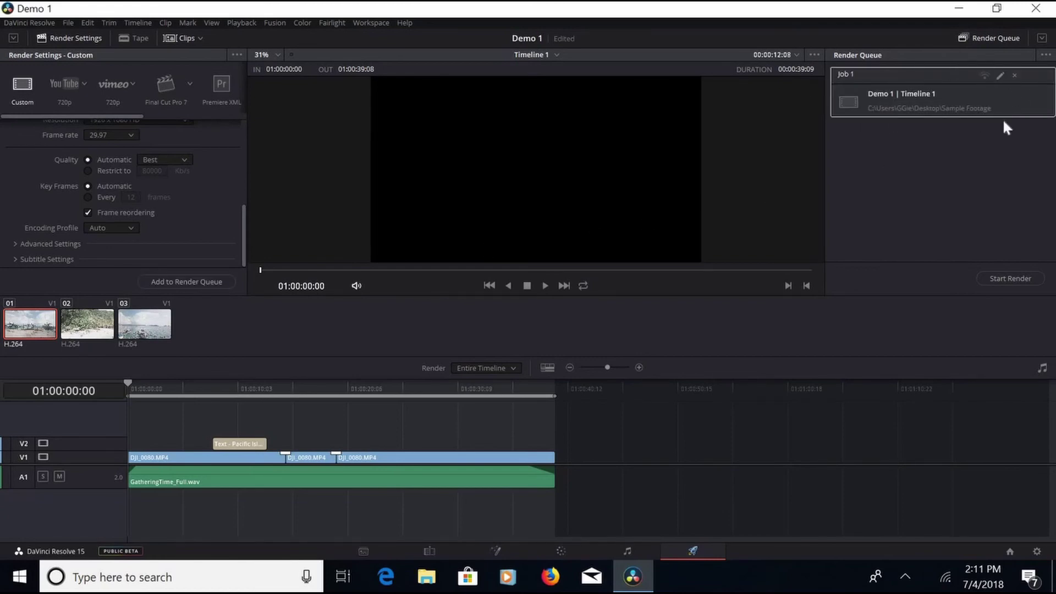
click(1009, 278)
Save the Demo 1 project and quit DaVinci Resolve
click(67, 22)
click(100, 83)
click(14, 22)
click(37, 65)
click(68, 23)
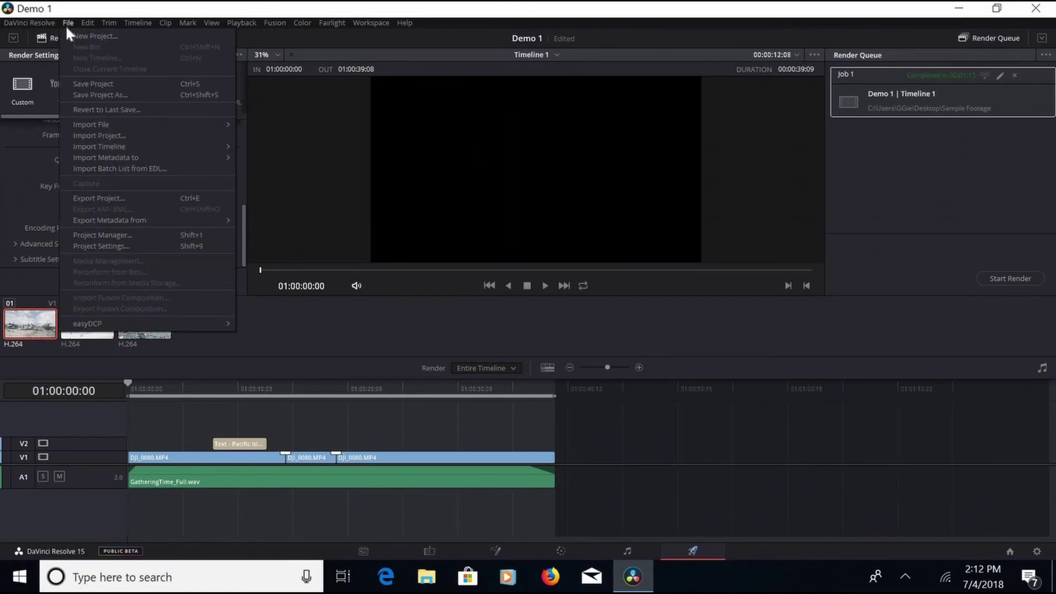
click(96, 84)
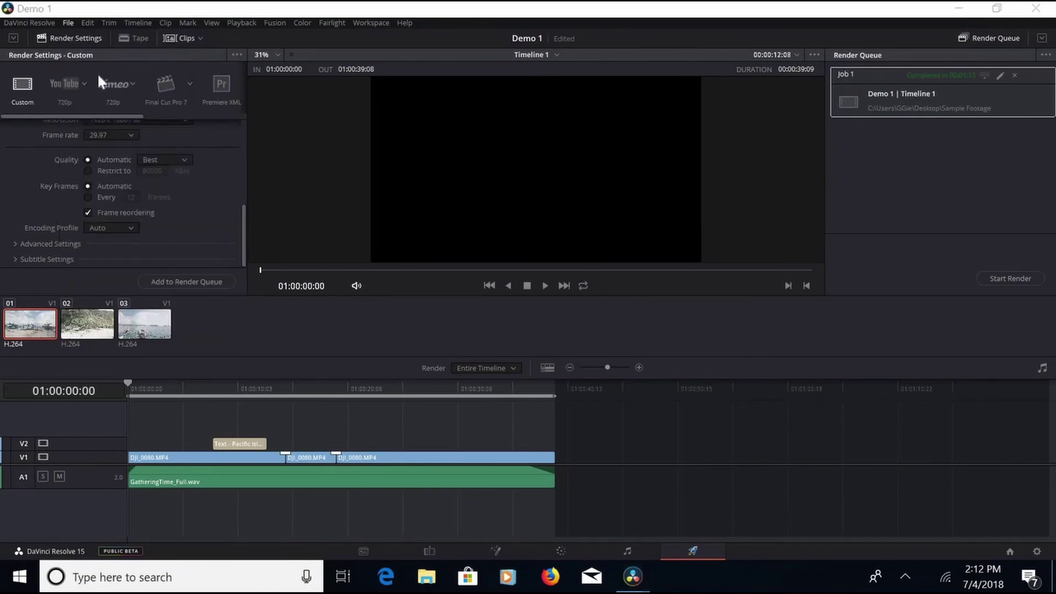
click(21, 25)
click(38, 65)
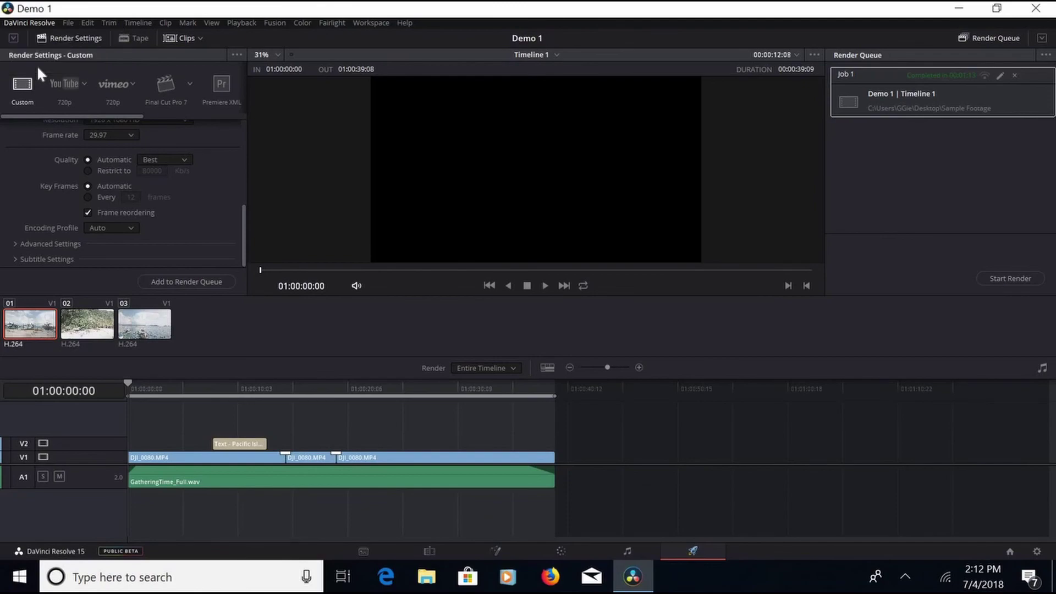